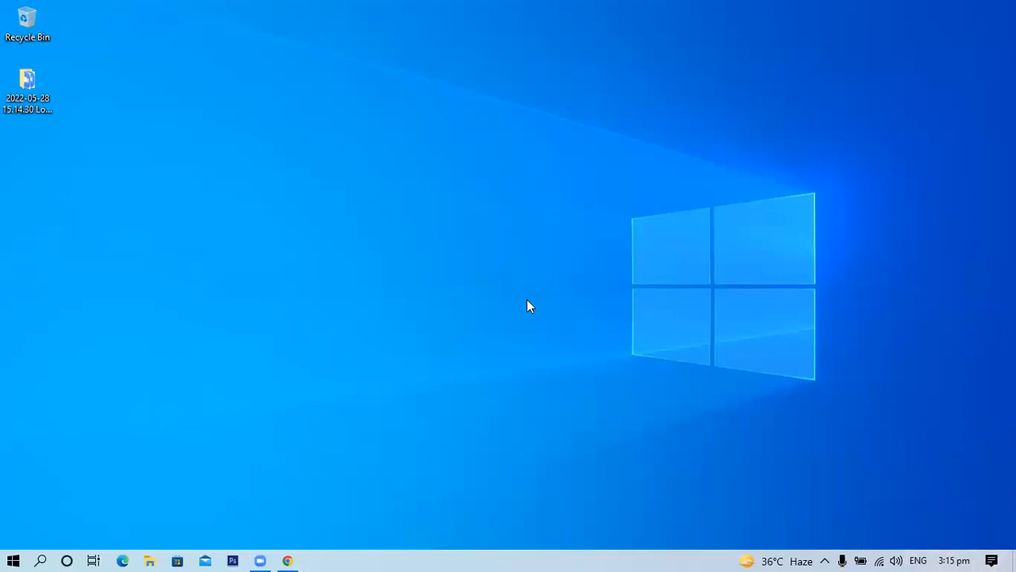
- Set the desktop icons to the large icon size
right_click(414, 92)
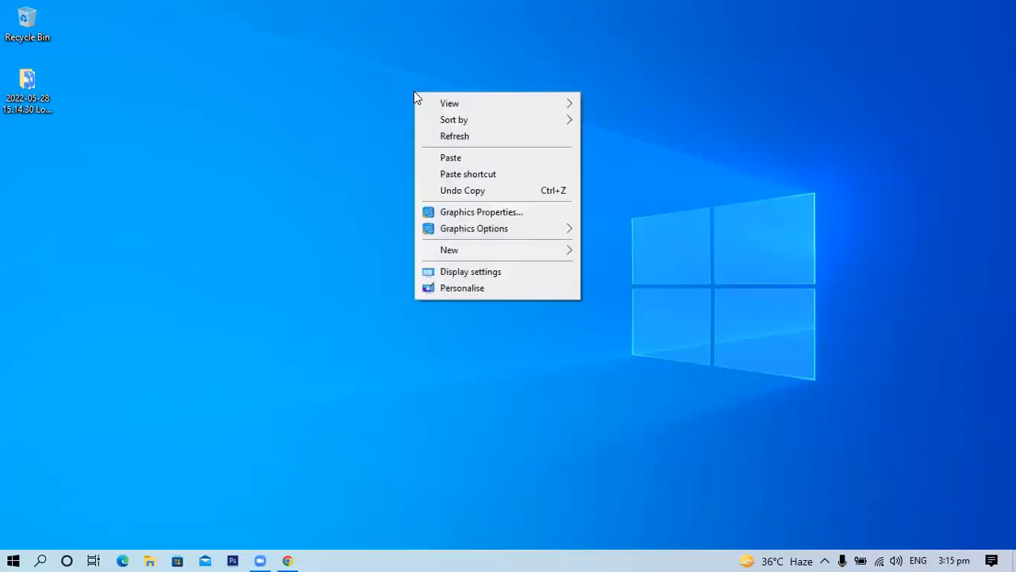
mouse_move(465, 104)
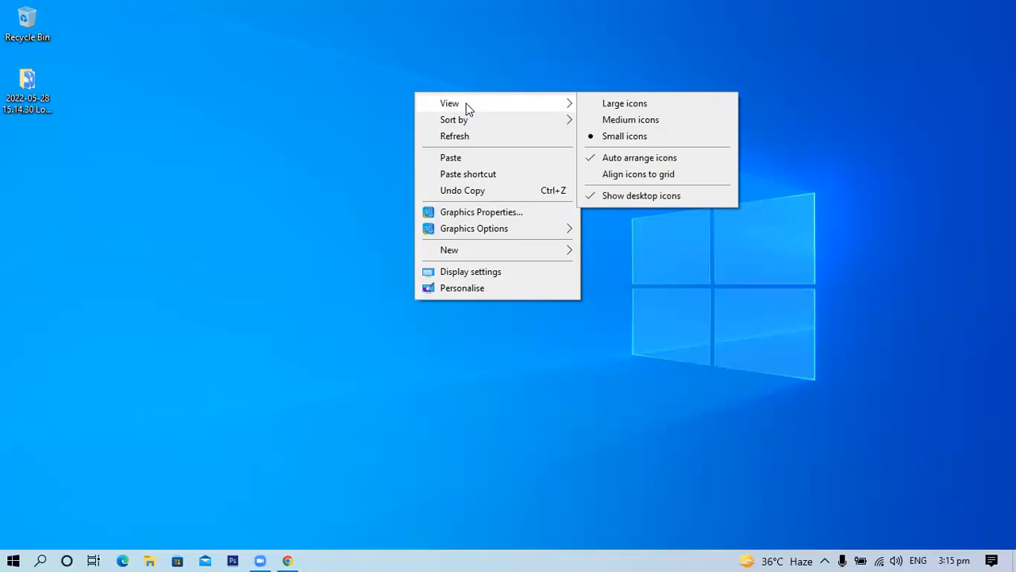
left_click(665, 106)
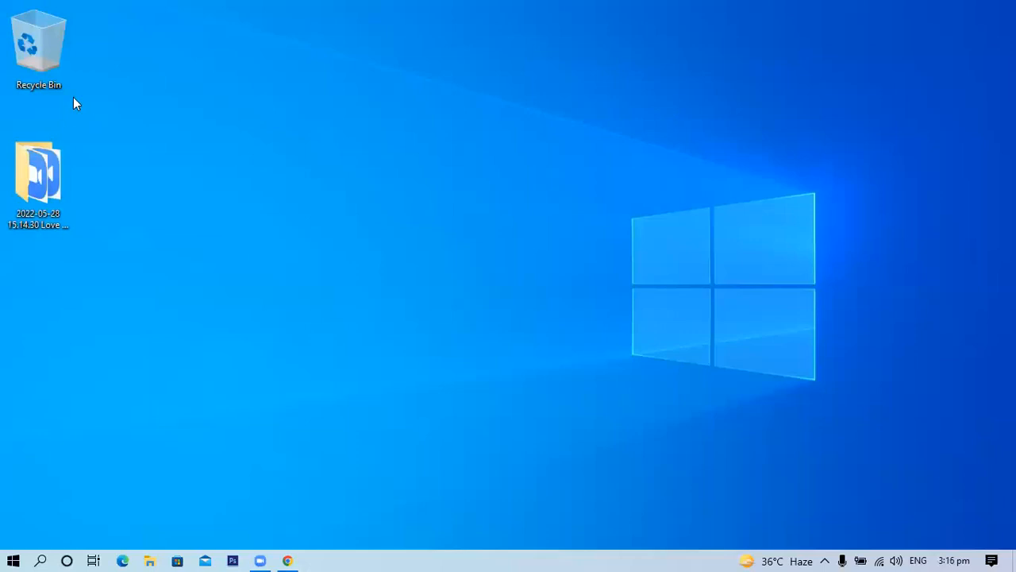
- Hide all desktop icons and show them again
right_click(429, 98)
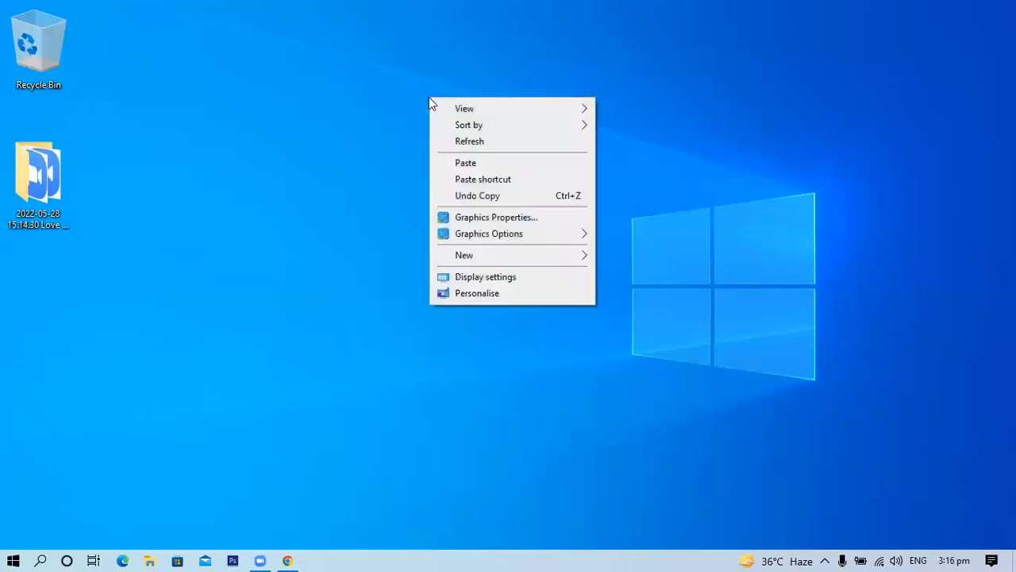
mouse_move(494, 112)
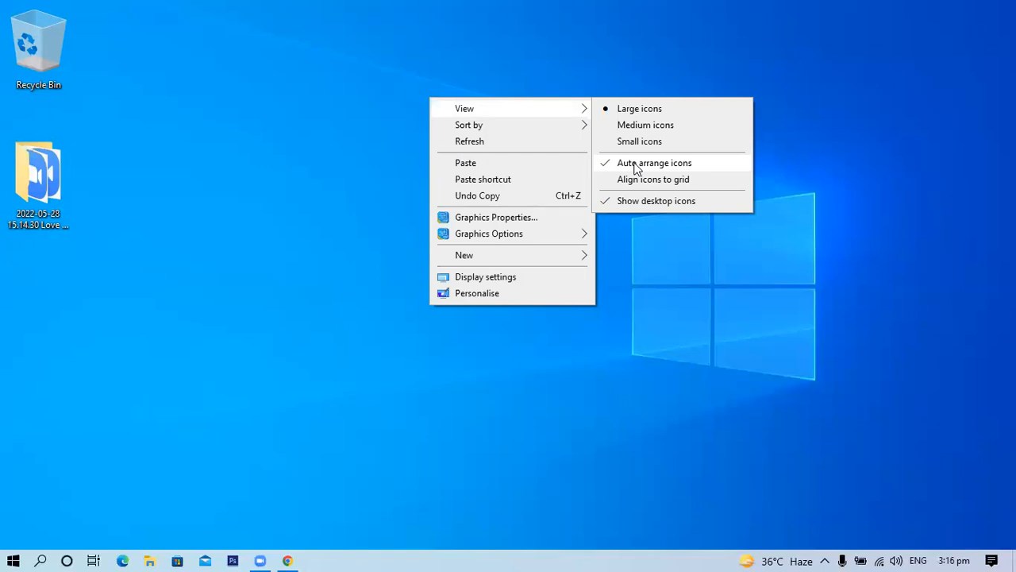
left_click(653, 204)
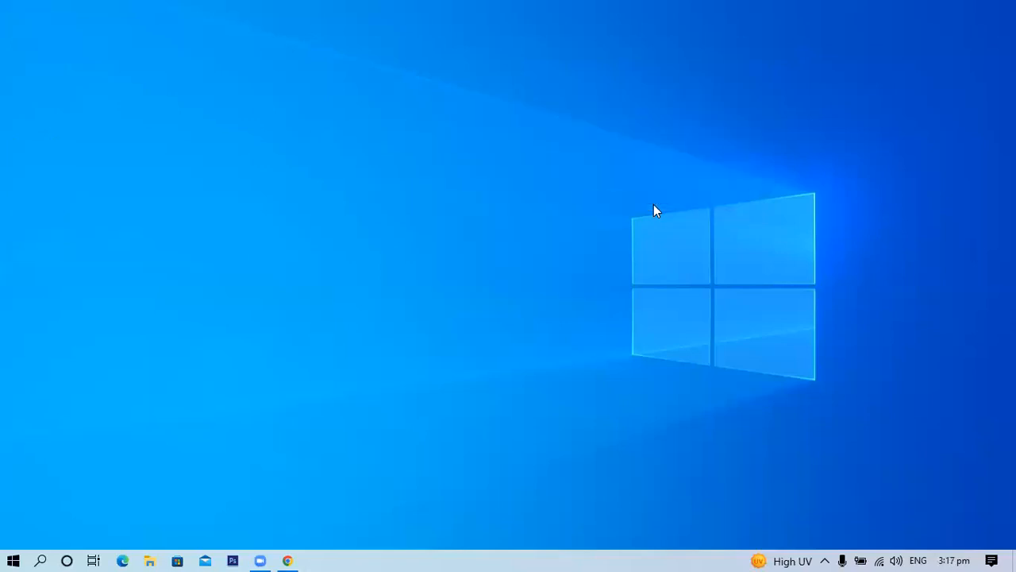
right_click(304, 147)
mouse_move(386, 160)
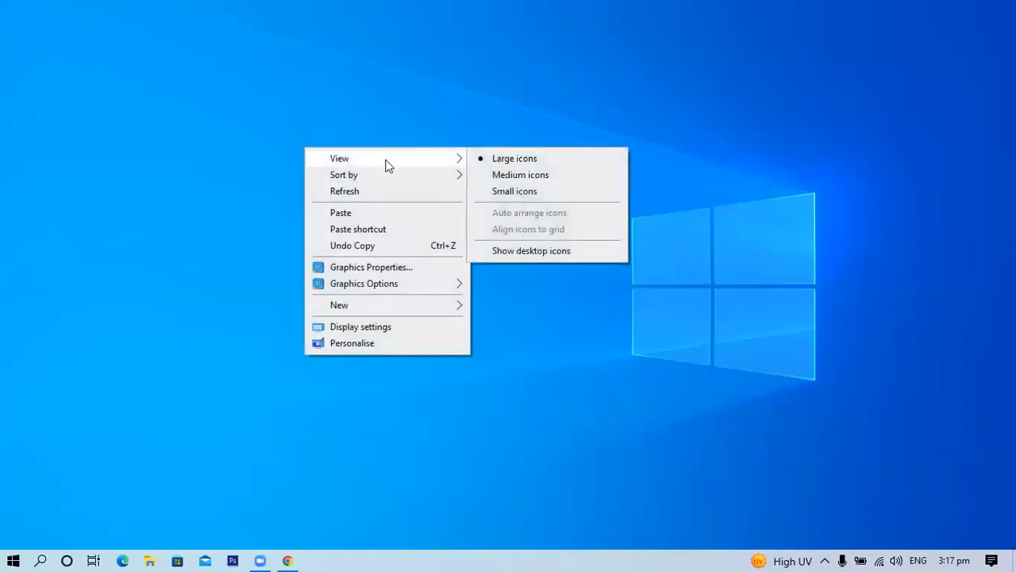
left_click(529, 253)
- Disable auto arrange for the desktop icons and move the meeting room folder to the desktop's upper-right corner
right_click(382, 41)
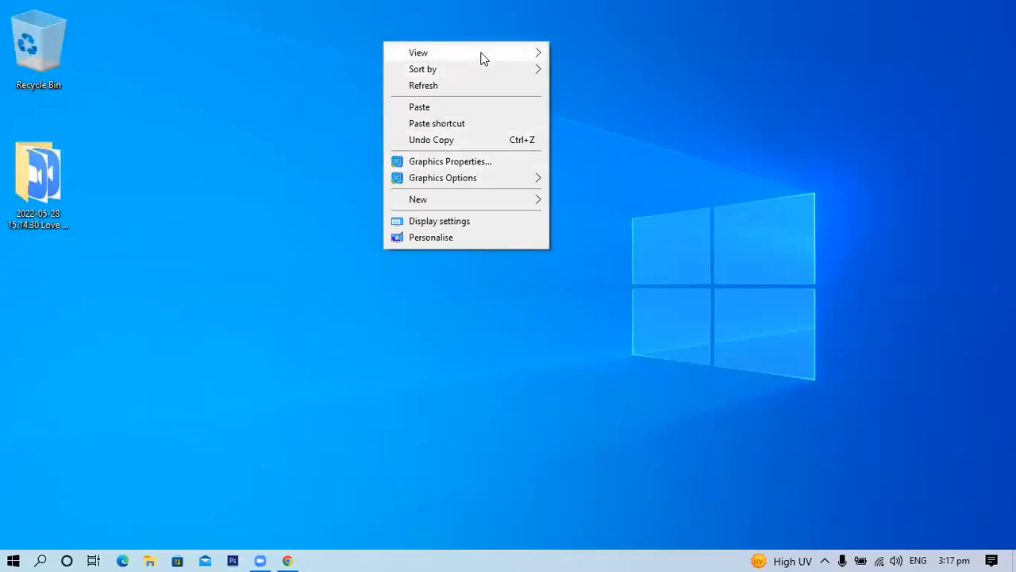
mouse_move(484, 58)
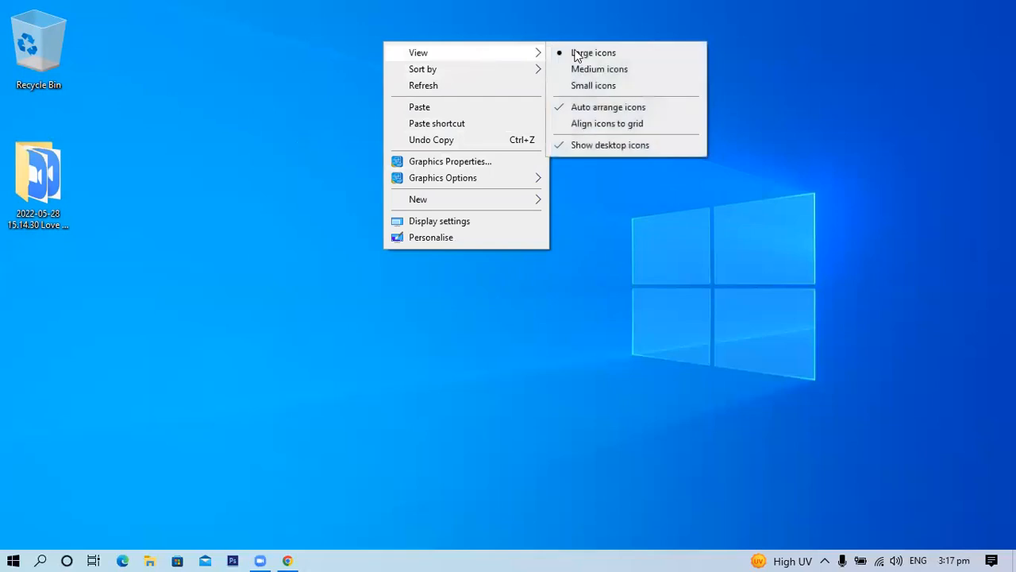
left_click(612, 112)
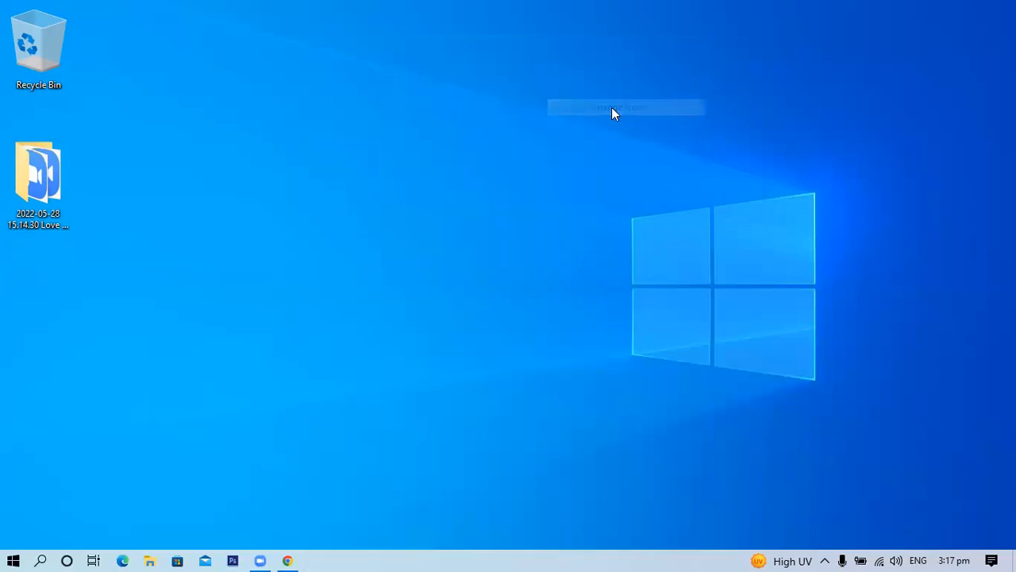
left_click_drag(42, 174, 961, 69)
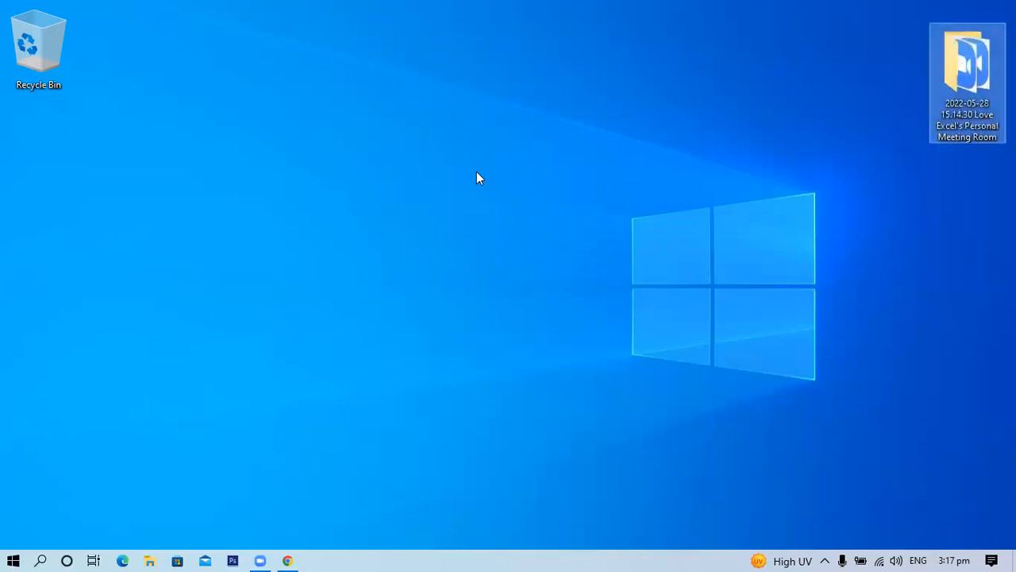
- Enable auto arrange for the desktop icons and reposition the meeting room folder ahead of the Recycle Bin
right_click(469, 175)
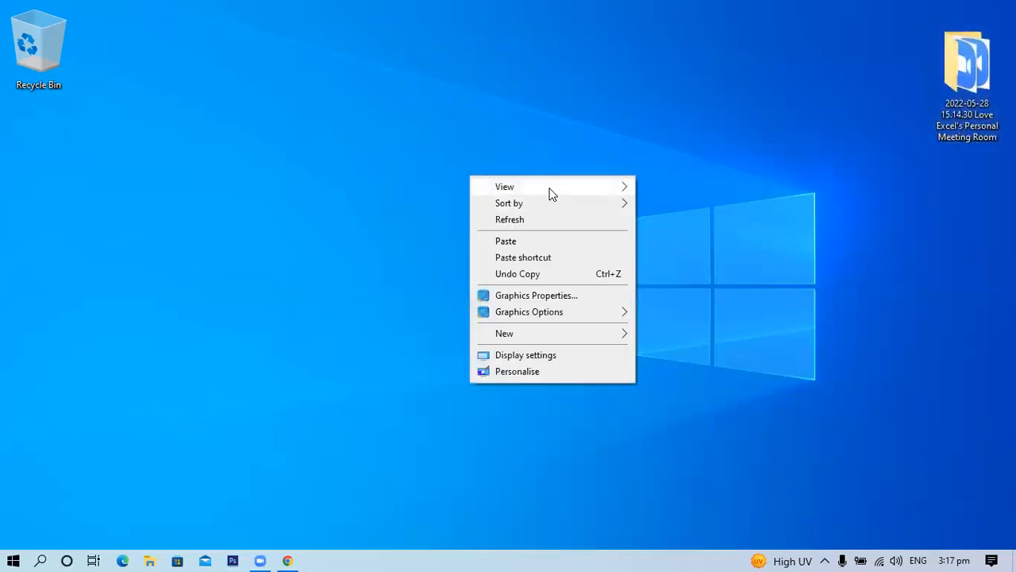
mouse_move(634, 189)
left_click(696, 241)
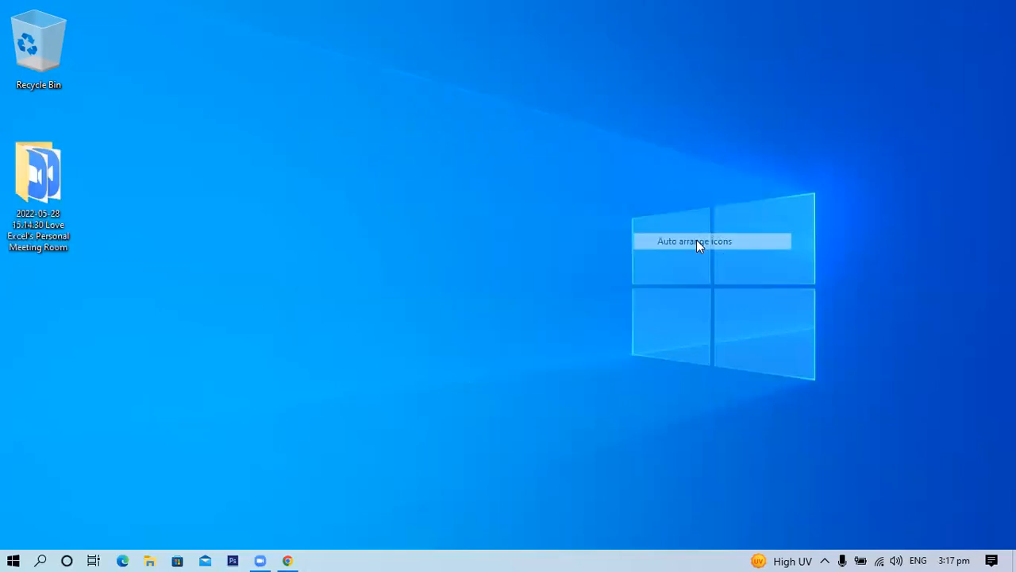
left_click_drag(38, 171, 715, 46)
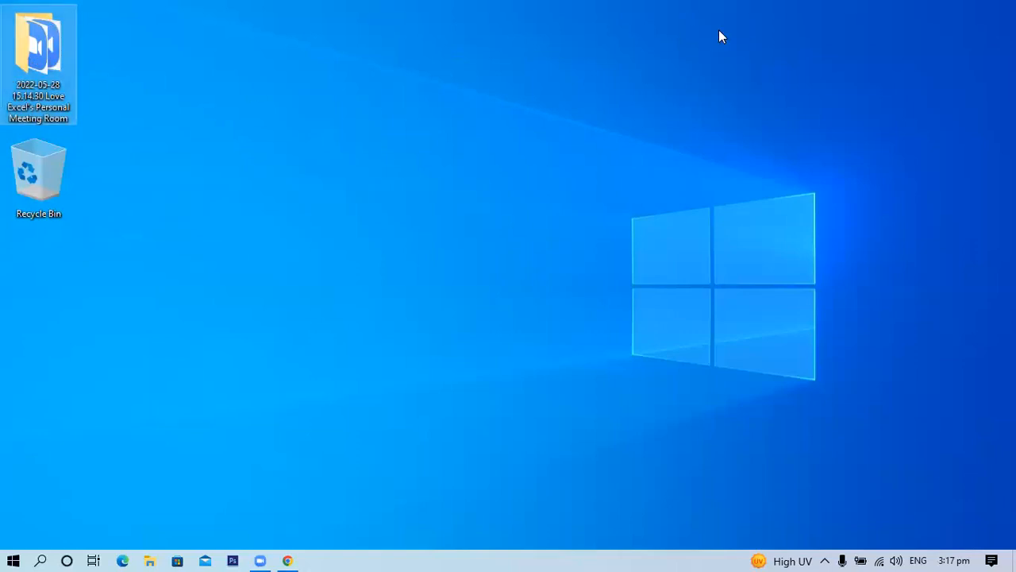
- Review the desktop's sorting options and refresh the desktop
right_click(411, 96)
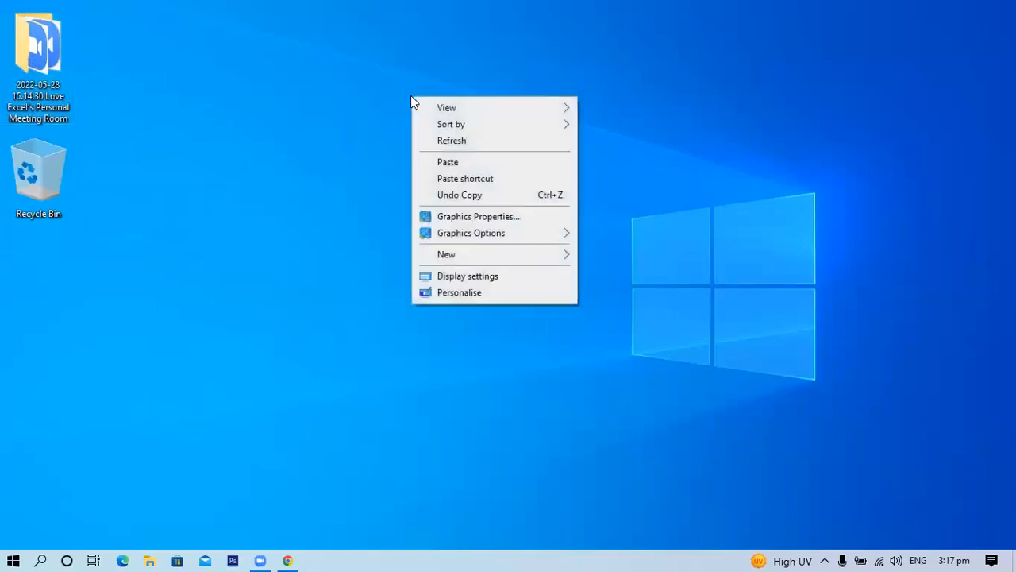
mouse_move(473, 101)
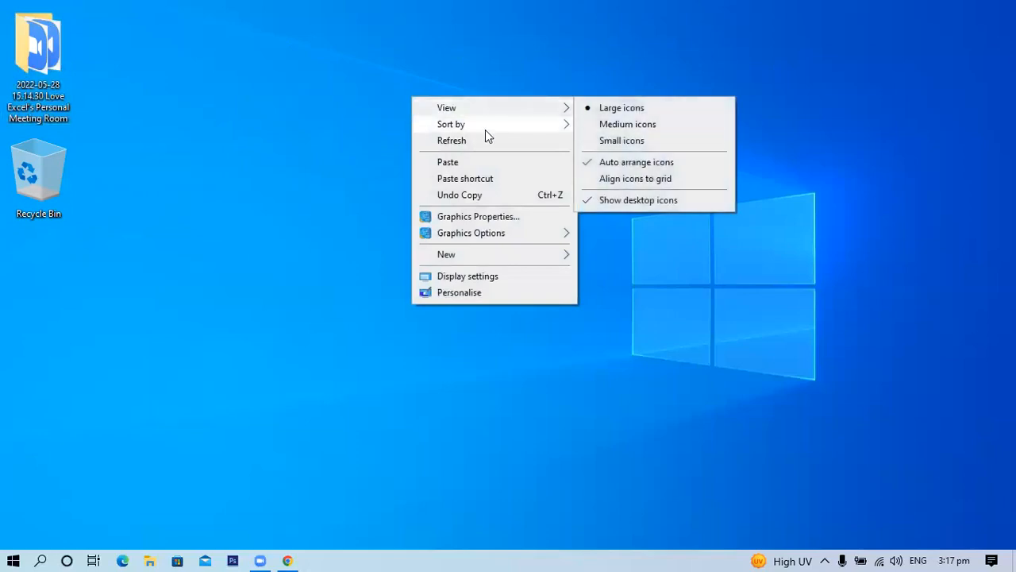
mouse_move(486, 132)
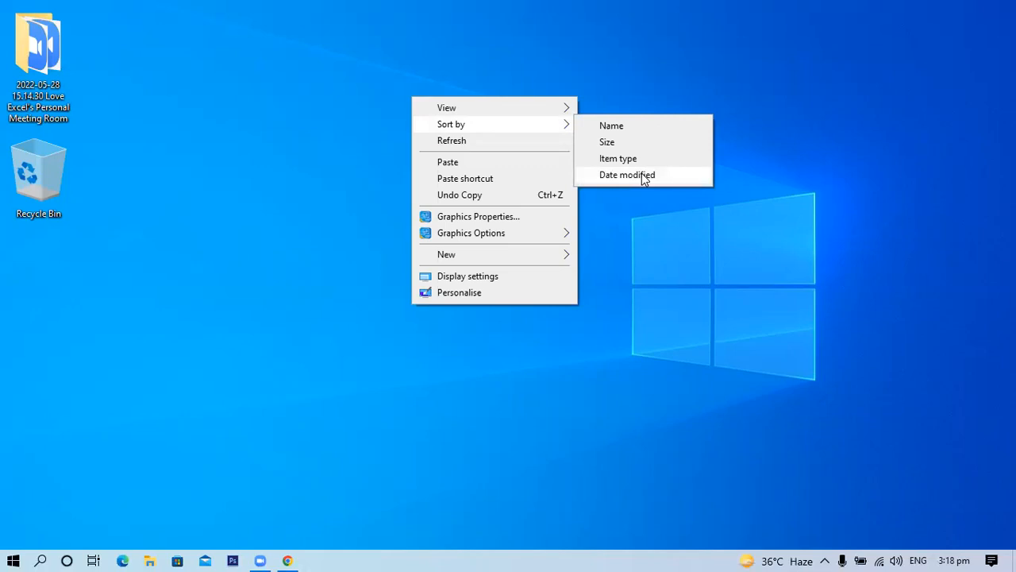
left_click(466, 141)
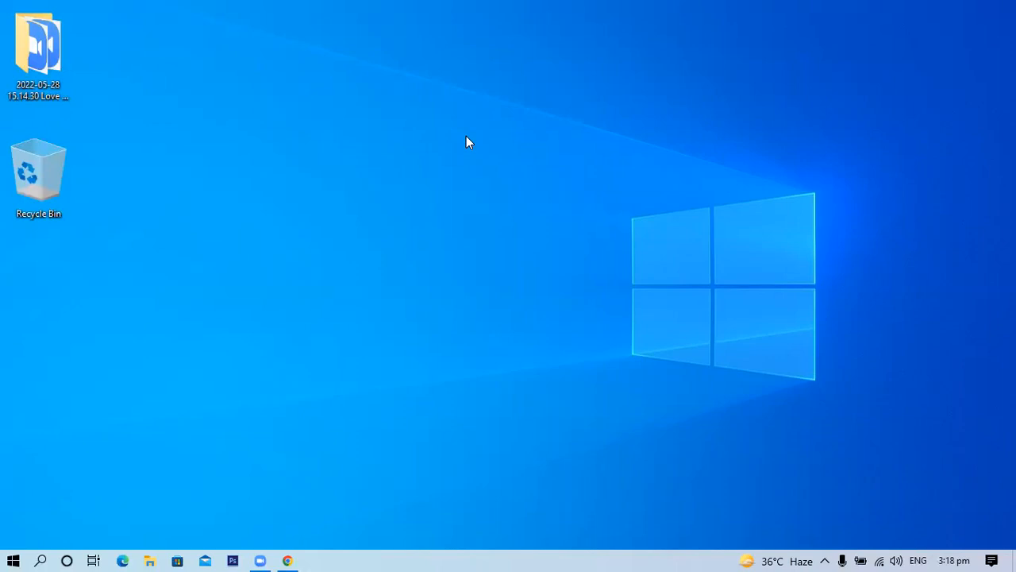
right_click(467, 142)
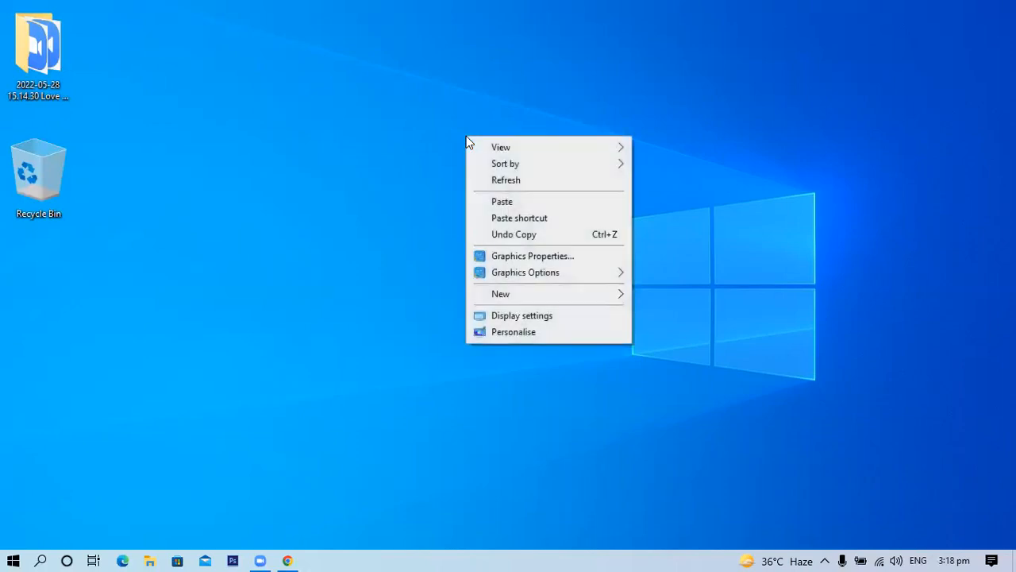
left_click(395, 165)
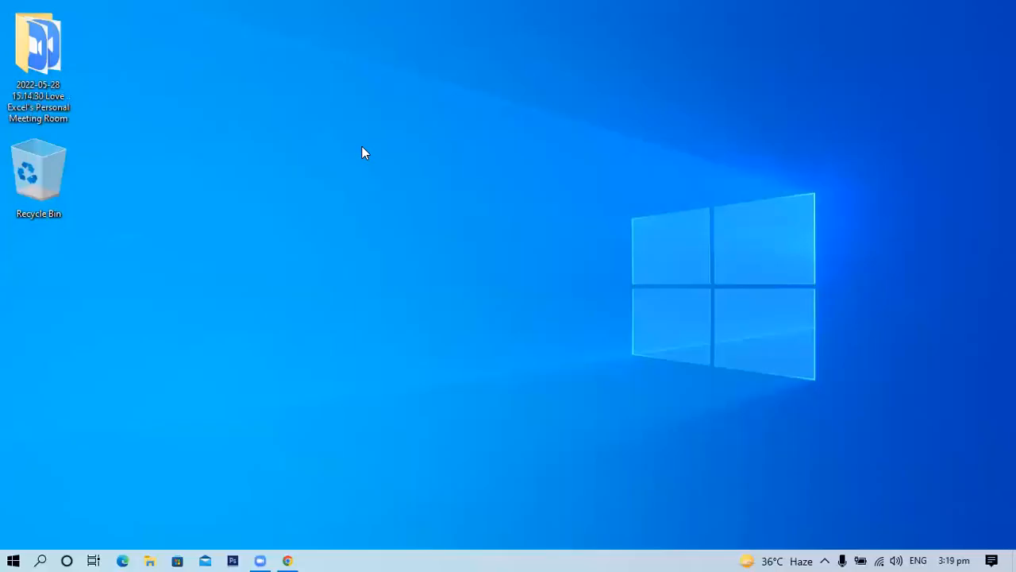
right_click(362, 151)
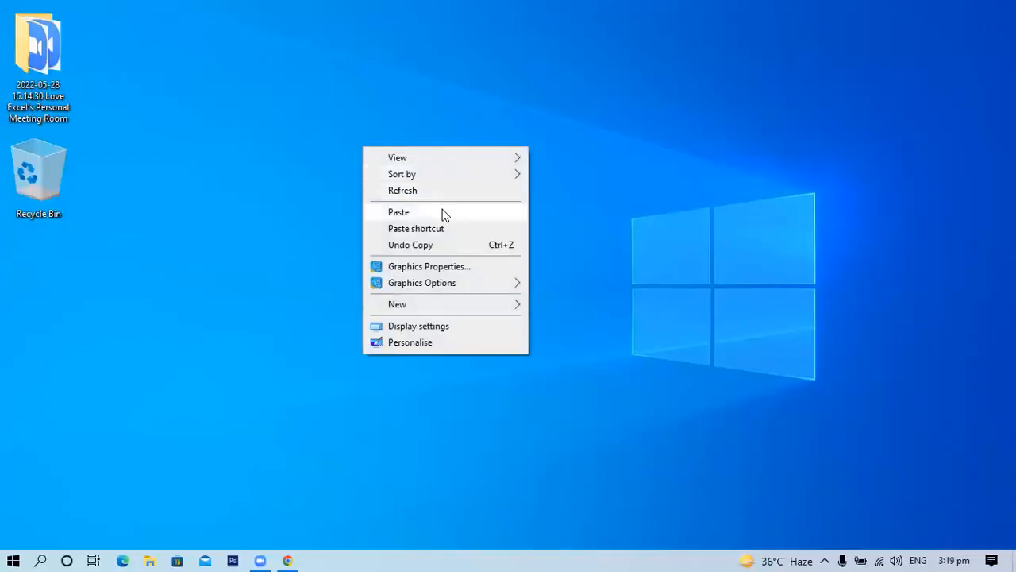
left_click(38, 47)
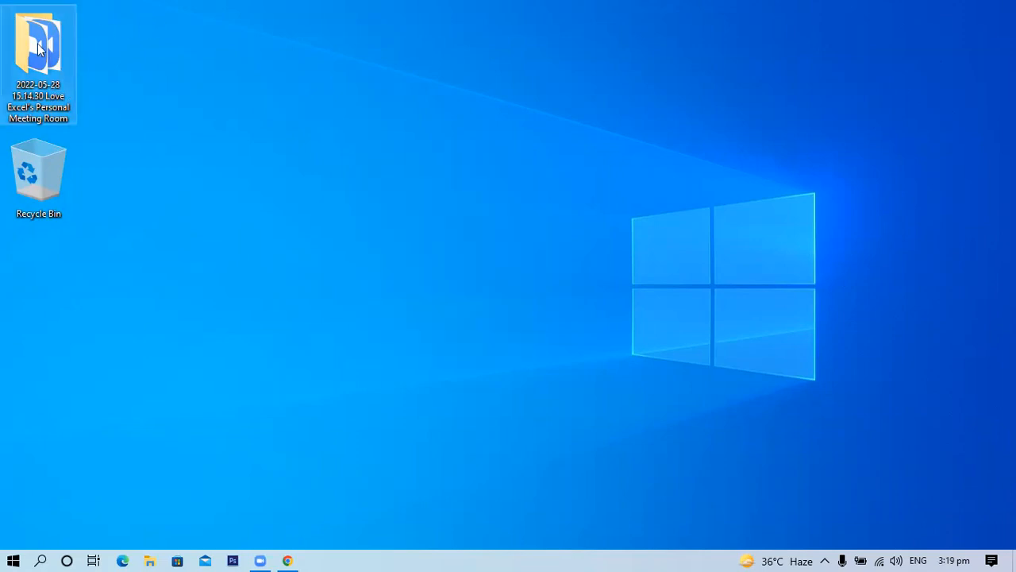
left_click(169, 351)
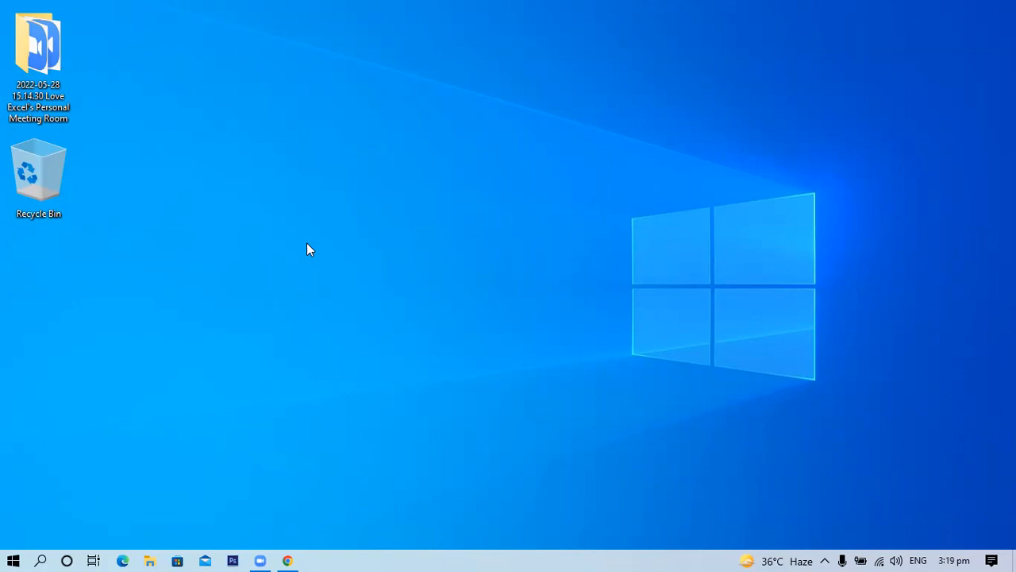
- Create a new folder on the desktop with the default name and paste a copy of it there
key("ctrl+shift+n")
left_click(42, 311)
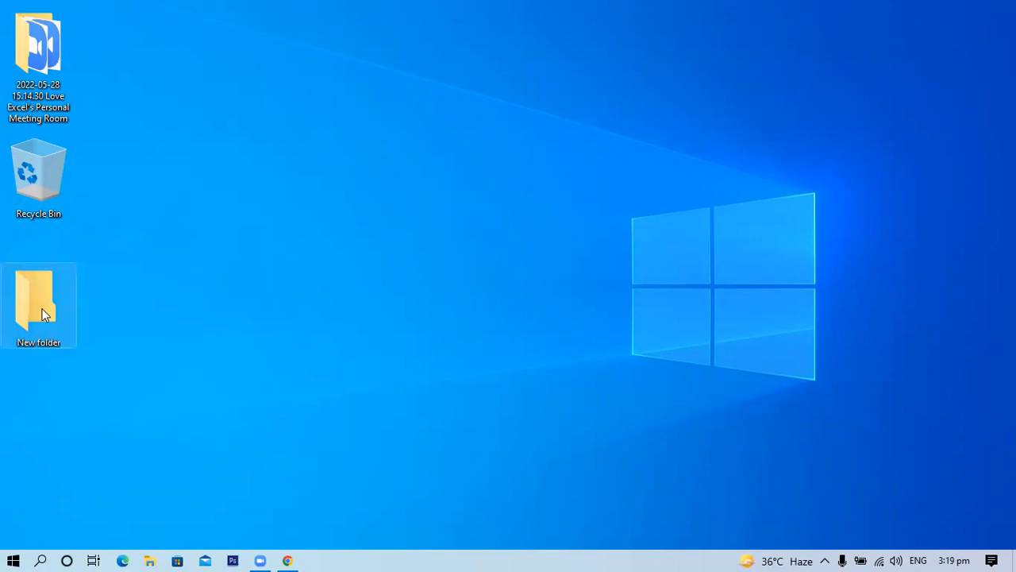
left_click(358, 196)
right_click(357, 196)
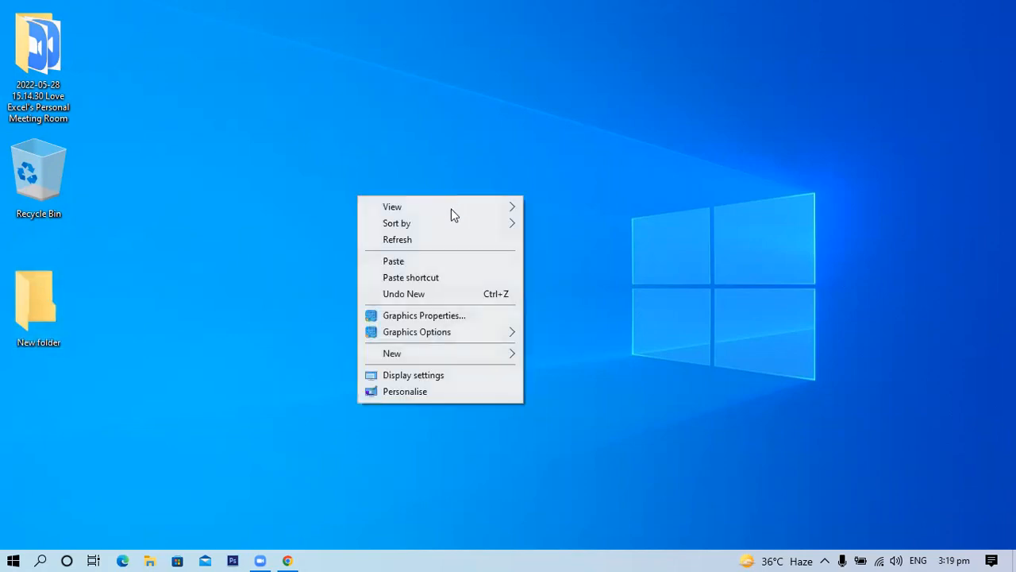
left_click(449, 260)
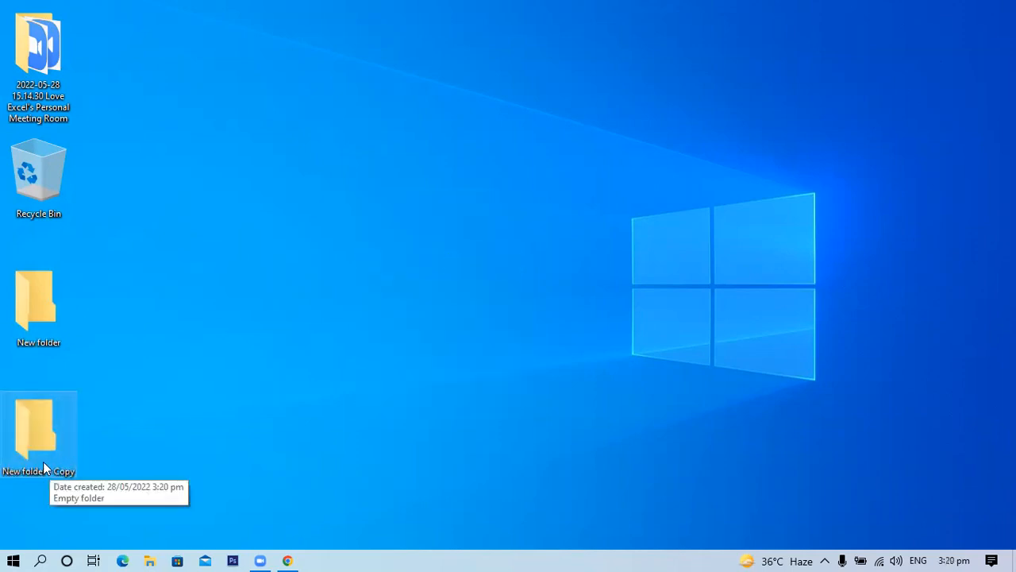
- Paste a shortcut to the new folder on the desktop
right_click(329, 181)
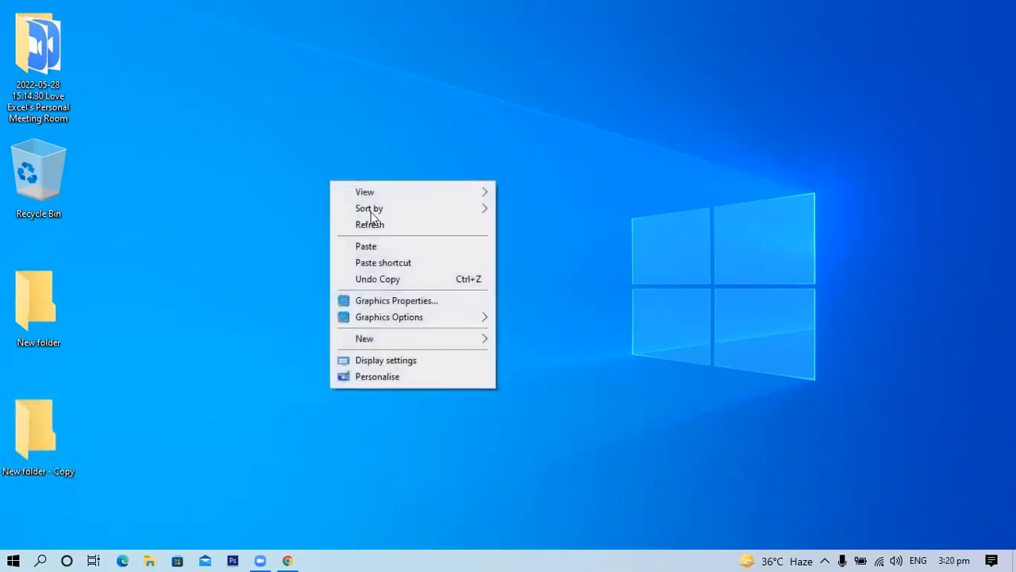
left_click(411, 266)
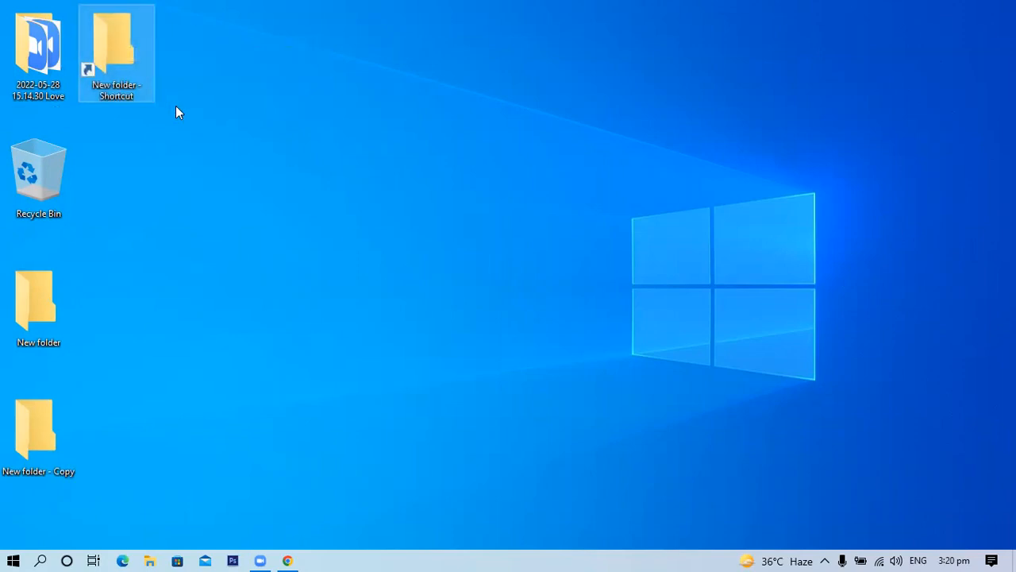
left_click(40, 330)
- Undo the pasted folder copy and the creation of the new folder
right_click(505, 240)
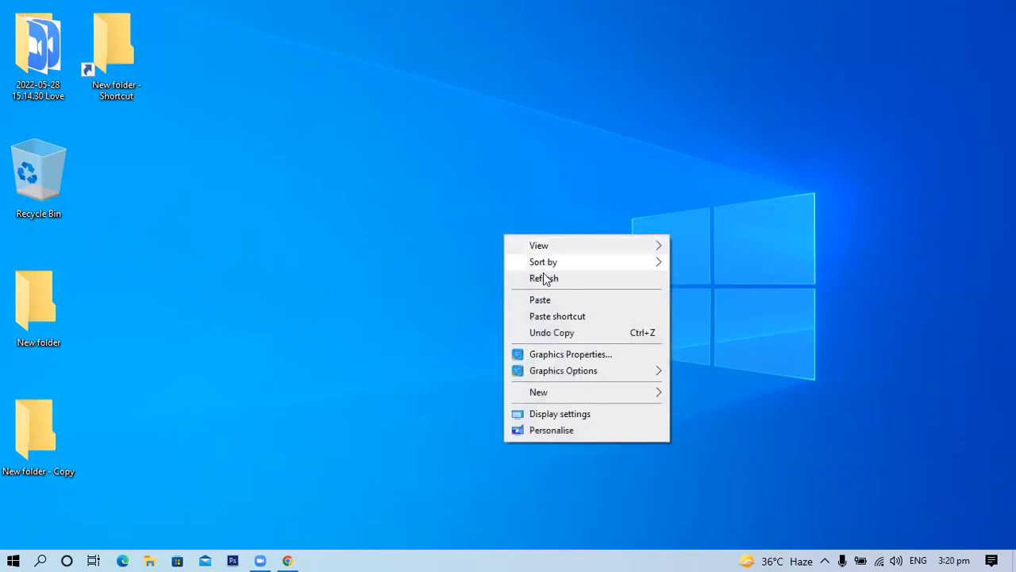
left_click(587, 333)
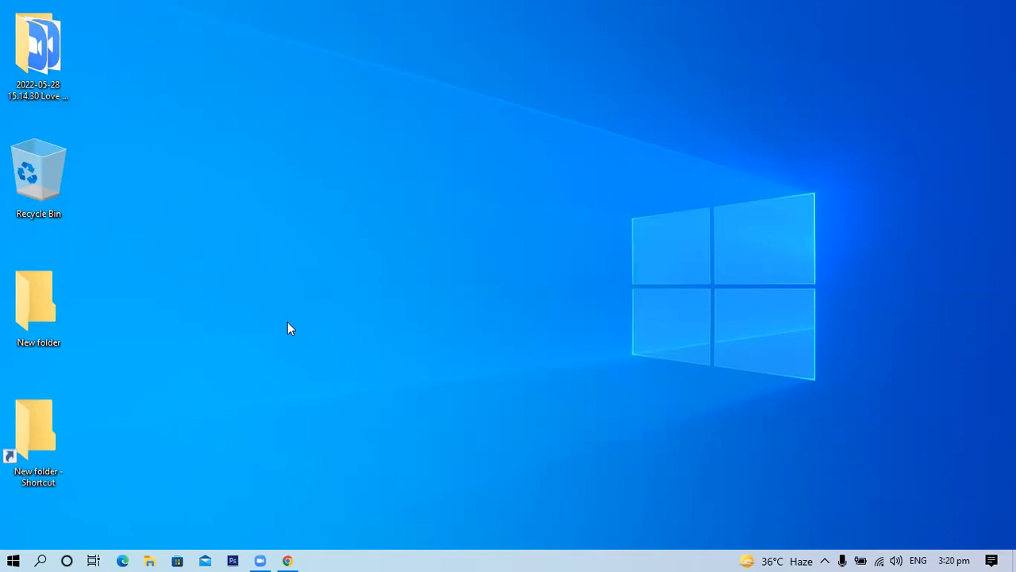
key("ctrl+z")
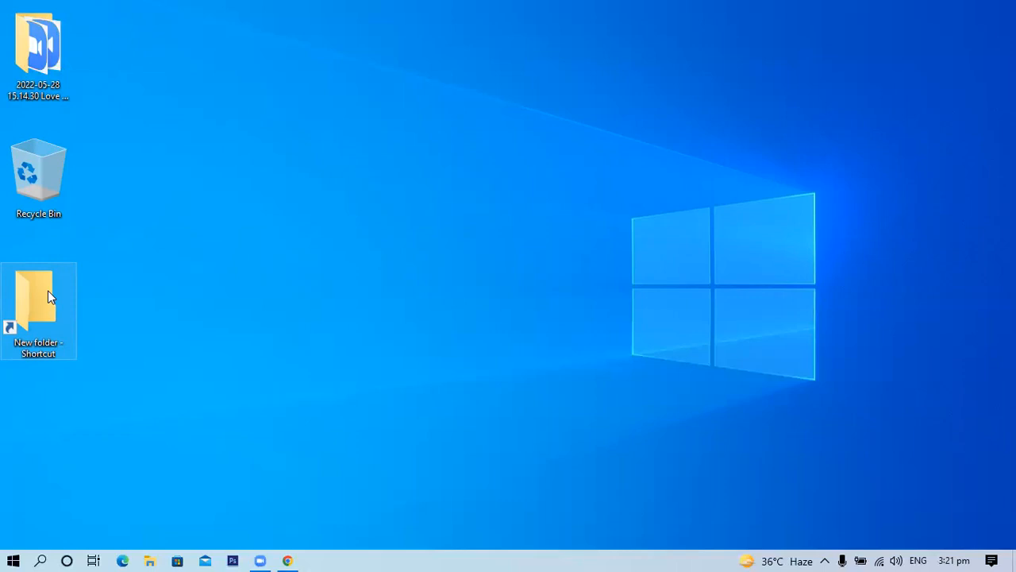
- Permanently delete the leftover folder shortcut from the desktop
key("shift+Delete")
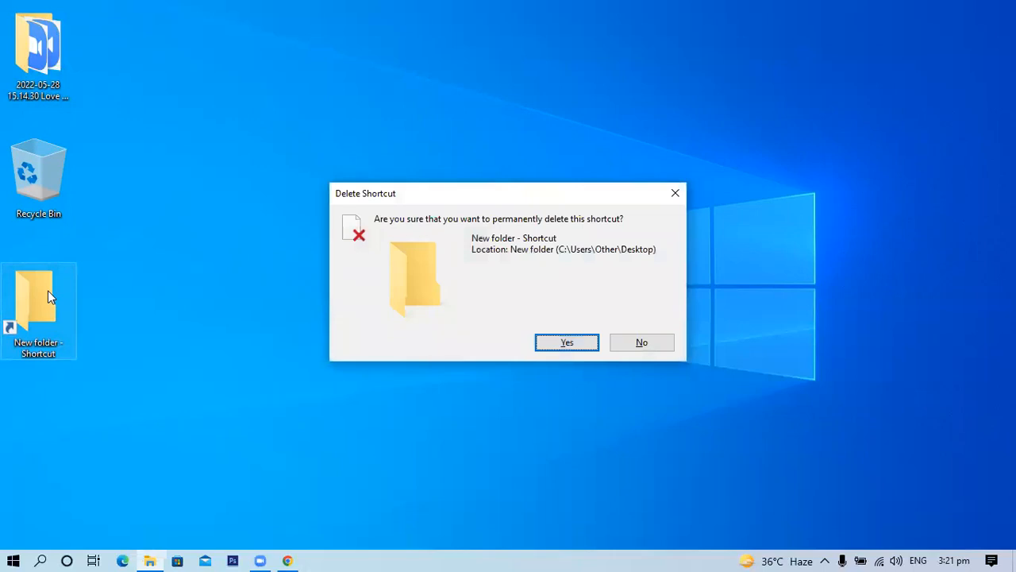
key("Return")
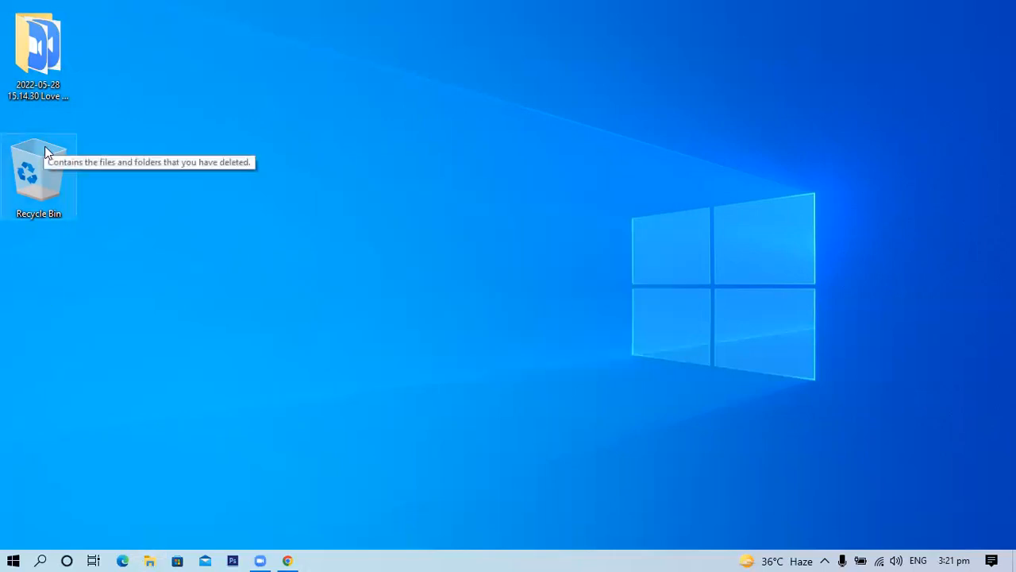
- Open the Intel graphics properties from the desktop and view the general display settings
right_click(407, 189)
mouse_move(479, 204)
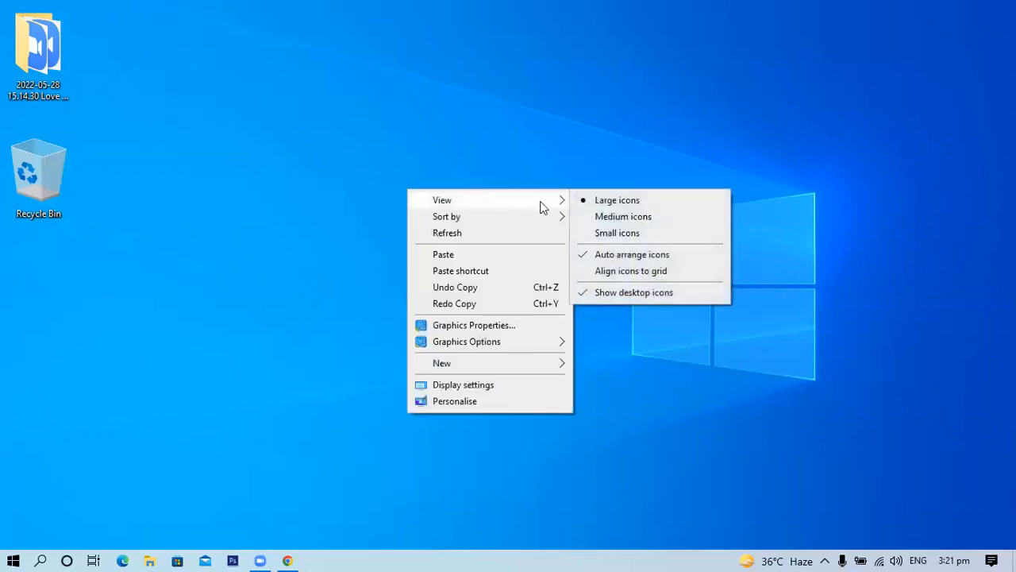
mouse_move(506, 222)
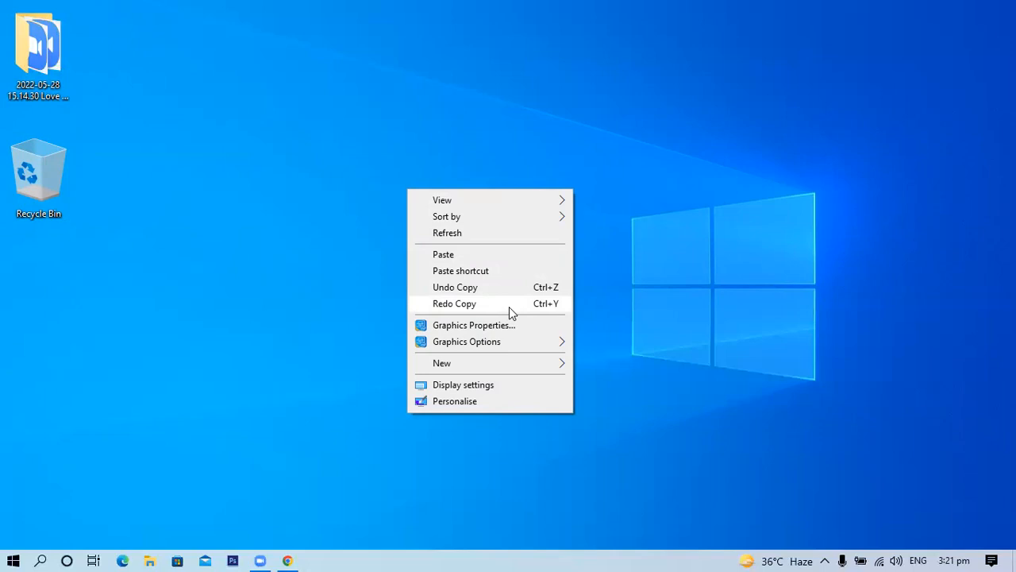
mouse_move(496, 351)
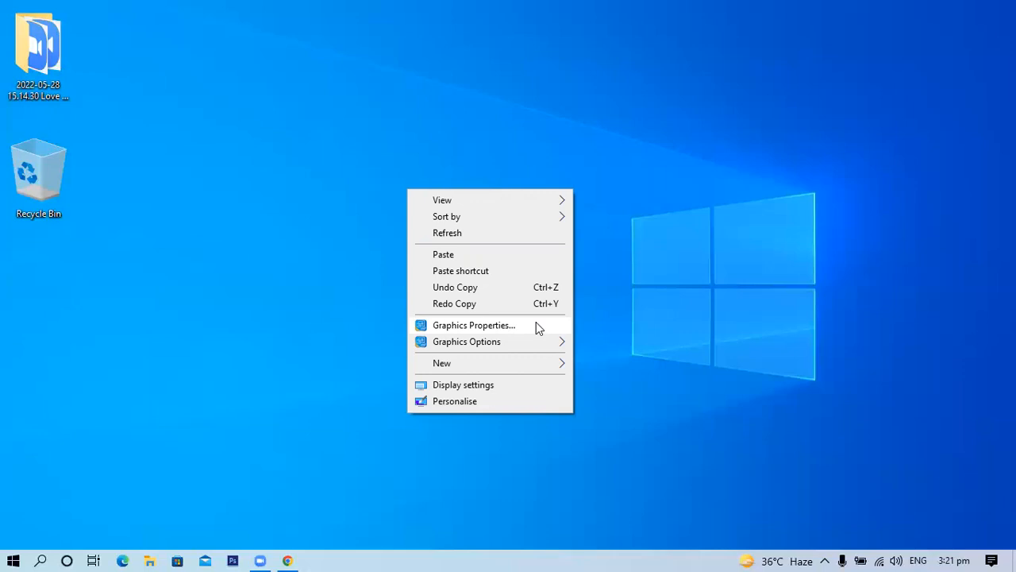
left_click(536, 327)
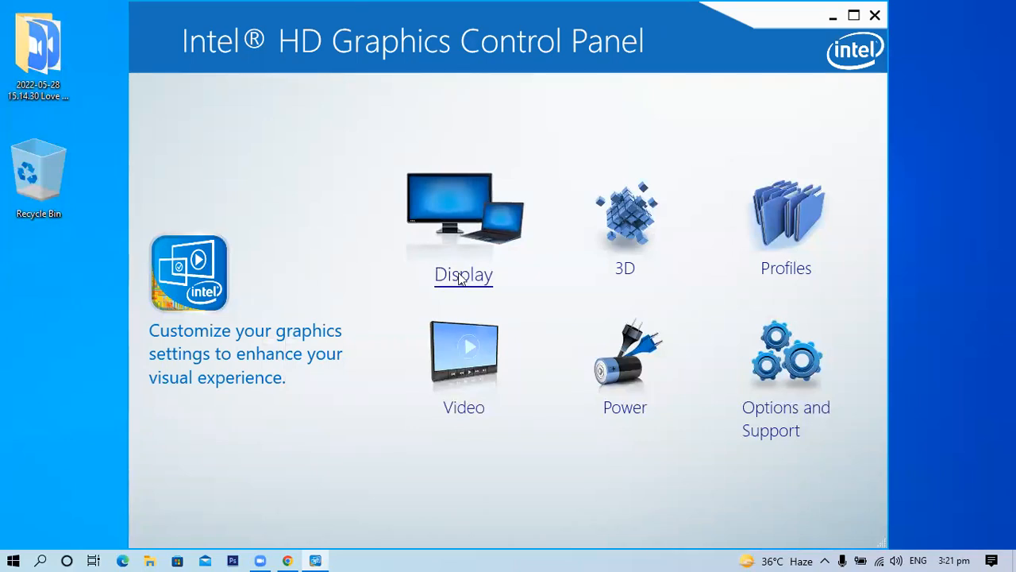
left_click(460, 278)
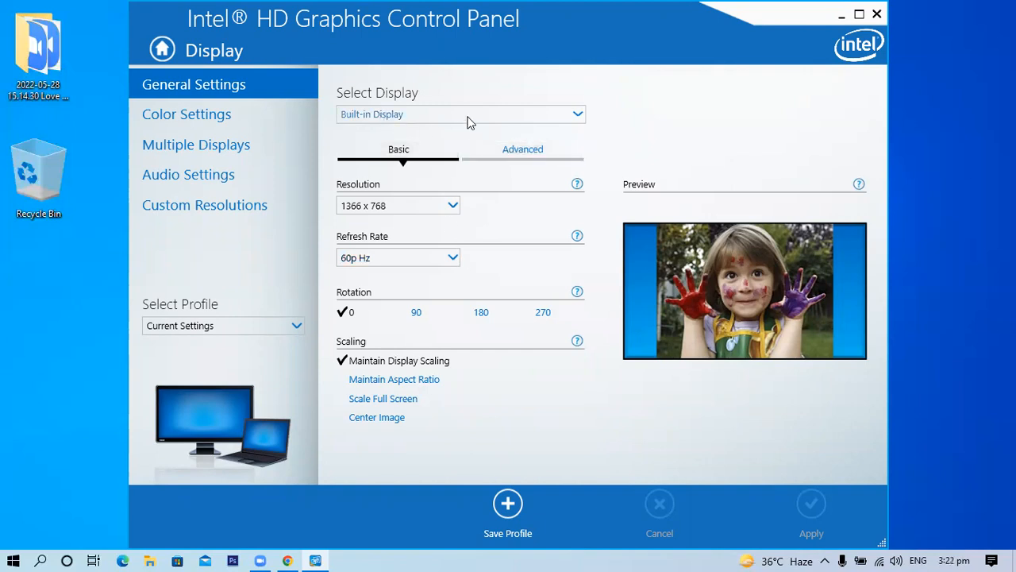
- Review the color and audio settings, decline altering custom resolutions, and close the Intel graphics control panel
left_click(149, 112)
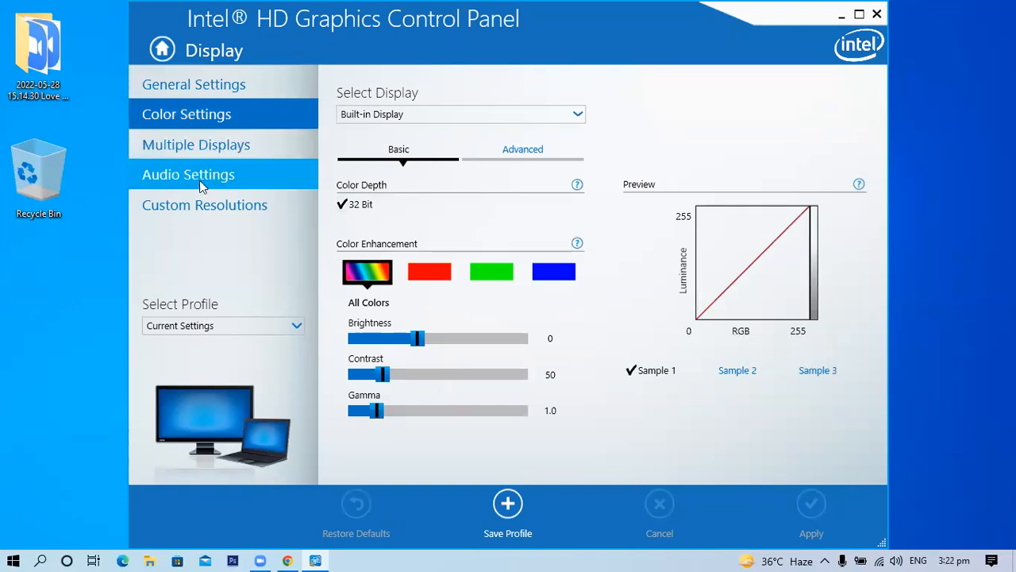
left_click(239, 173)
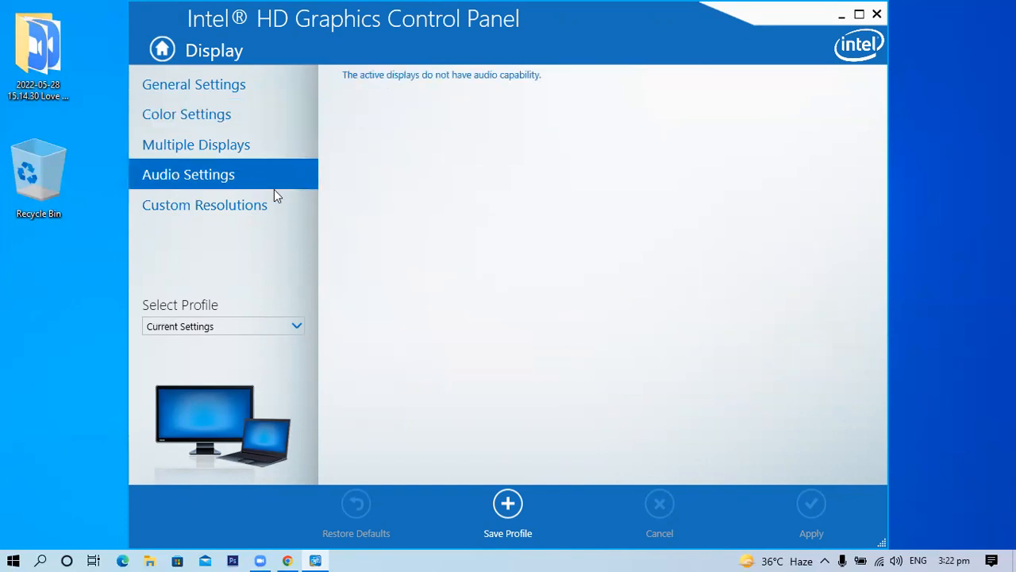
left_click(249, 208)
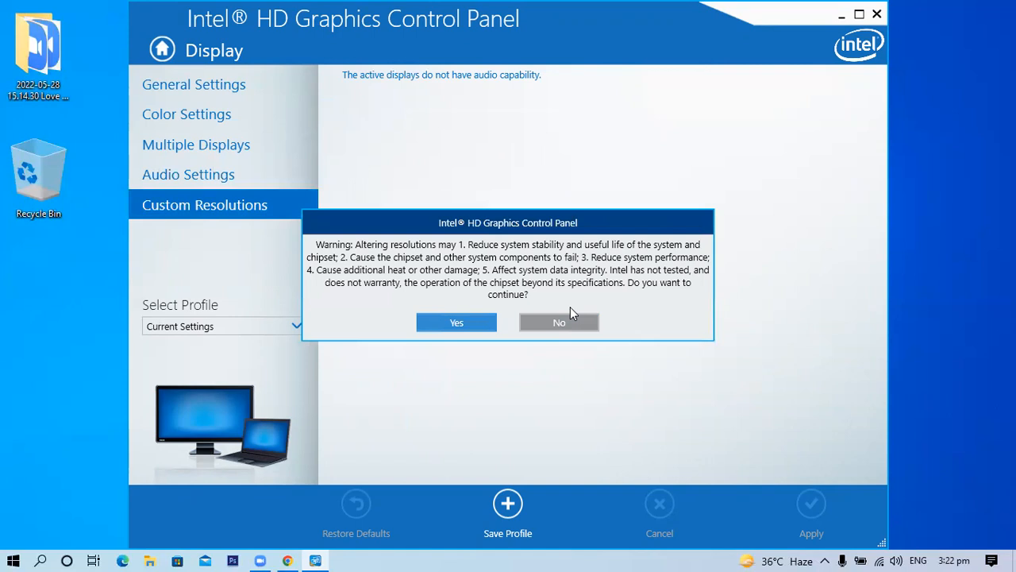
left_click(570, 325)
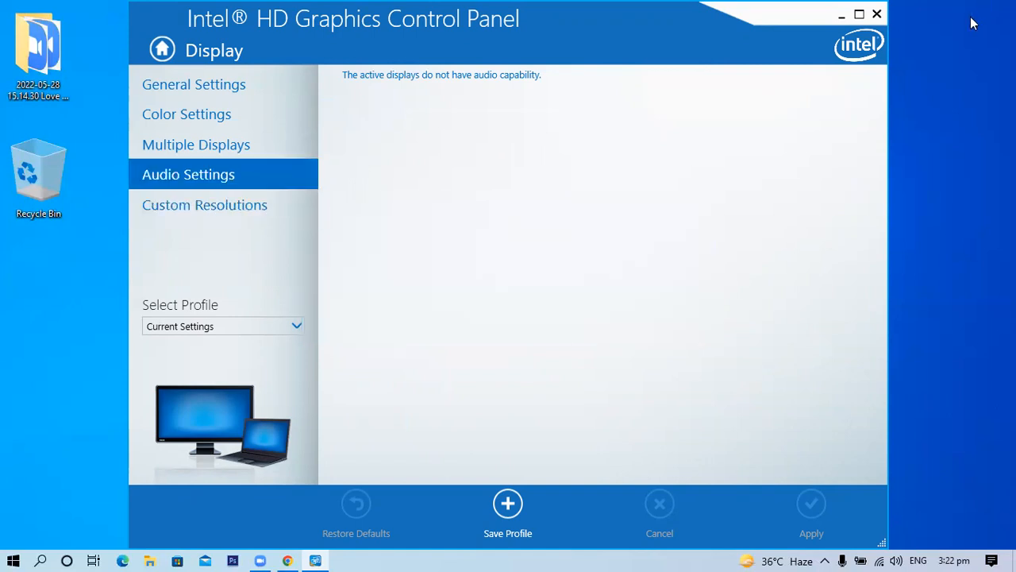
left_click(877, 16)
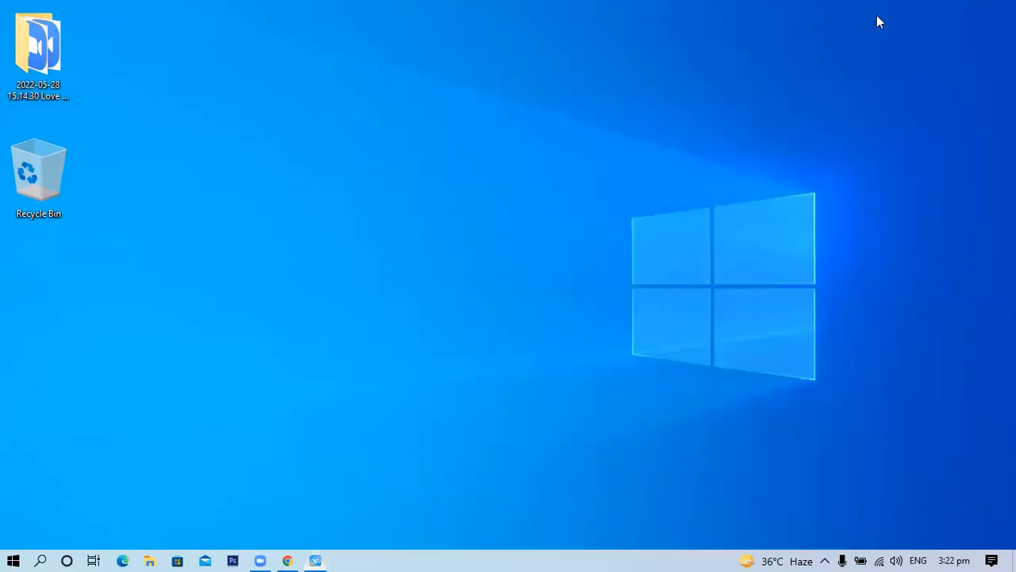
- Create a rich text document with the default name on the desktop, start opening it and cancel Word's launch
right_click(384, 151)
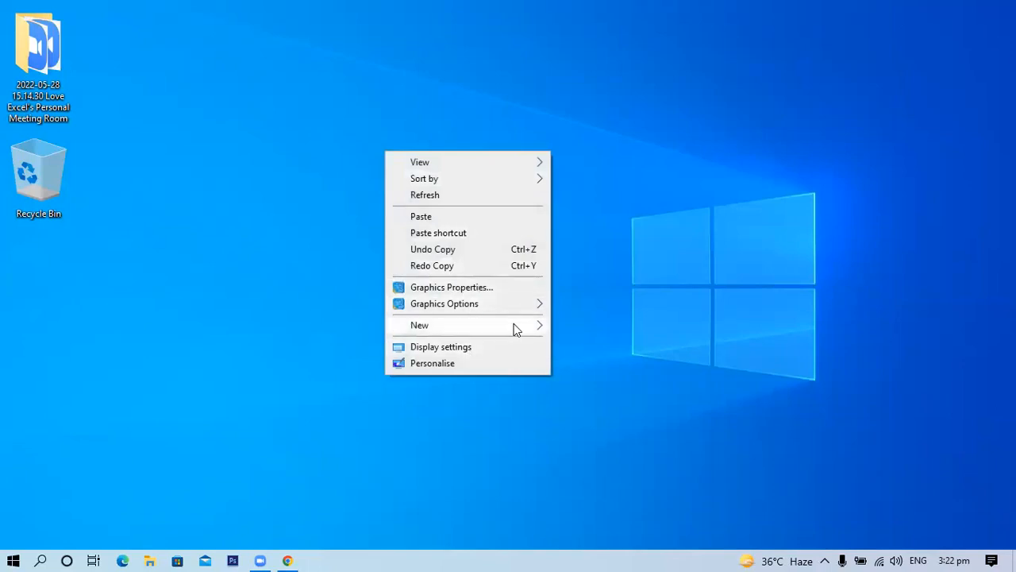
mouse_move(514, 328)
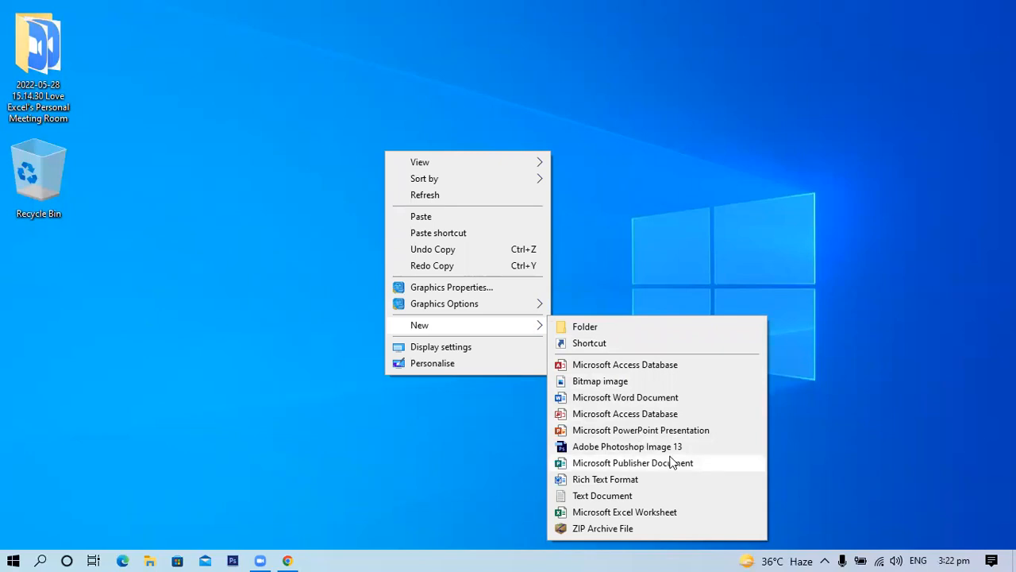
left_click(620, 480)
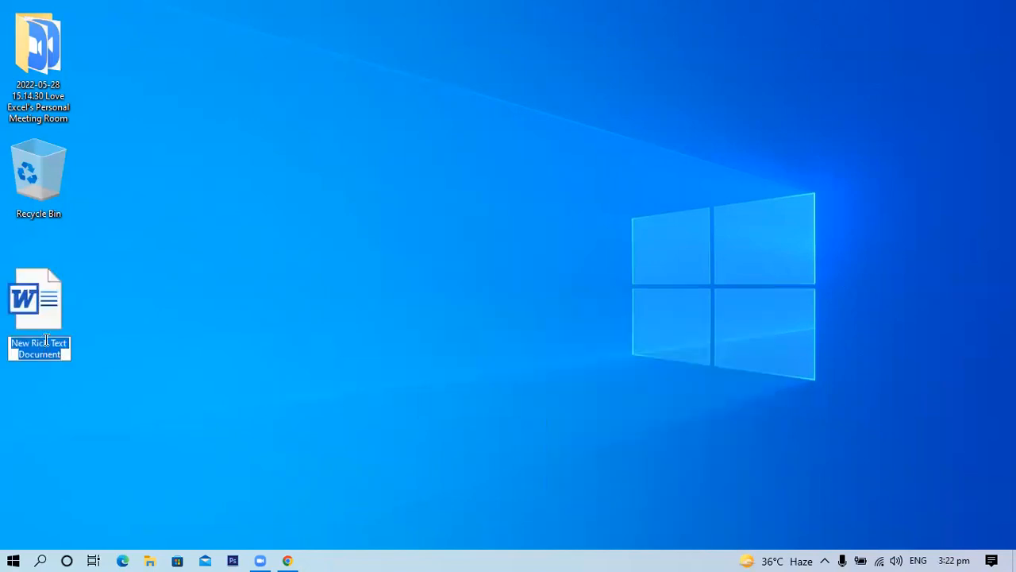
left_click(45, 320)
double_click(46, 320)
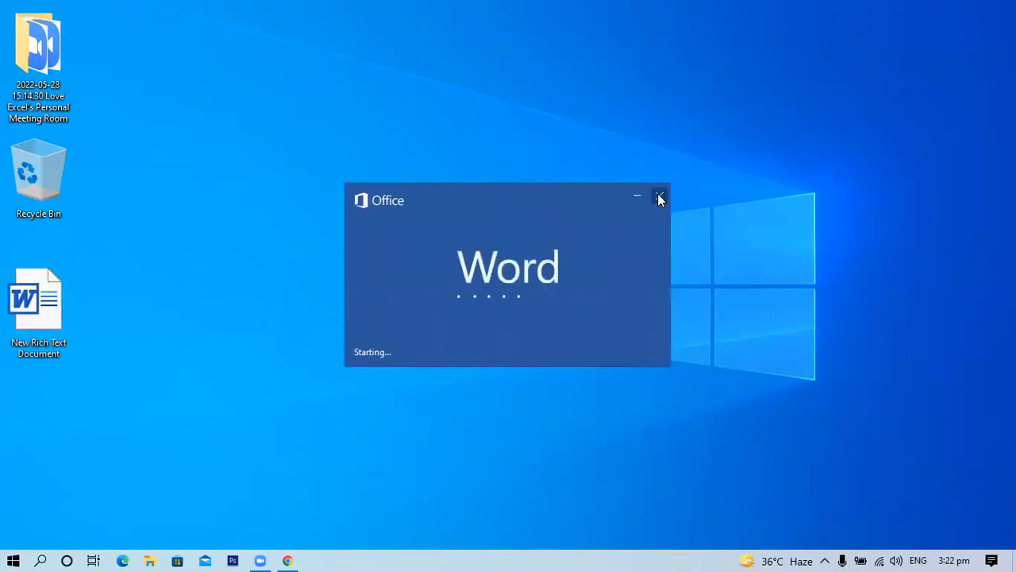
left_click(659, 199)
right_click(366, 130)
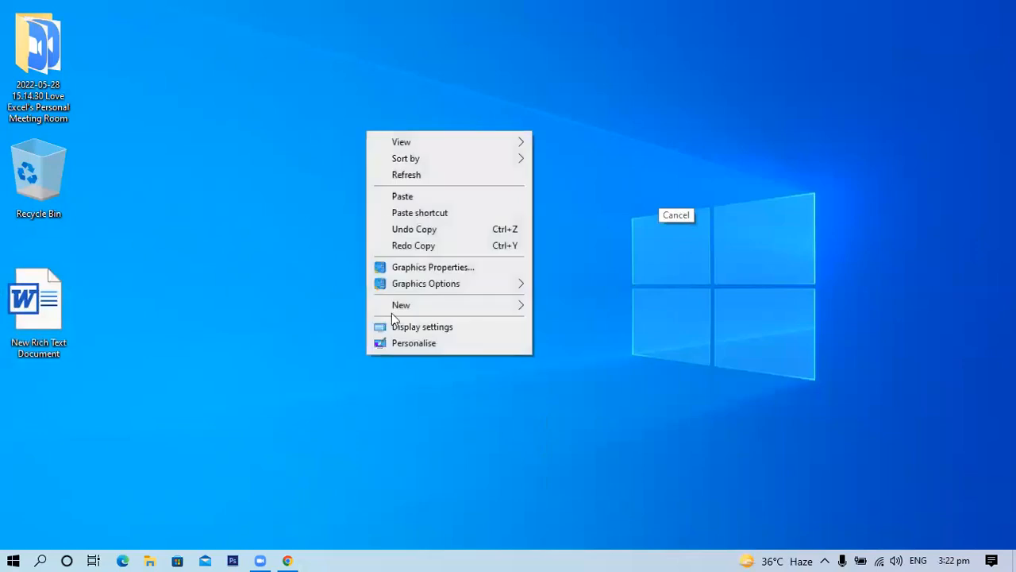
left_click(413, 343)
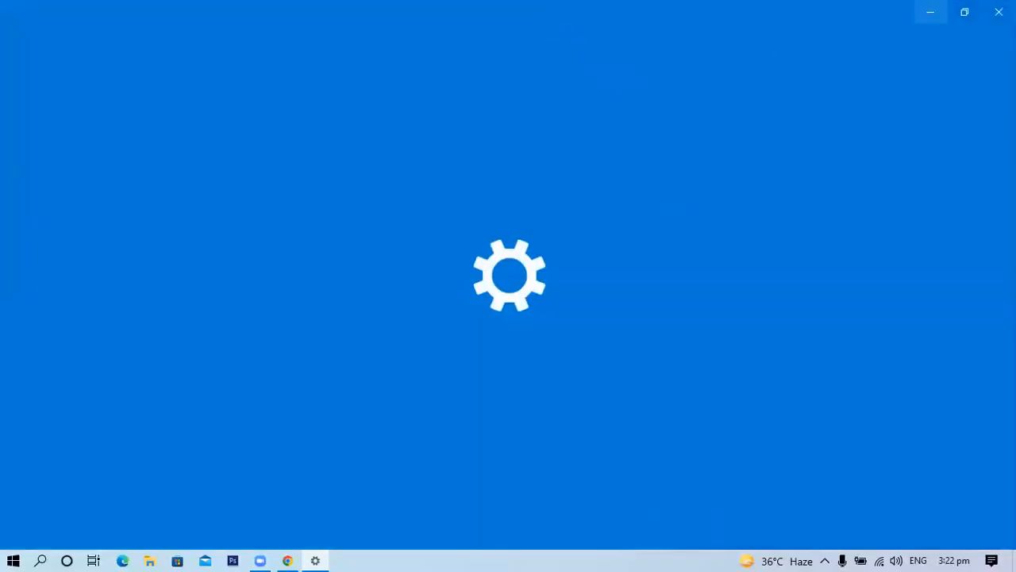
left_click(999, 12)
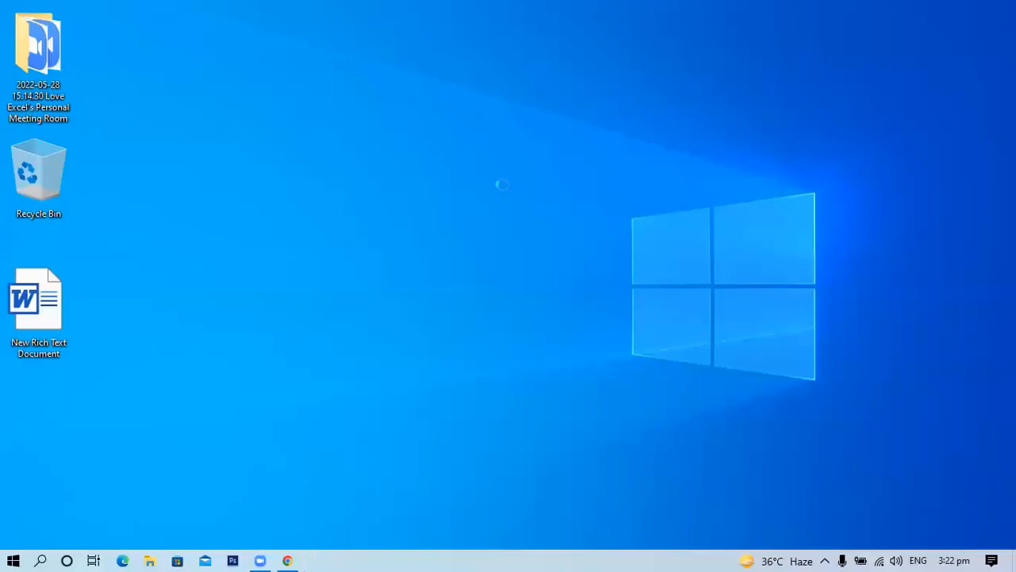
- Open the display settings from the desktop and slightly raise the brightness of the built-in display
right_click(503, 186)
left_click(565, 383)
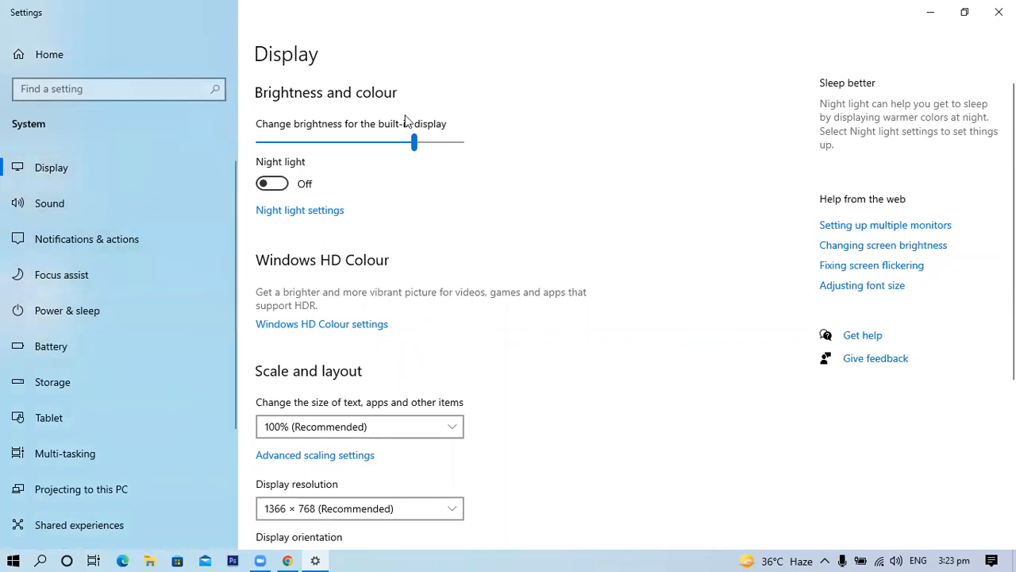
mouse_move(415, 145)
left_mouse_down()
mouse_move(293, 150)
mouse_move(433, 151)
left_mouse_up()
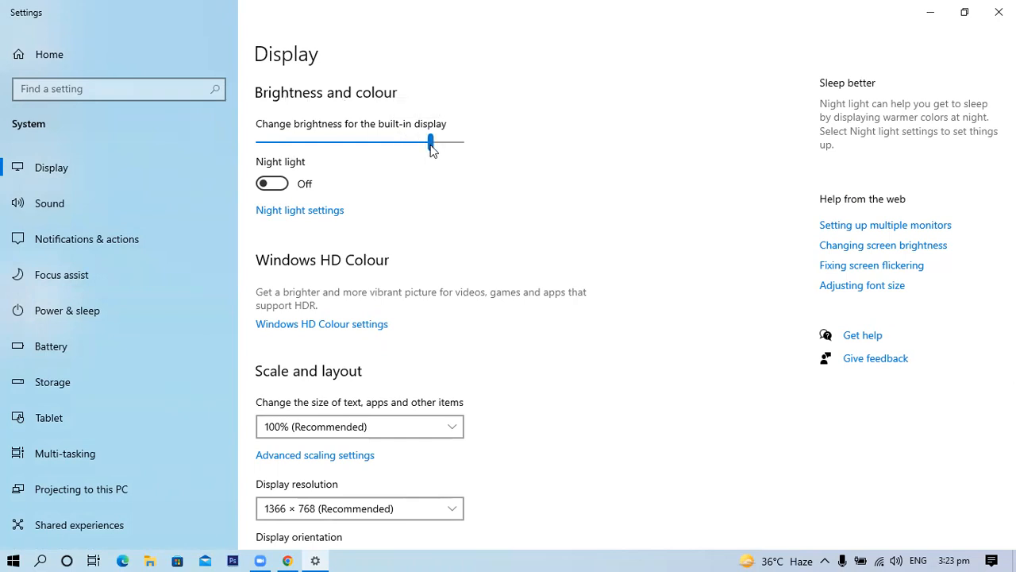
- Toggle night light on and off, turn it on from its own settings page and slightly raise its strength
left_click(276, 186)
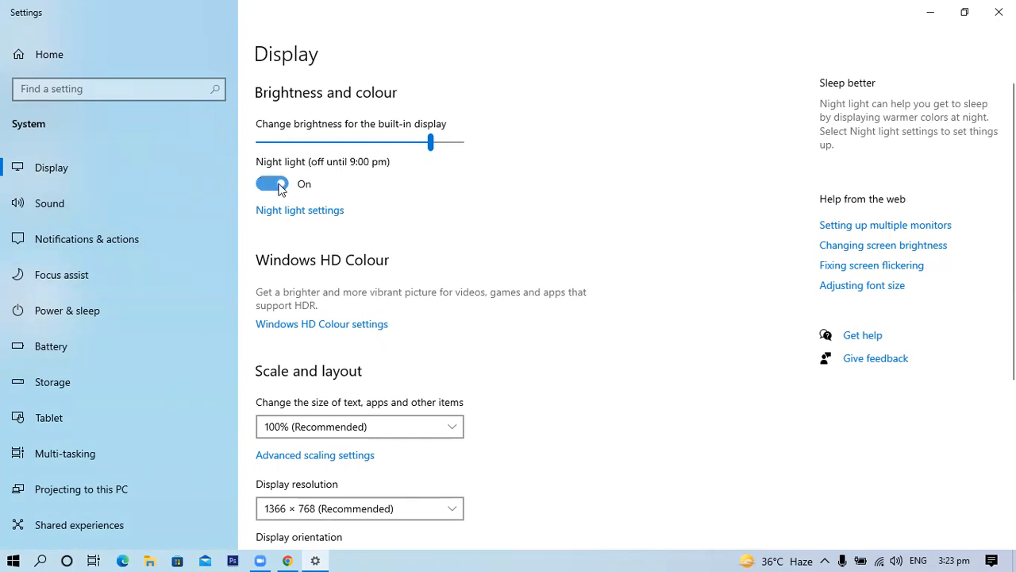
left_click(275, 187)
left_click(298, 213)
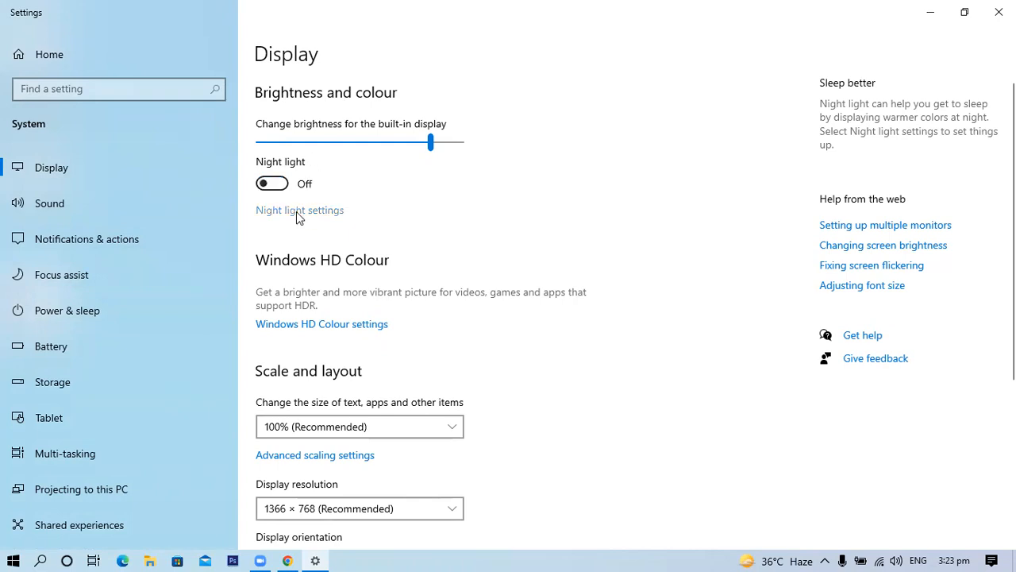
left_click(63, 156)
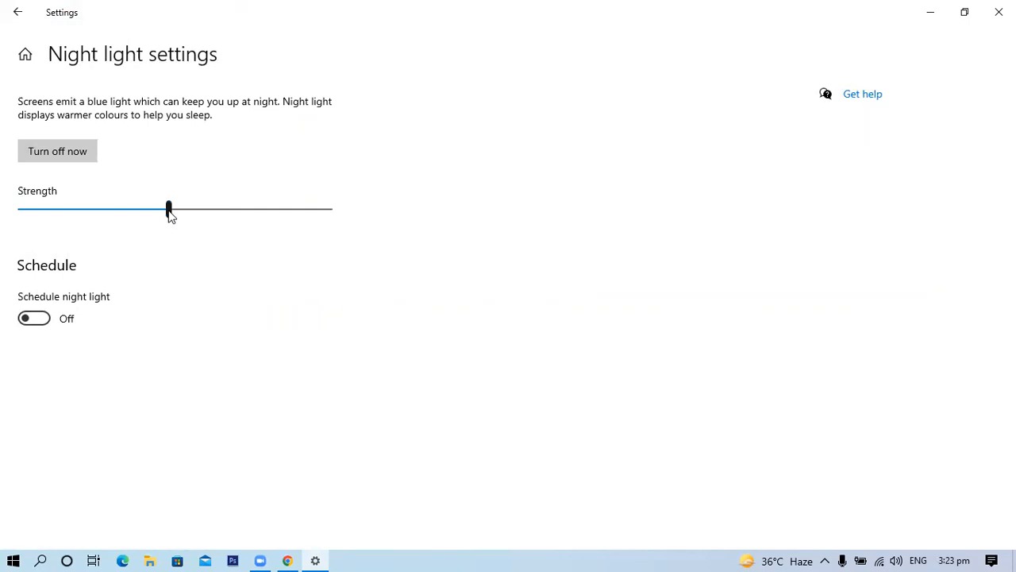
mouse_move(171, 216)
left_mouse_down()
mouse_move(302, 209)
mouse_move(175, 216)
left_mouse_up()
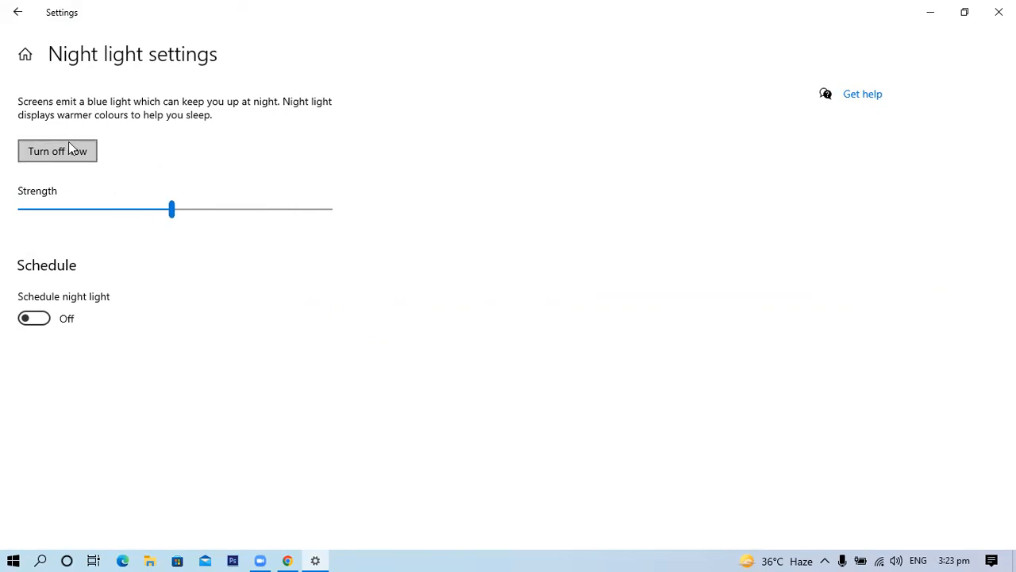
- Turn on scheduling for night light, open and dismiss the turn-on time choices, and close the settings
left_click(35, 318)
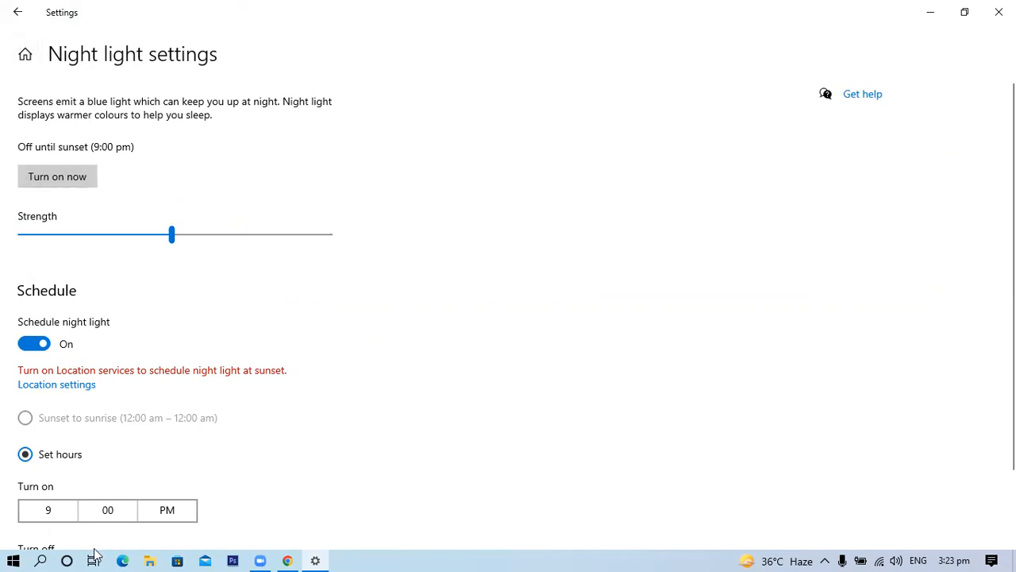
left_click(62, 511)
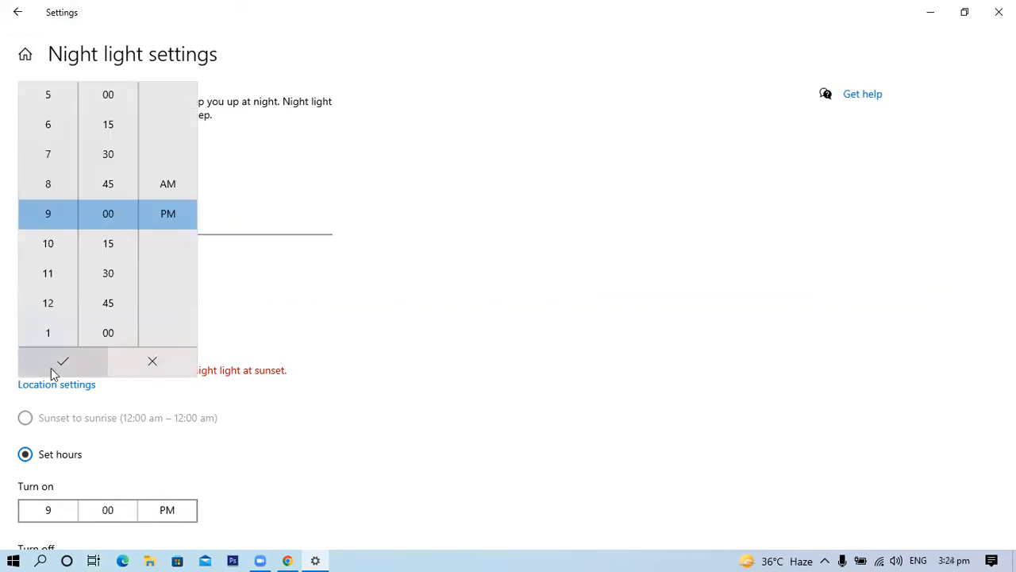
left_click(154, 370)
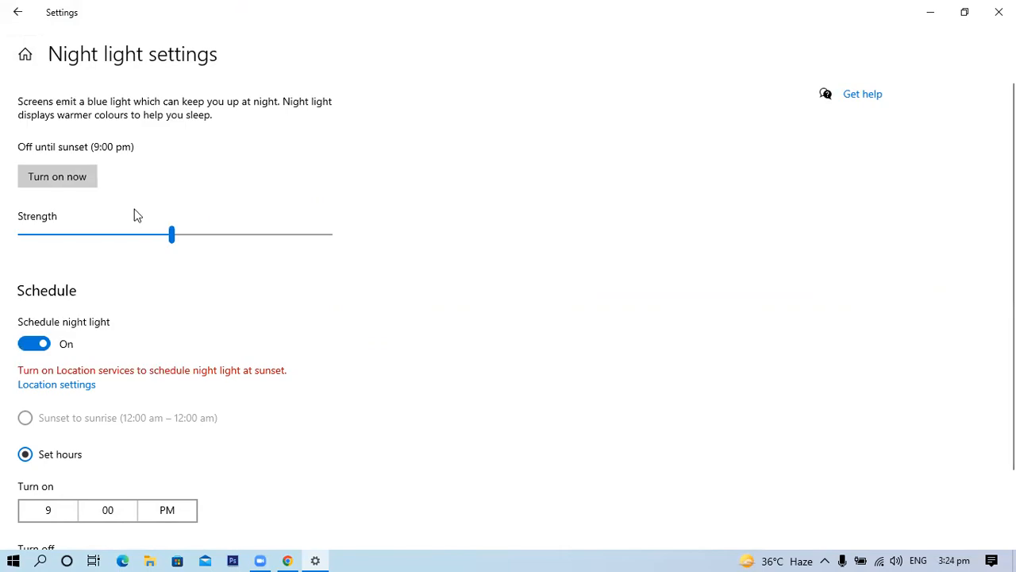
left_click(20, 22)
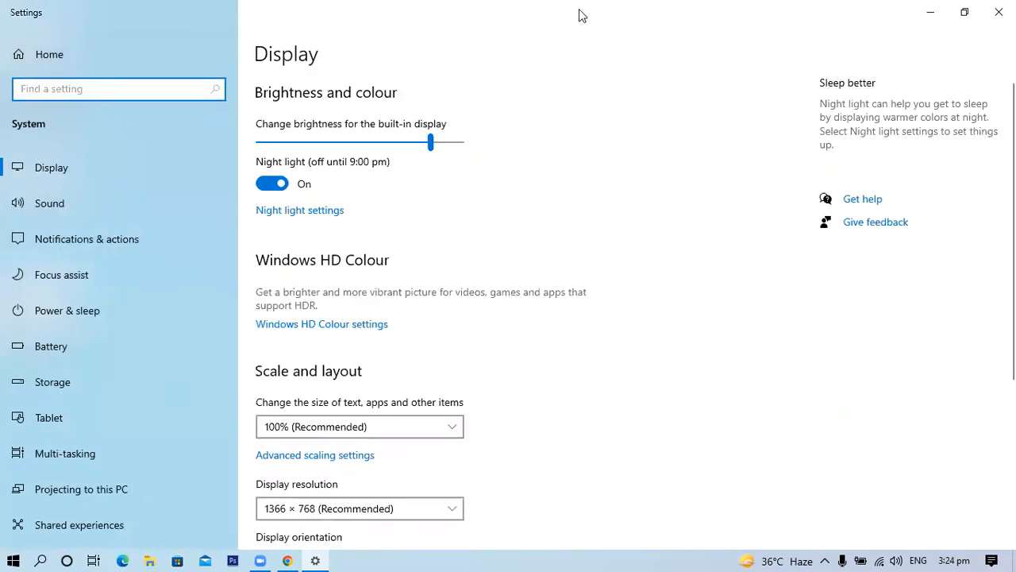
left_click(999, 12)
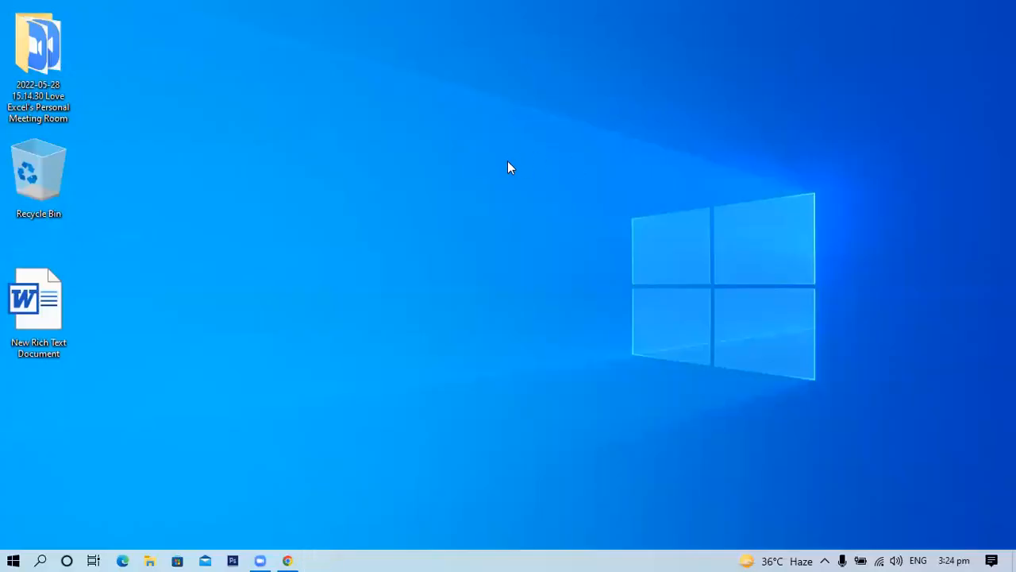
- Reopen the display settings and examine the options for text and app scaling and for display resolution
right_click(508, 162)
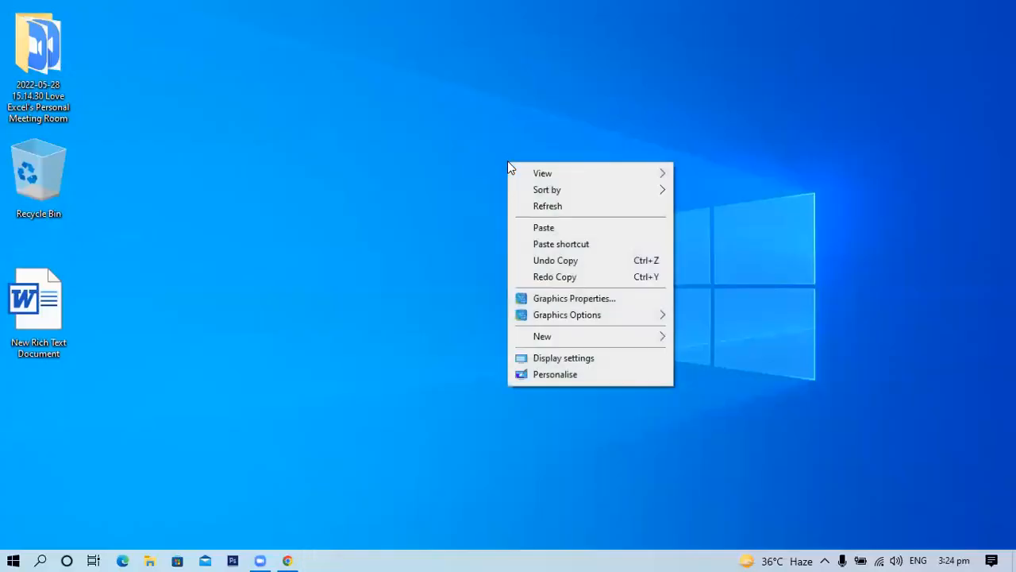
left_click(577, 361)
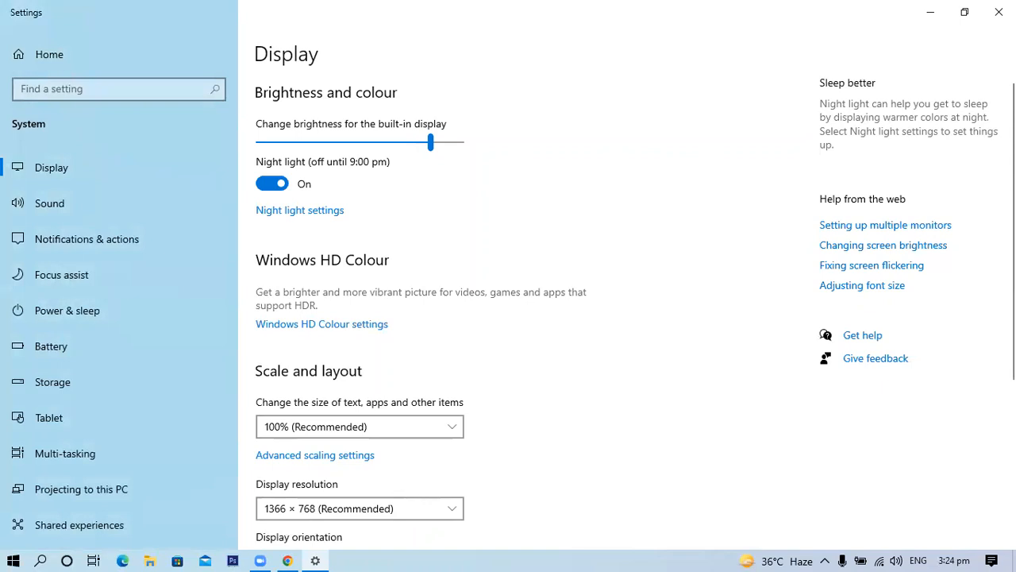
left_click_drag(1010, 244, 1011, 339)
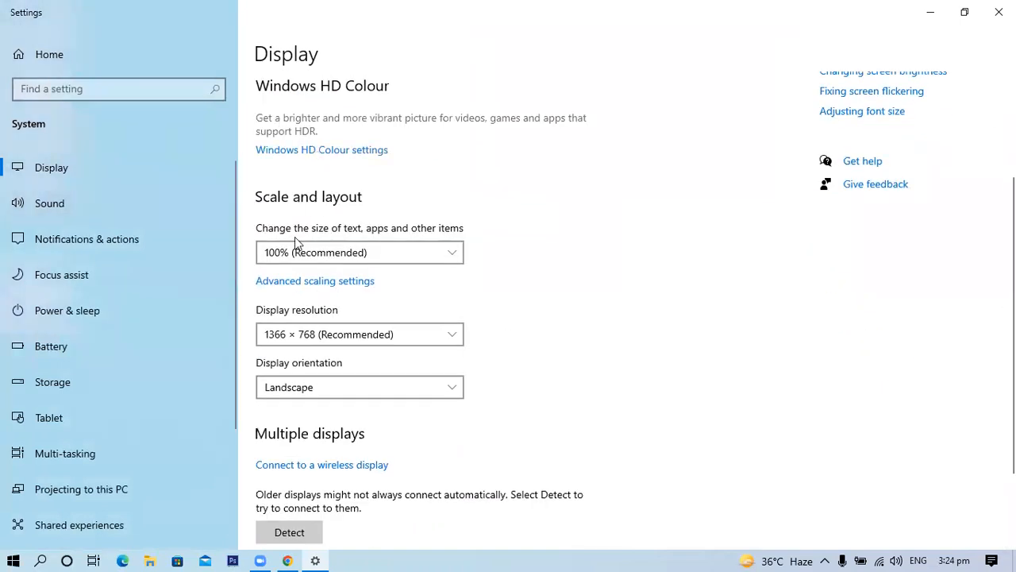
left_click(368, 255)
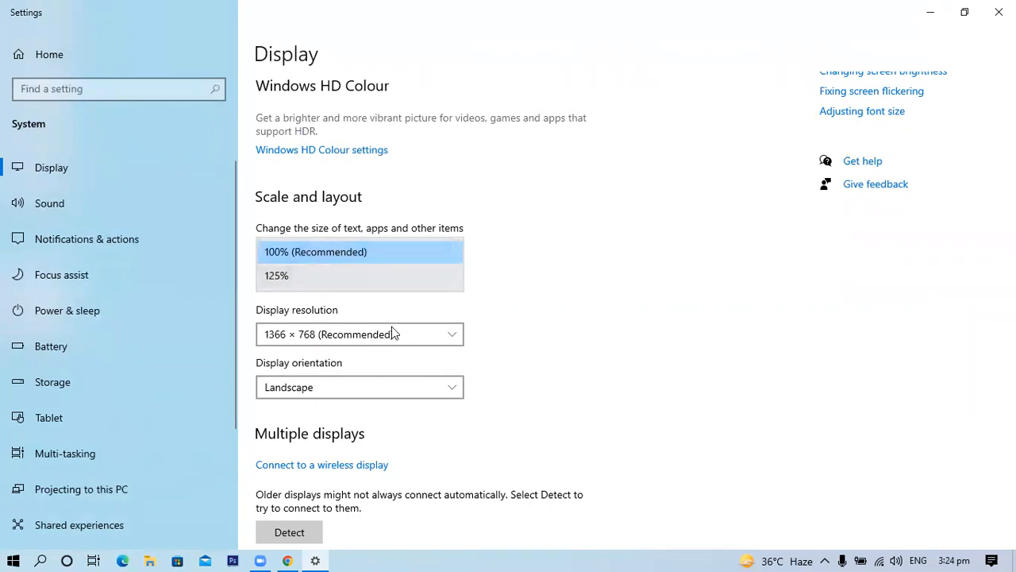
left_click(535, 325)
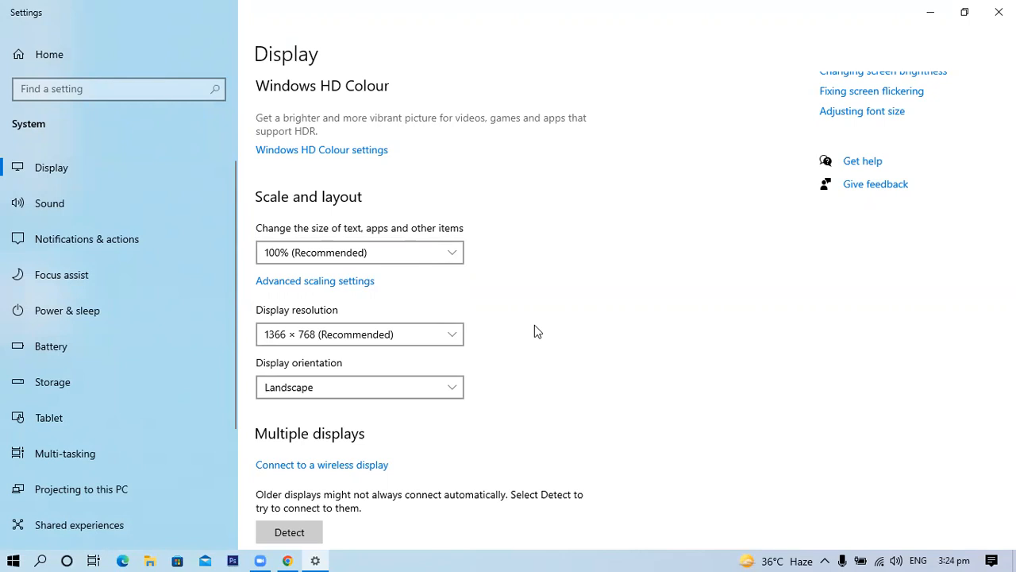
left_click(427, 334)
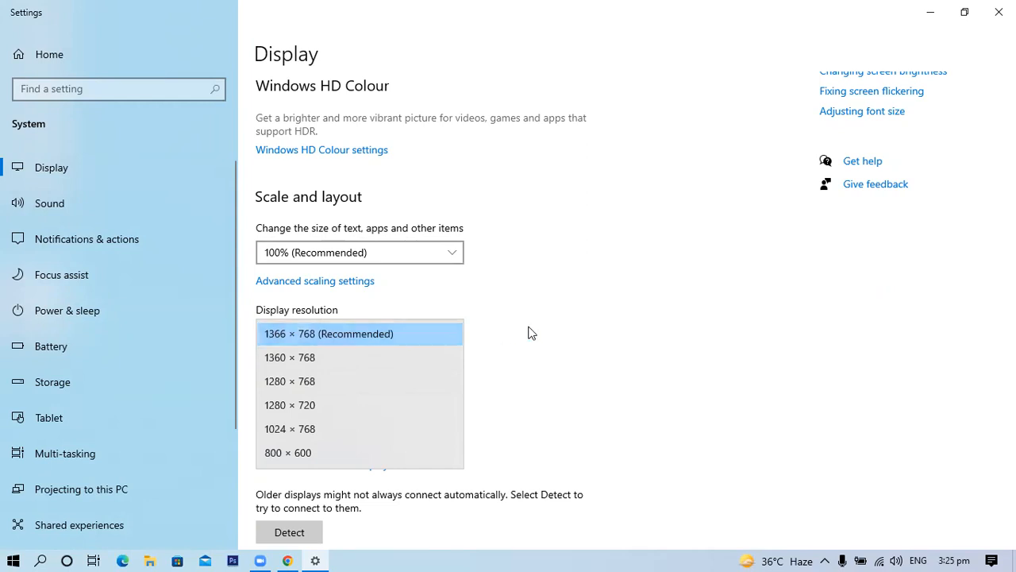
left_click(682, 308)
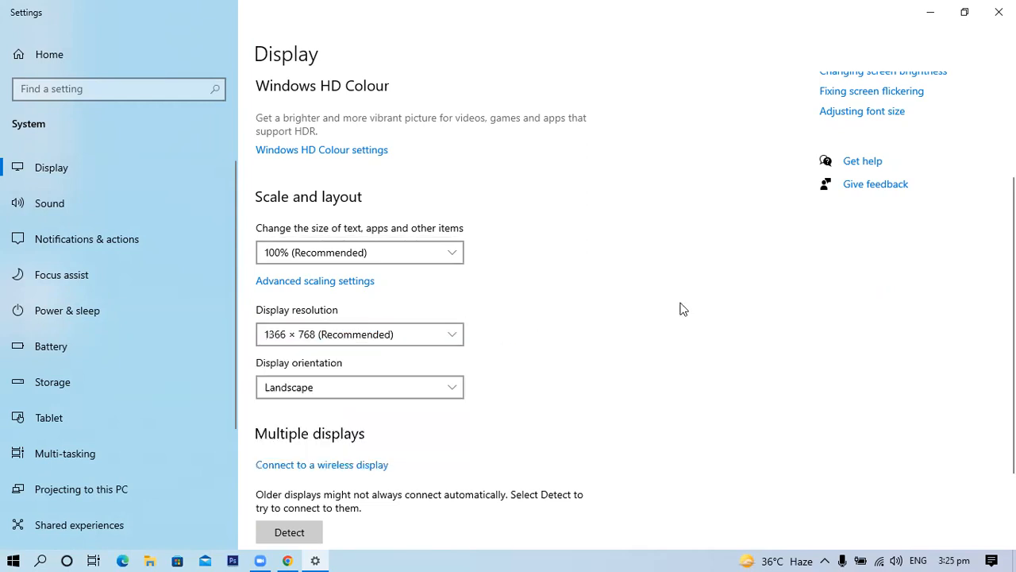
- Examine the display orientation choices and the advanced display settings page, and return to the main display page
left_click(446, 389)
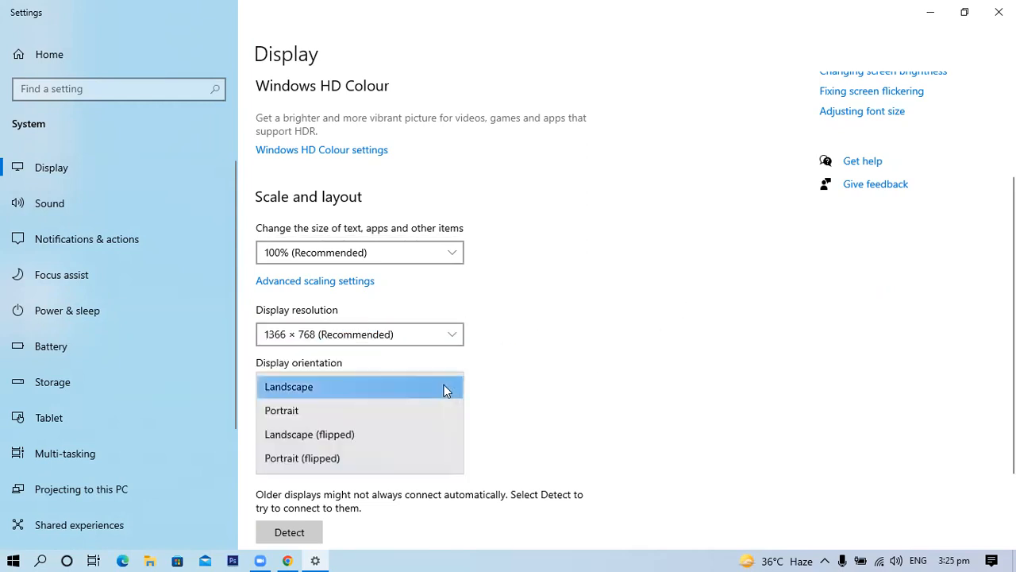
left_click(725, 410)
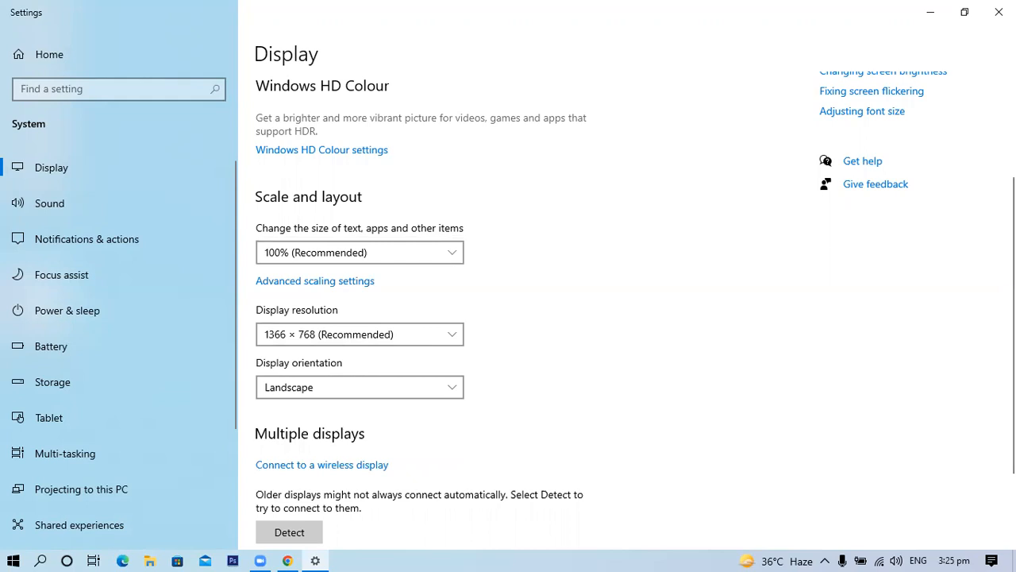
scroll(597, 290, "down", 3)
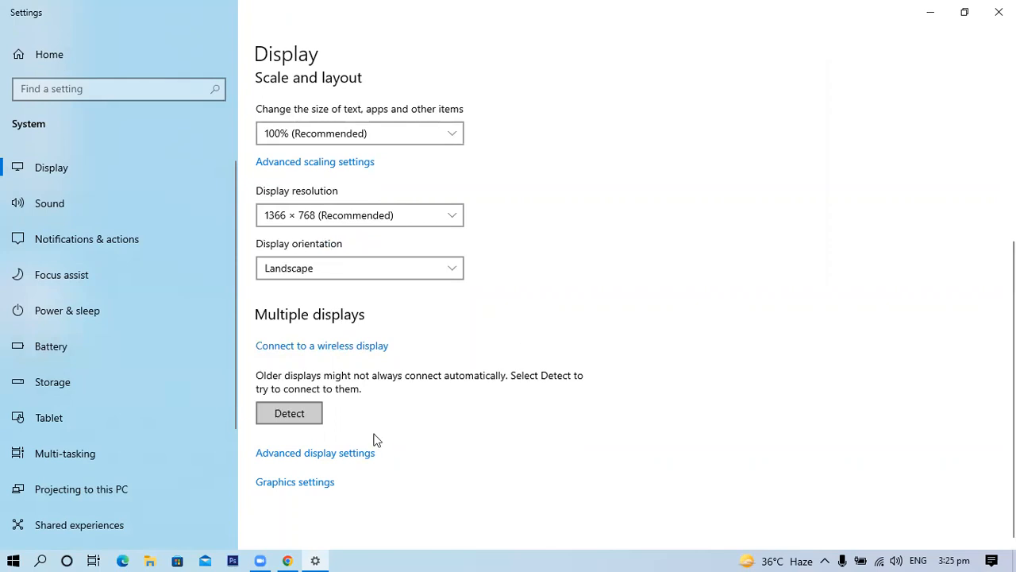
left_click(330, 459)
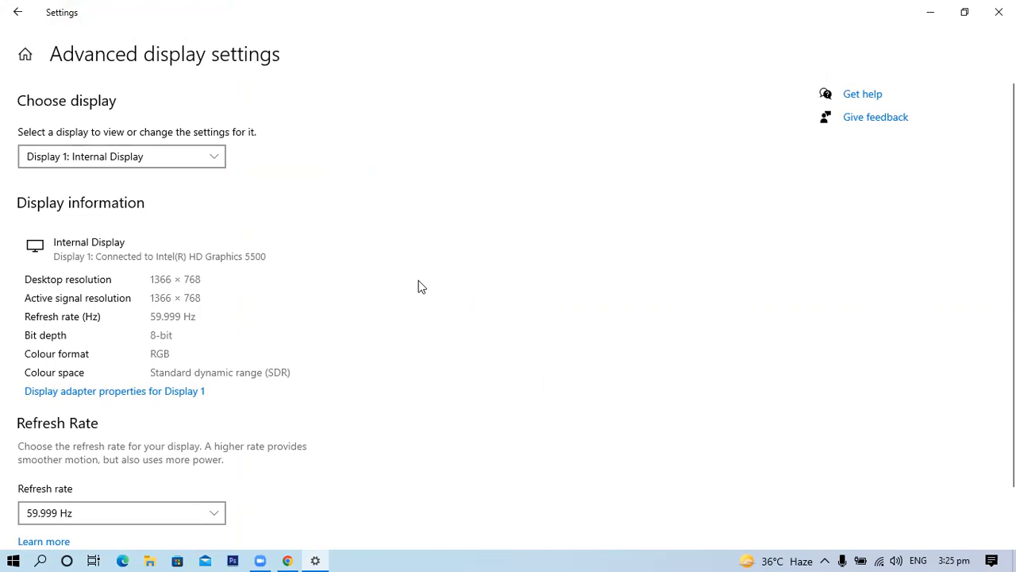
left_click(16, 14)
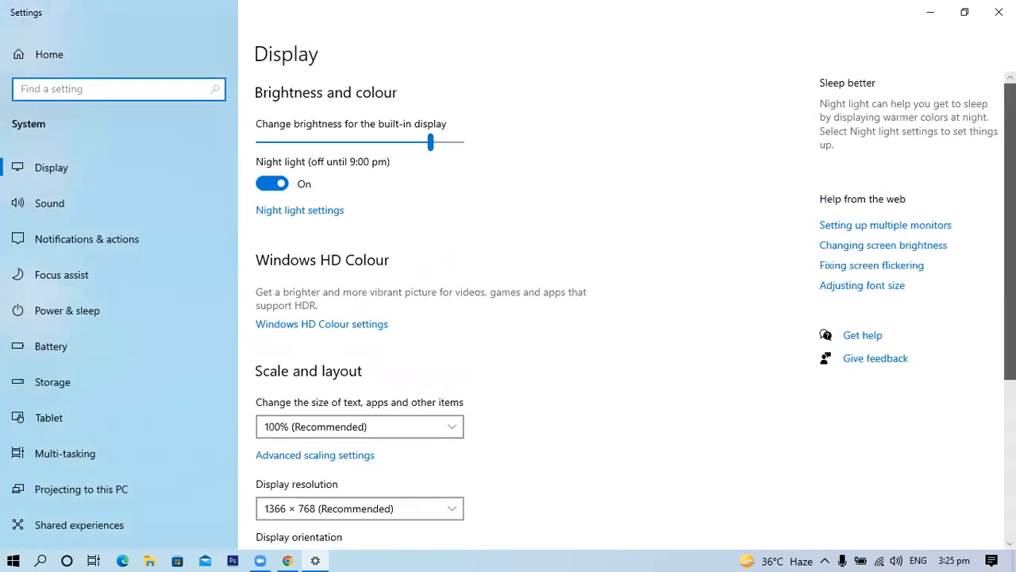
- Open the graphics settings, switch the app preference type to Microsoft Store app, browse its app choices and return to the display page
scroll(711, 423, "down", 4)
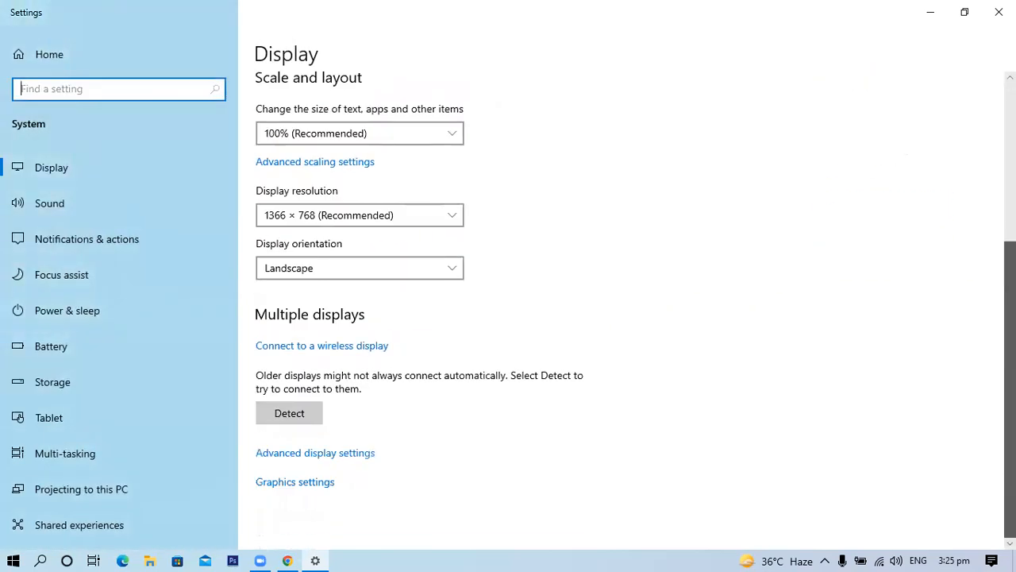
left_click(310, 481)
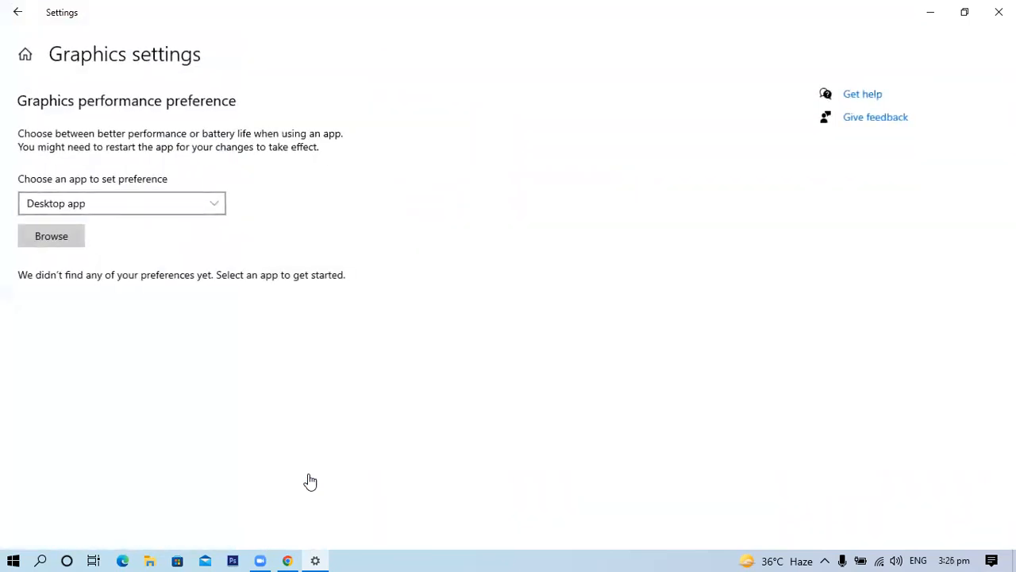
left_click(184, 213)
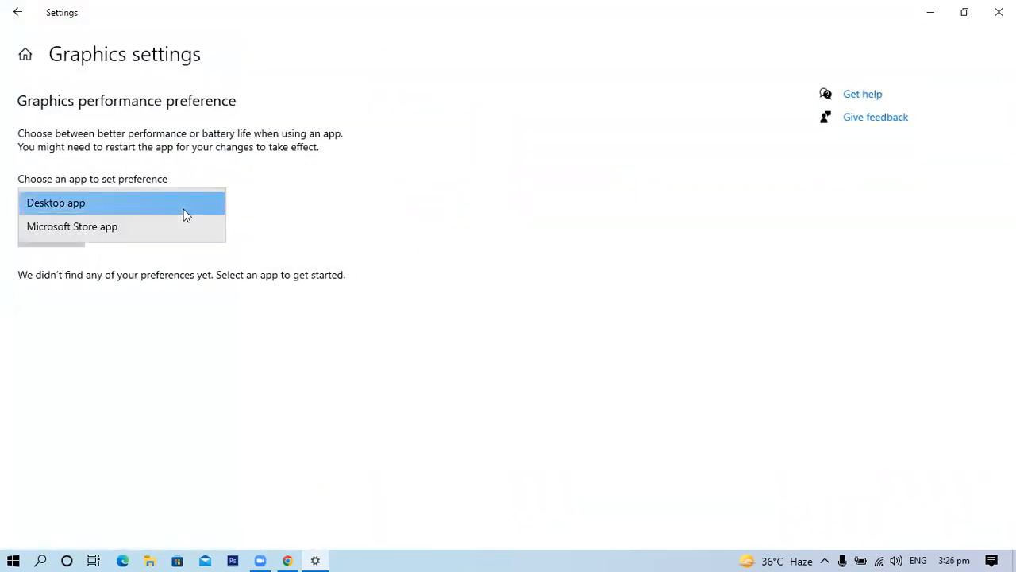
left_click(375, 197)
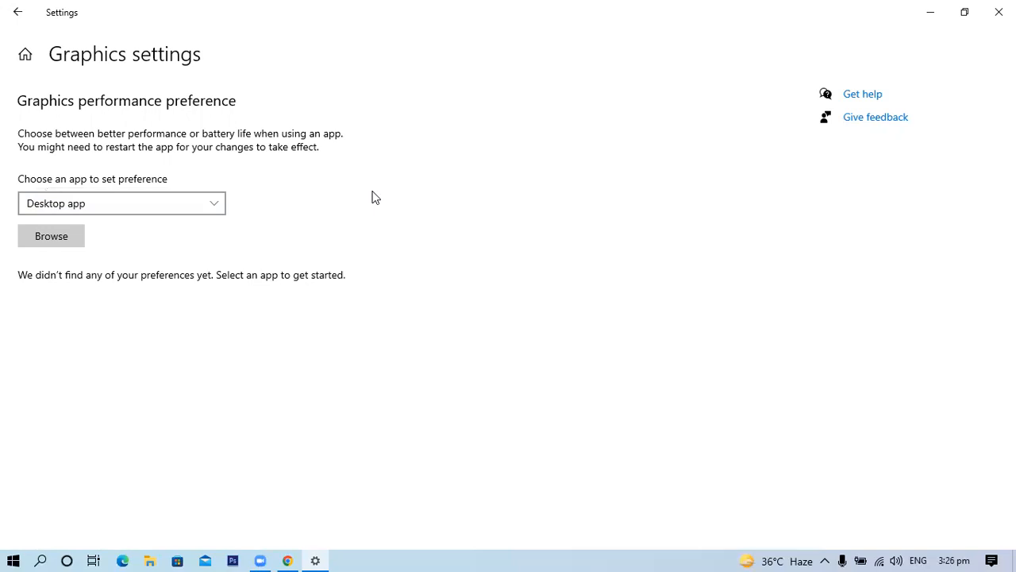
left_click(188, 208)
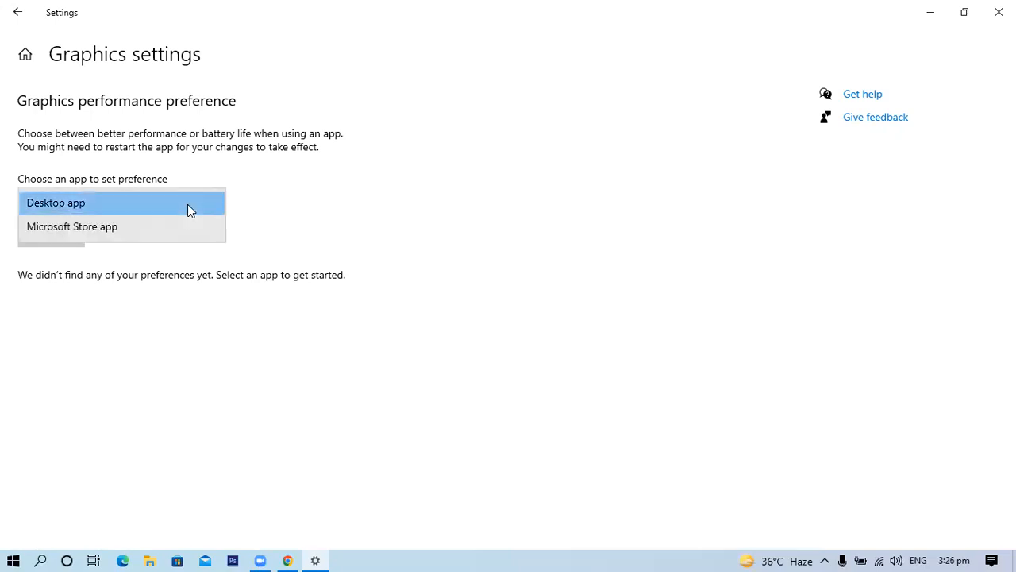
left_click(129, 231)
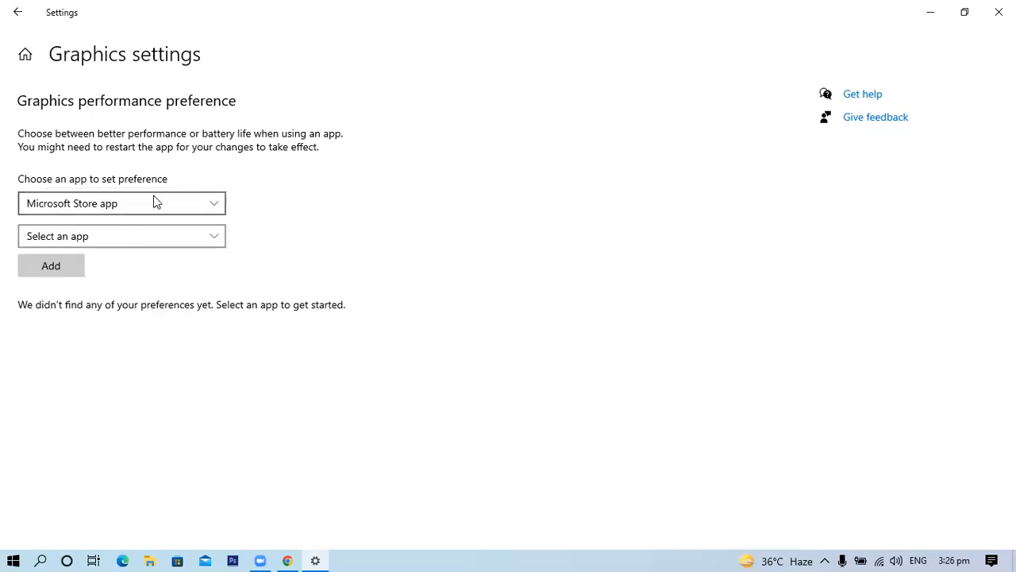
left_click(105, 235)
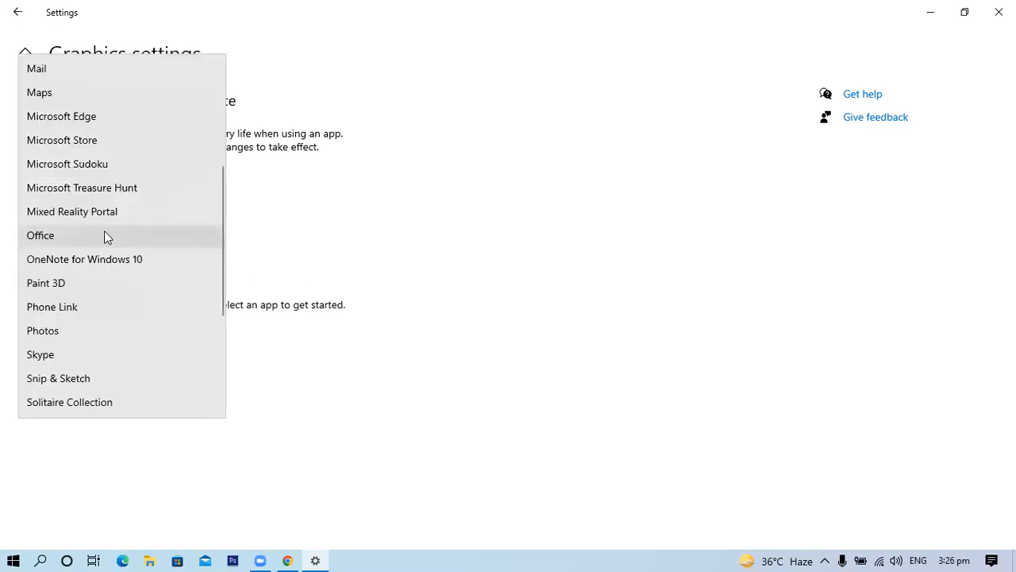
left_click(388, 206)
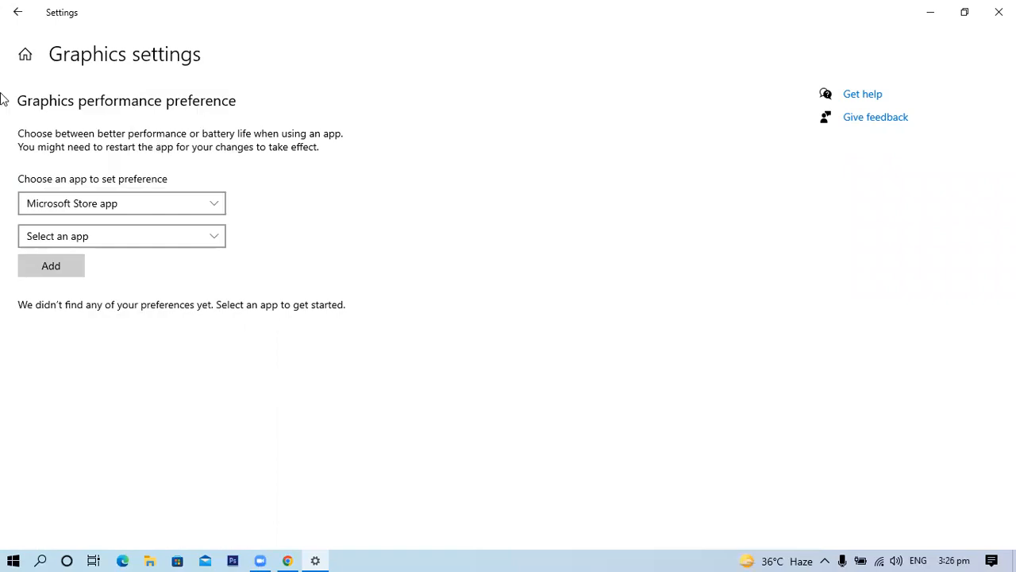
left_click(10, 19)
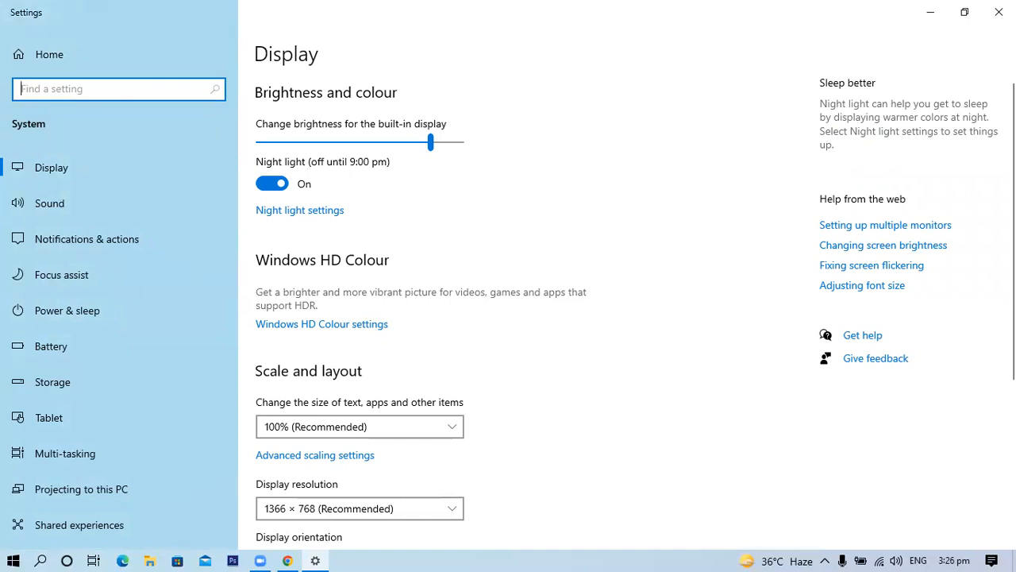
- Close the display settings and permanently delete the New Rich Text Document from the desktop
scroll(627, 317, "down", 4)
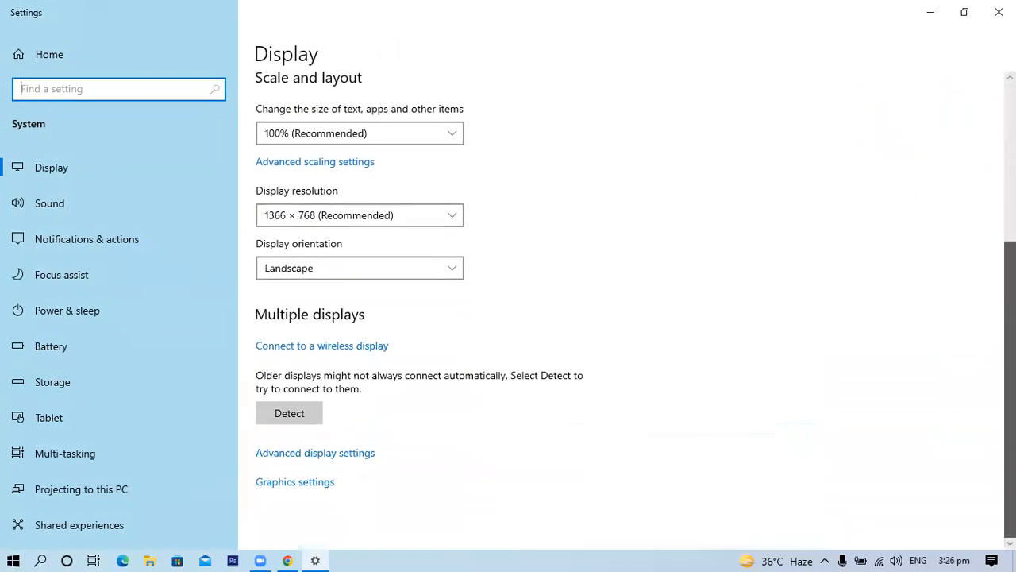
scroll(627, 318, "up", 4)
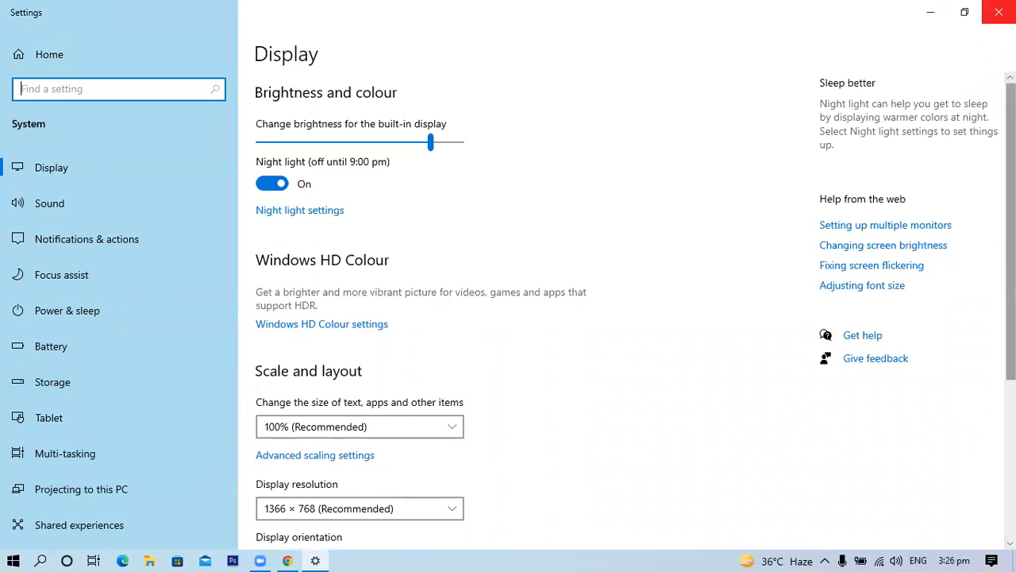
left_click(999, 11)
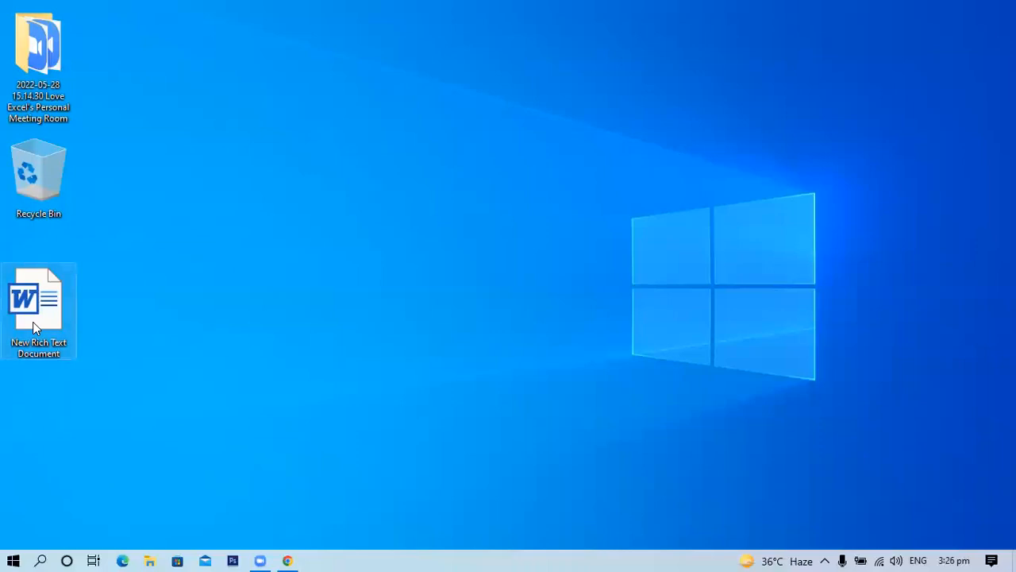
key("shift+Delete")
key("Return")
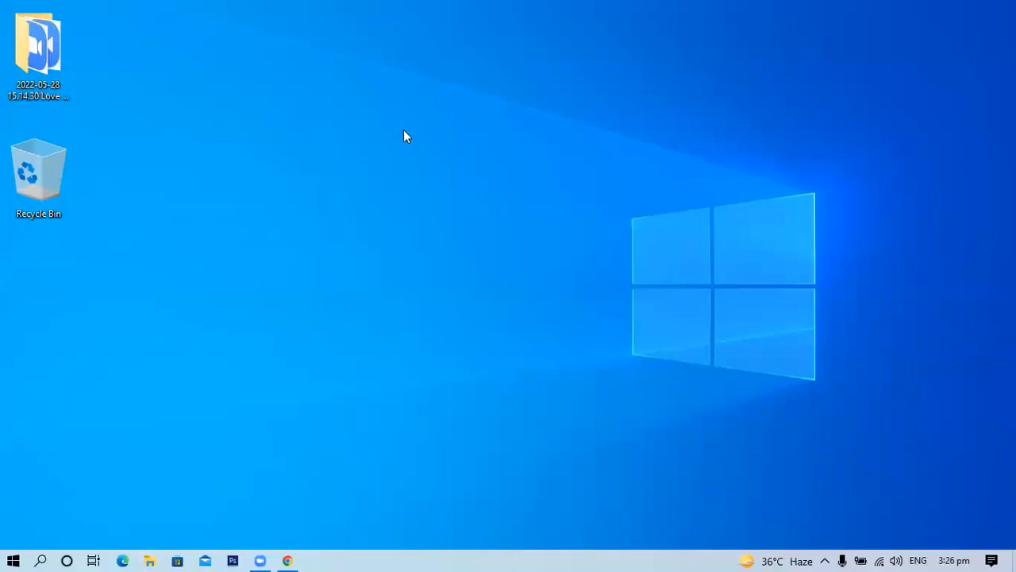
- In the desktop personalisation settings, try the beach picture as the background, view it on the desktop, and restore the blue Windows picture
right_click(426, 89)
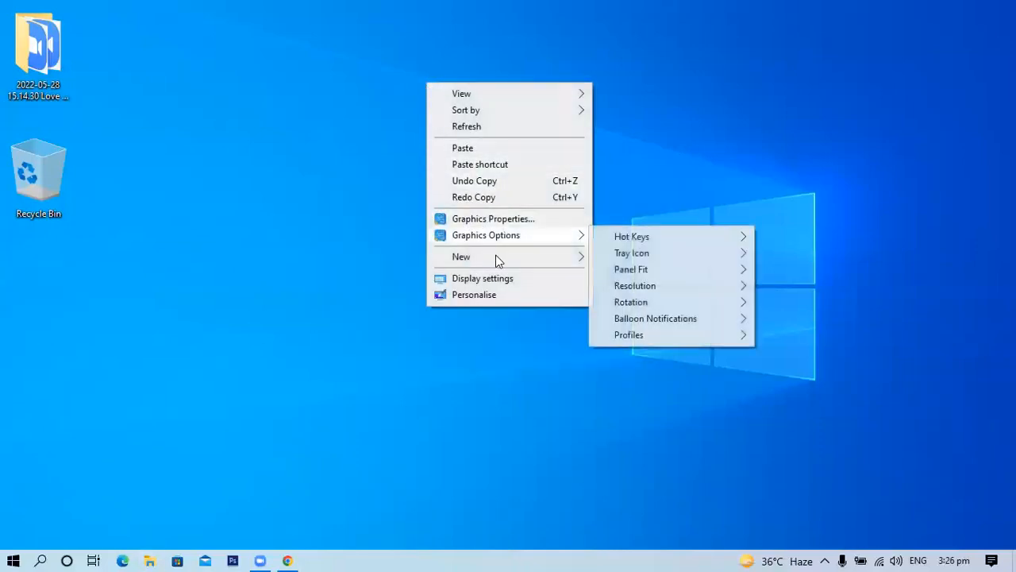
left_click(493, 299)
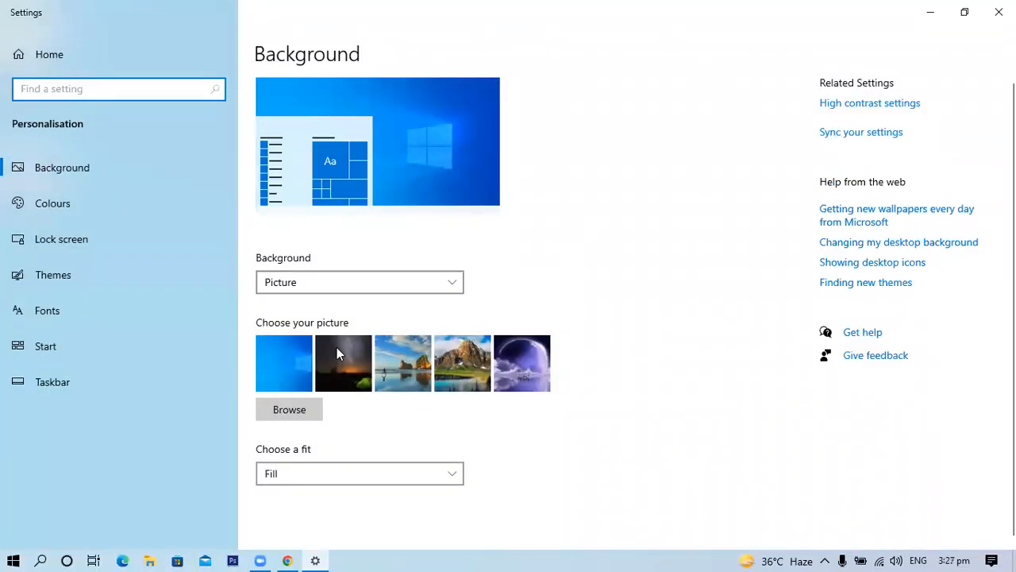
left_click(404, 374)
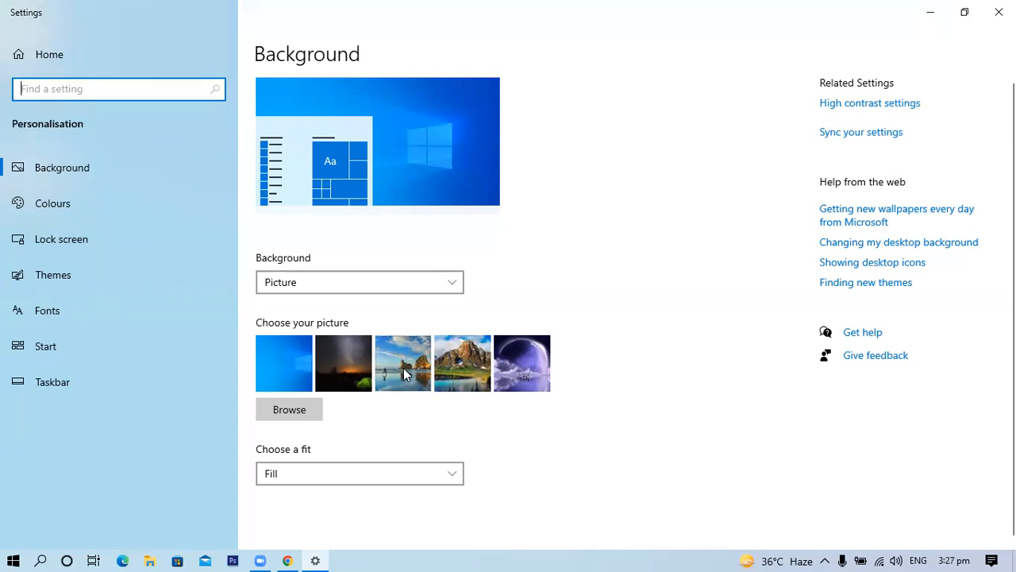
left_click(933, 18)
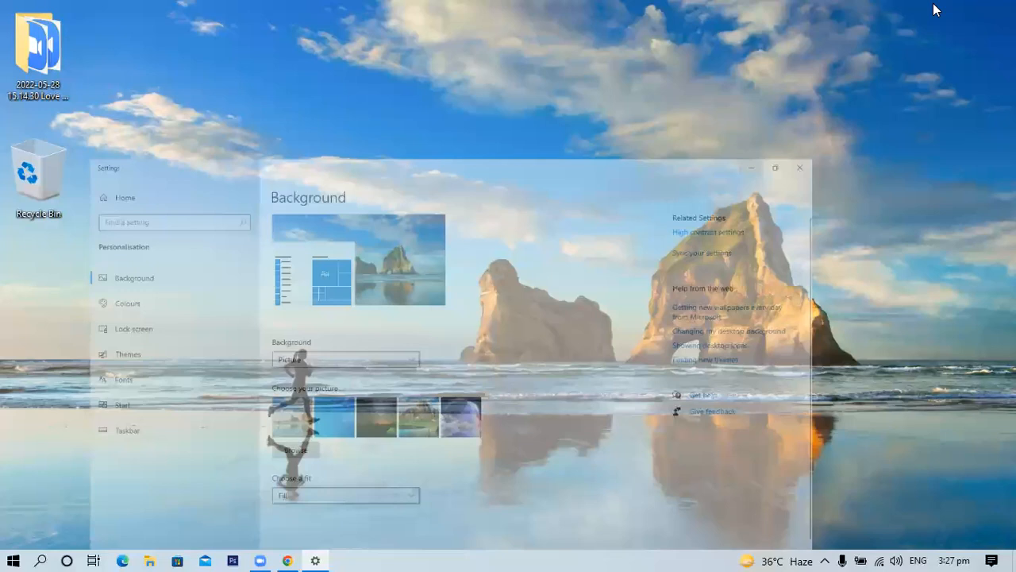
left_click(322, 558)
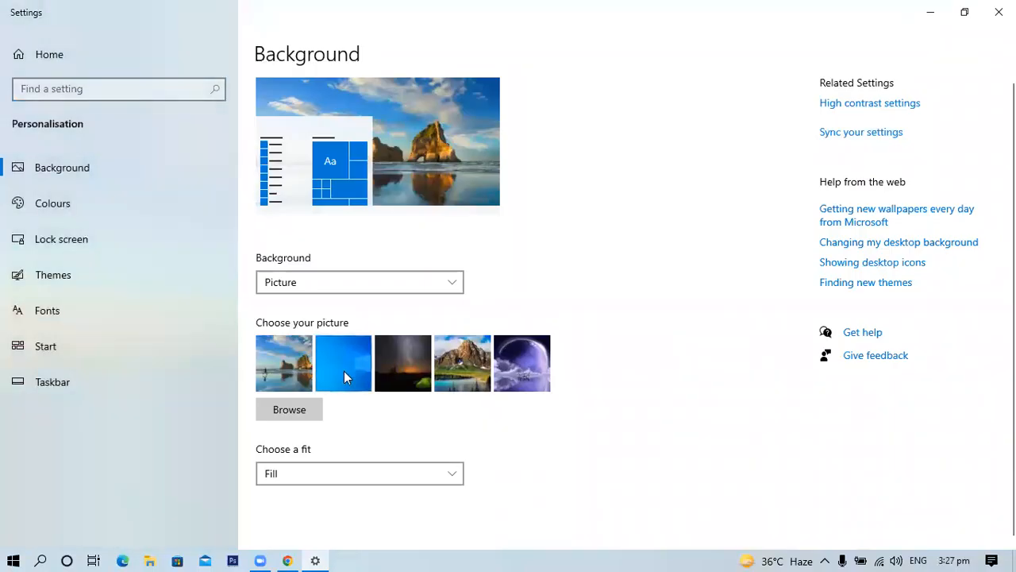
left_click(344, 371)
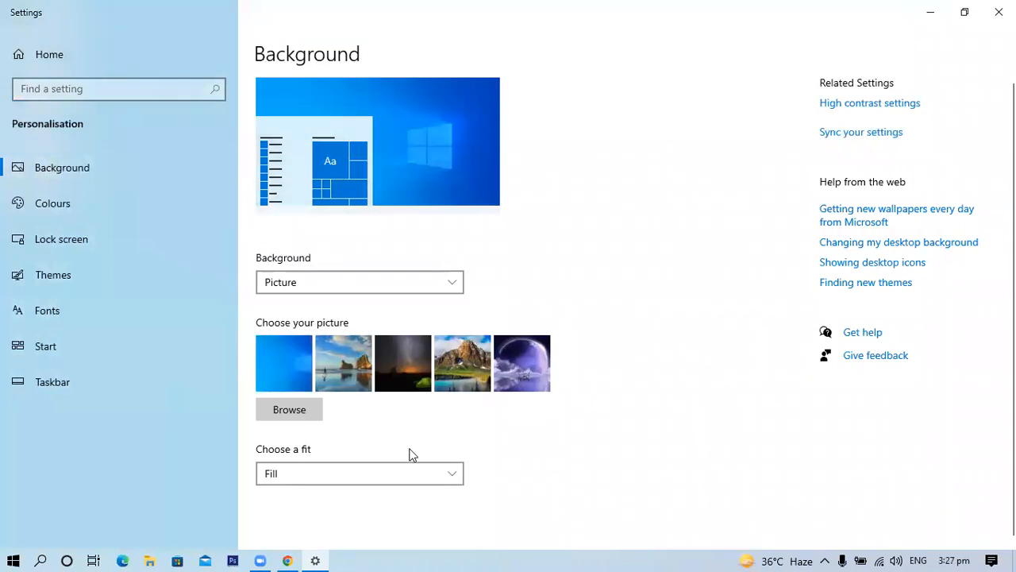
- Try the Fit, Stretch and Tile options in turn for how the background picture fits the screen
left_click(406, 474)
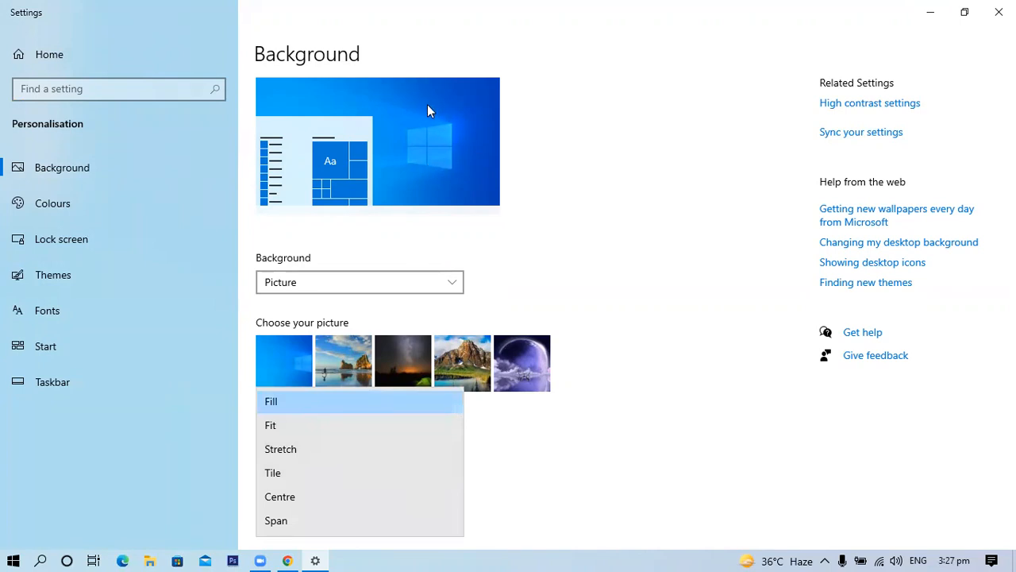
left_click(281, 429)
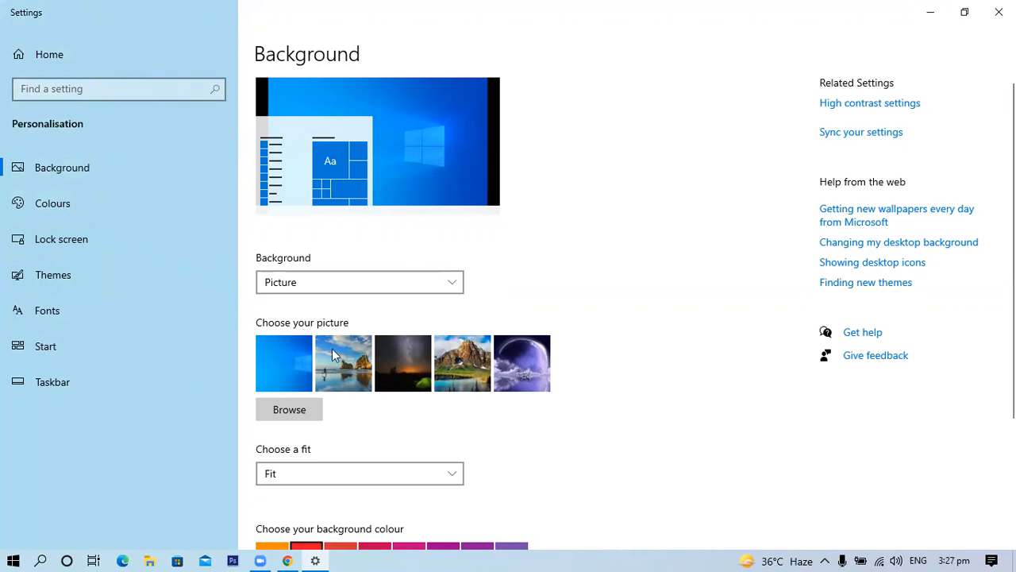
left_click(378, 473)
left_click(339, 455)
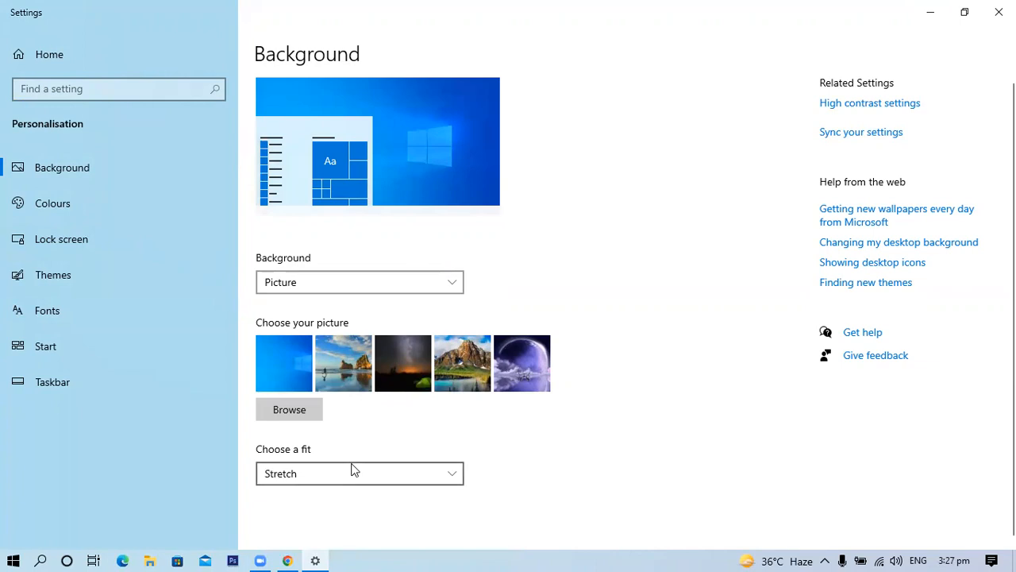
left_click(354, 472)
left_click(313, 474)
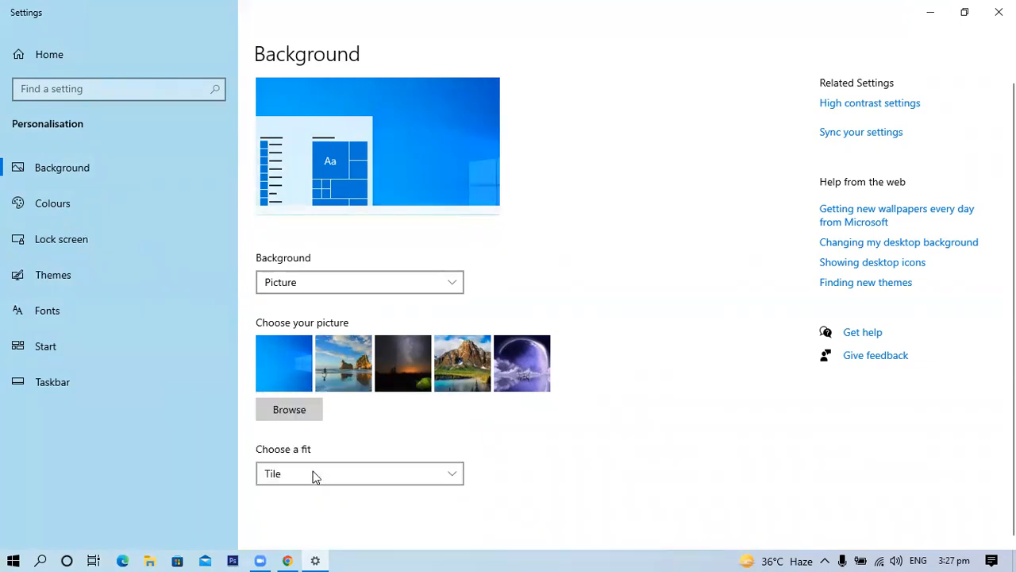
- Try the Centre and Span fits for the background picture and set the fit back to Fill
left_click(342, 473)
key("Down")
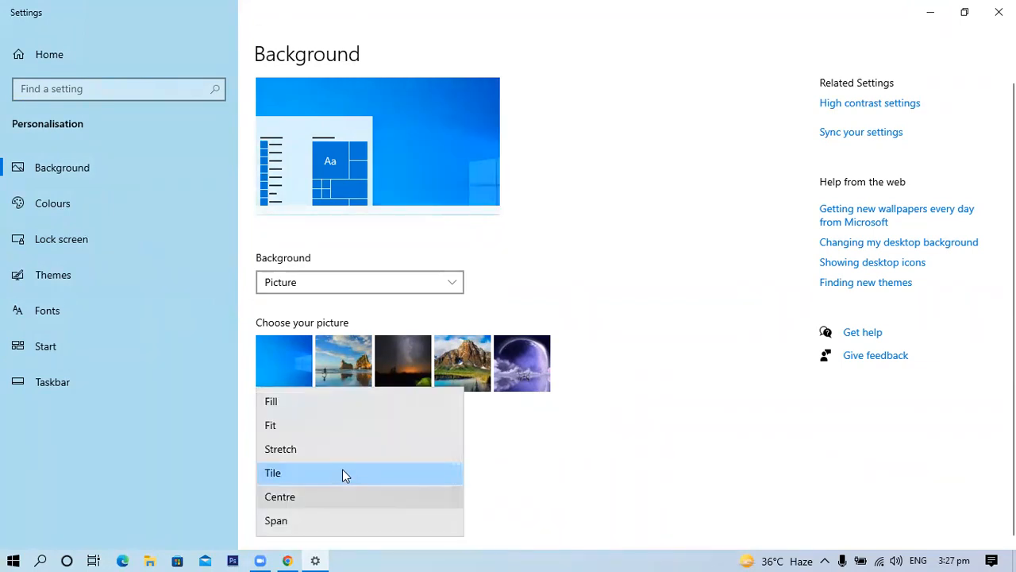
key("Return")
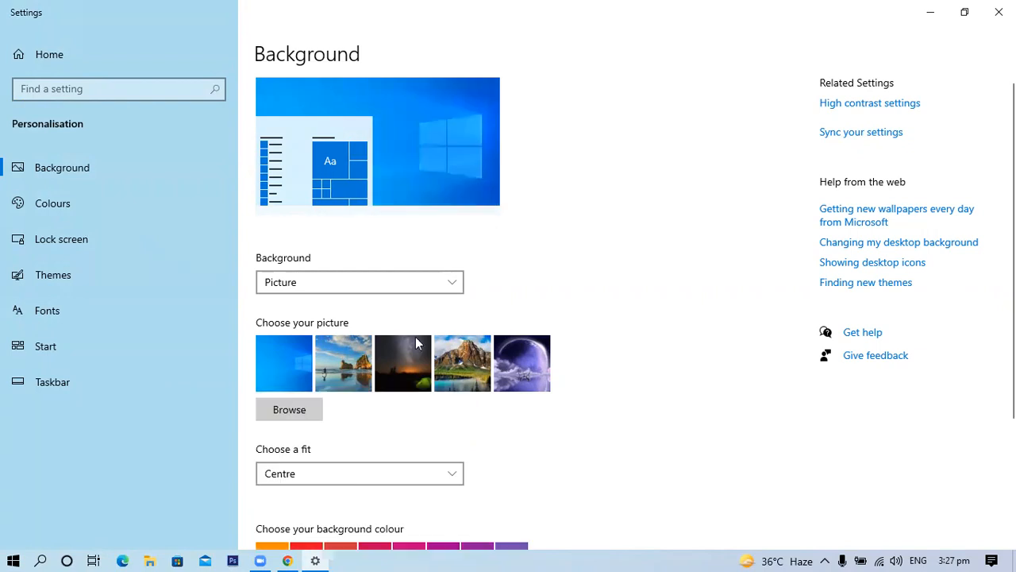
left_click(393, 469)
key("Down")
key("Return")
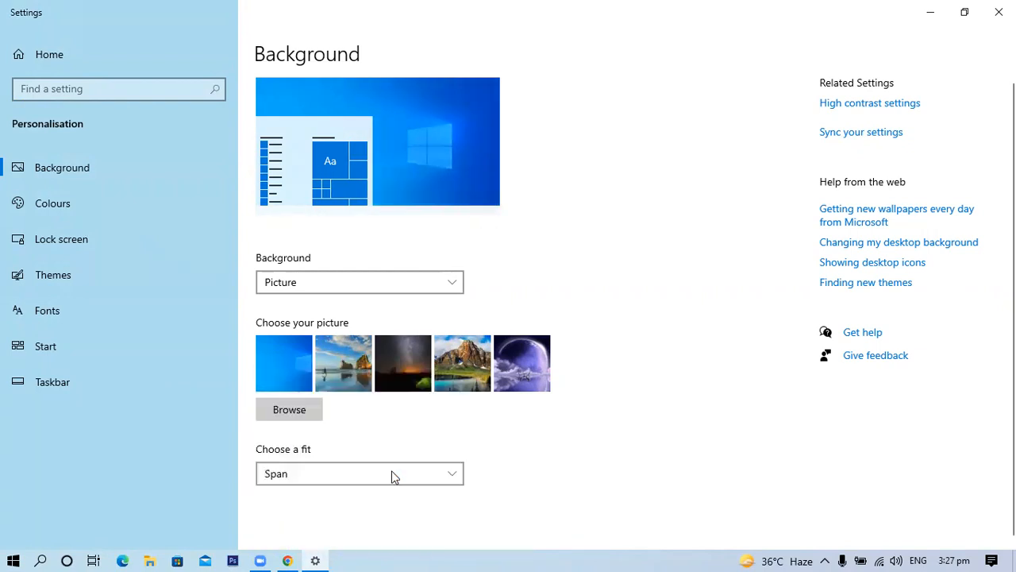
left_click(359, 475)
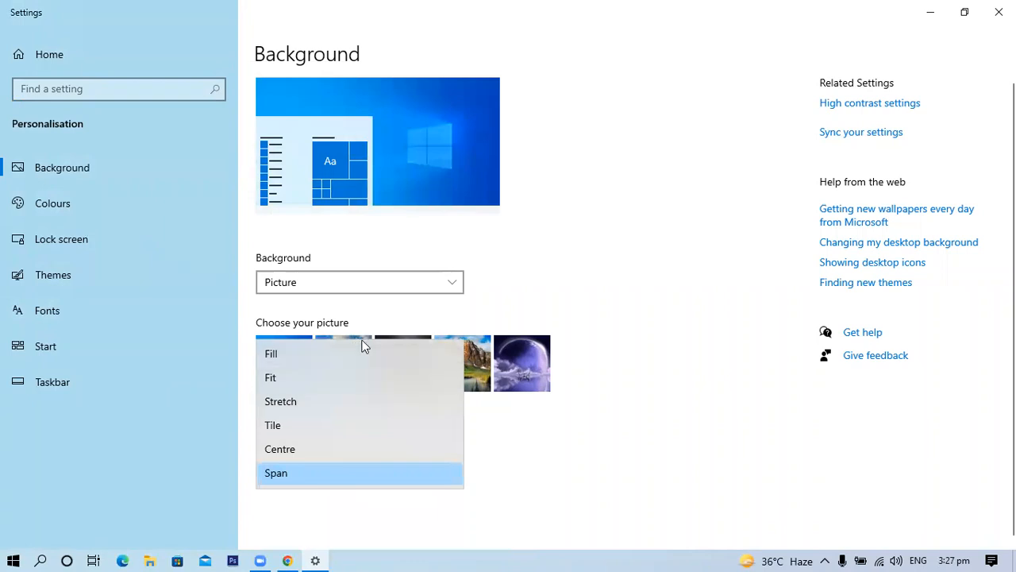
left_click(362, 356)
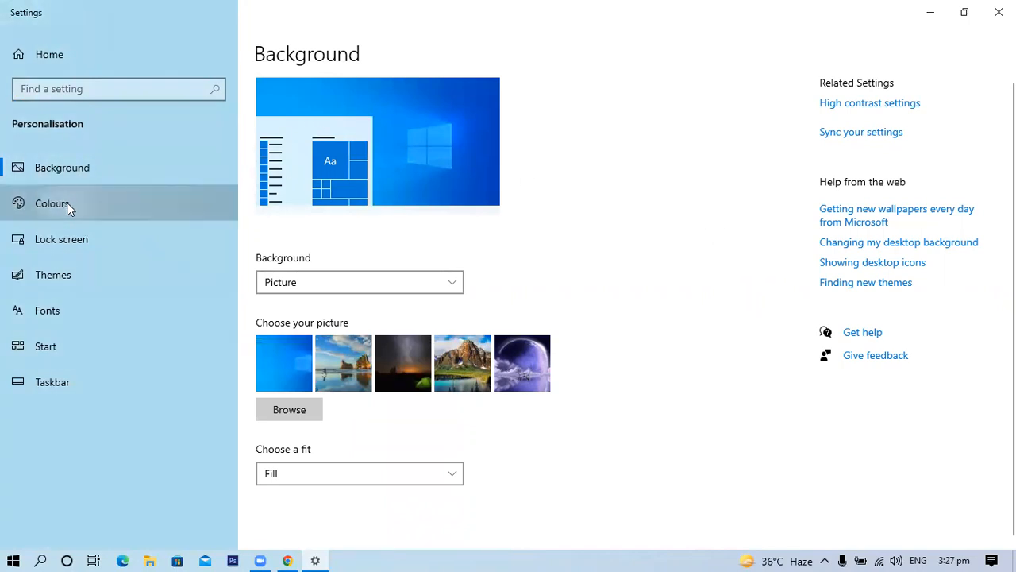
- Open the Colours personalisation page and view the colour mode choices, keeping Light
left_click(150, 209)
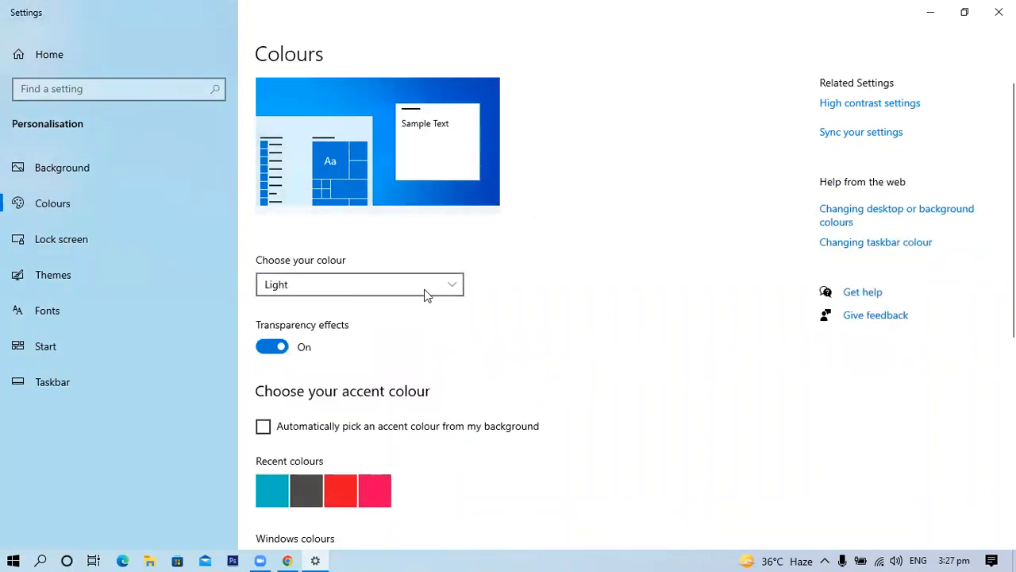
left_click(445, 292)
left_click(445, 290)
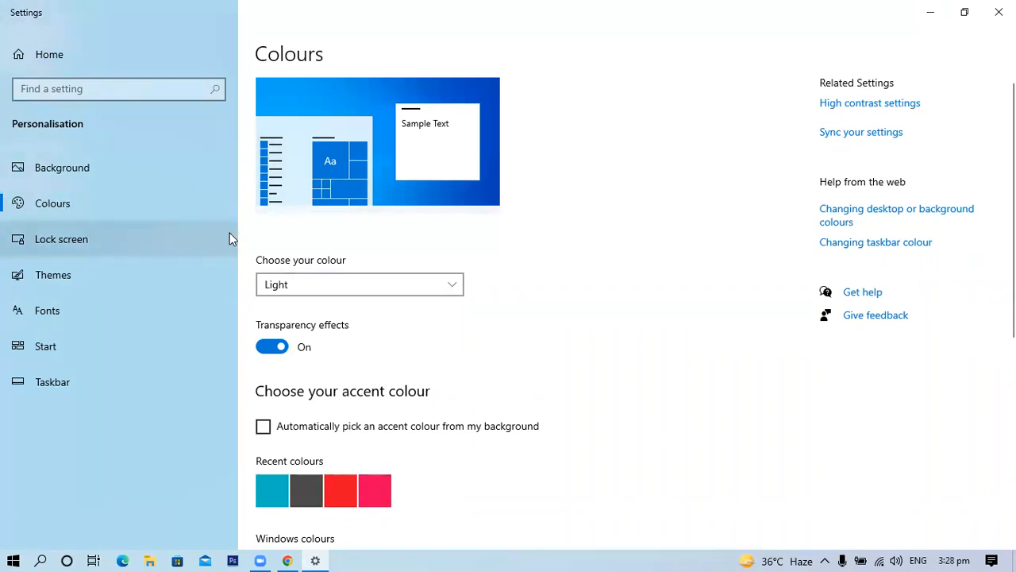
- On the Lock screen personalisation page, try the Slideshow background with its Pictures album and restore Windows spotlight
left_click(116, 238)
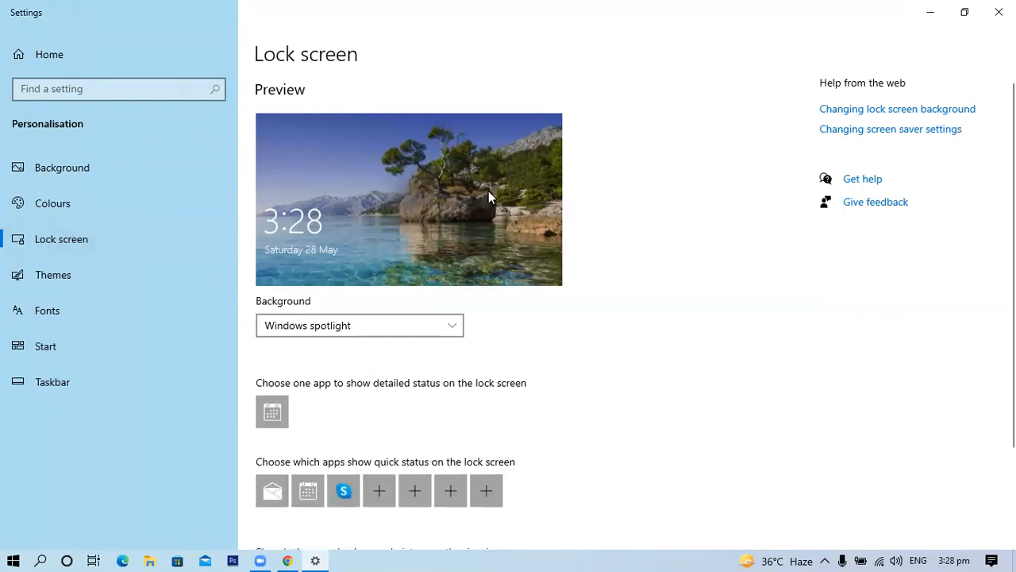
left_click(398, 325)
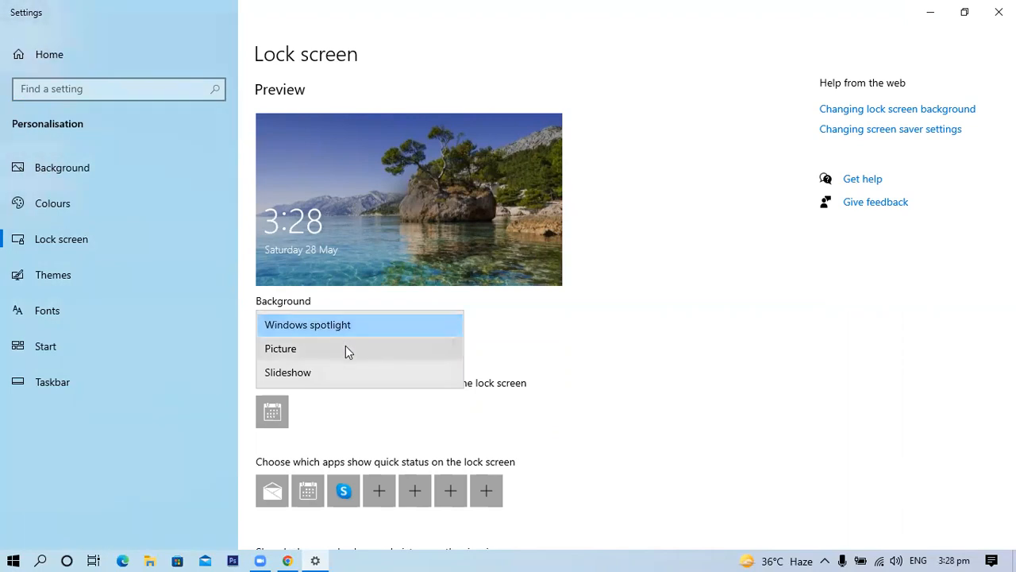
left_click(320, 375)
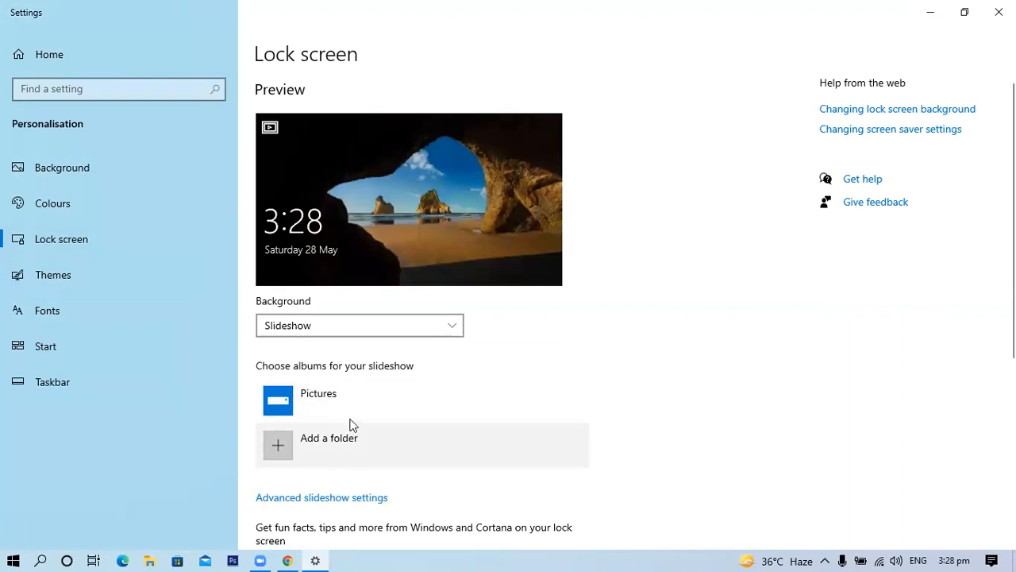
left_click(329, 395)
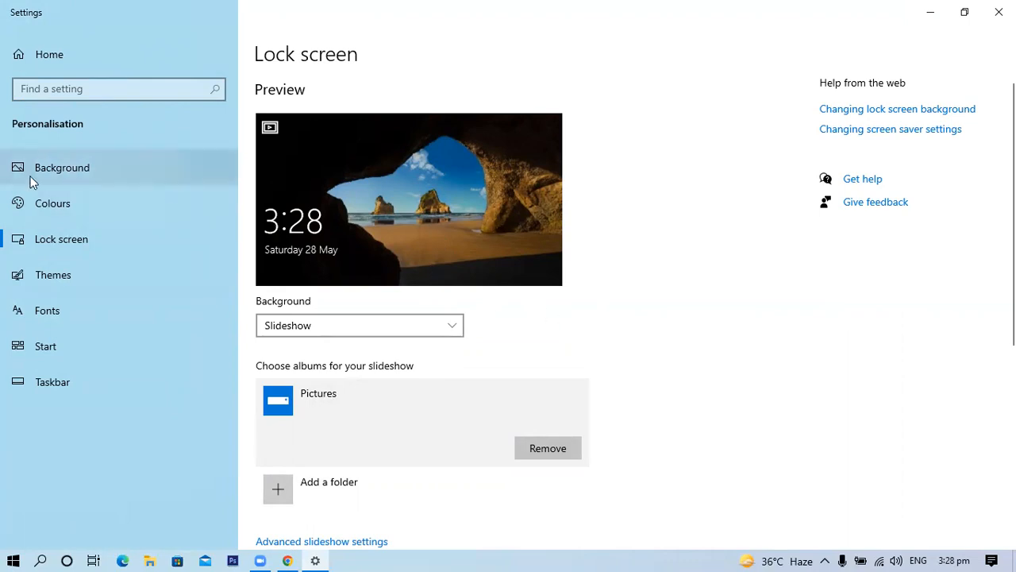
left_click(443, 336)
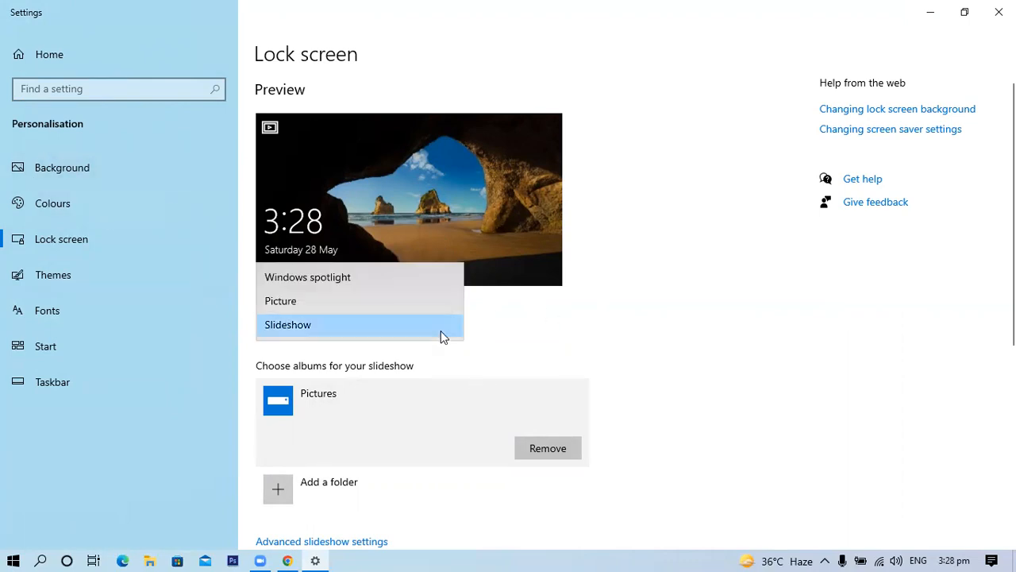
left_click(380, 275)
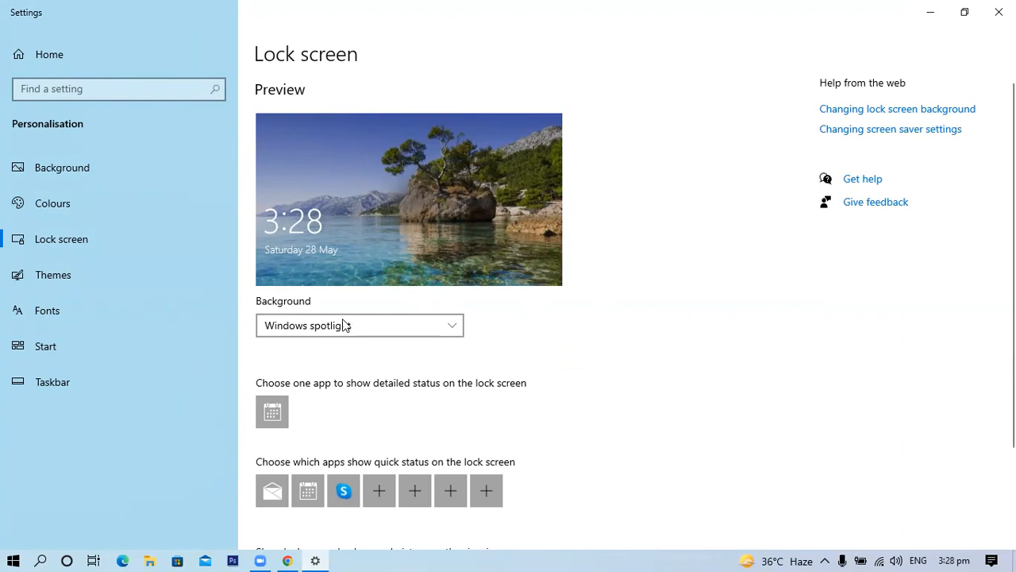
- View the app choices for the lock screen's detailed status, keeping Calendar, and look through the available themes on the Themes page
left_click(273, 413)
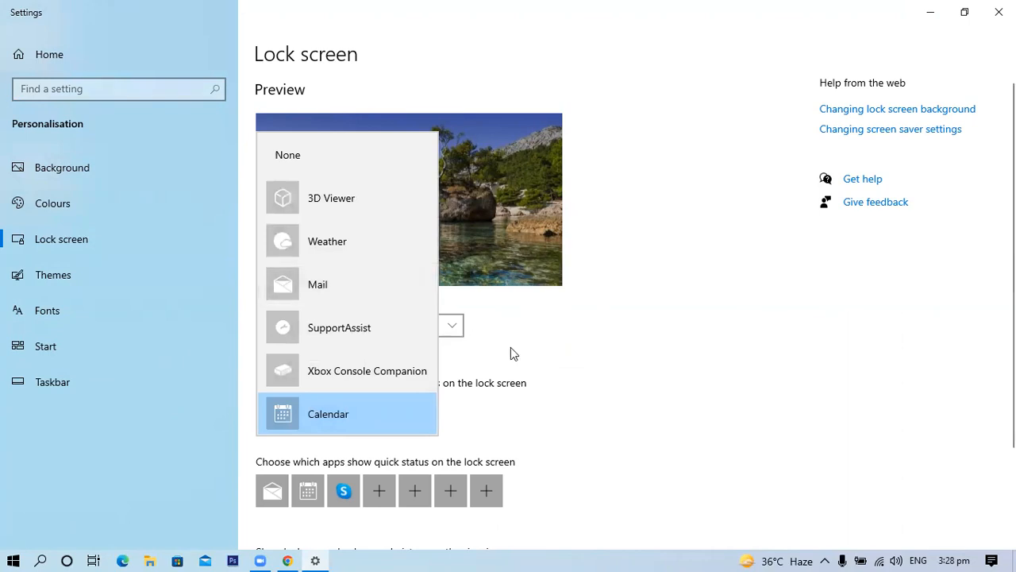
left_click(604, 360)
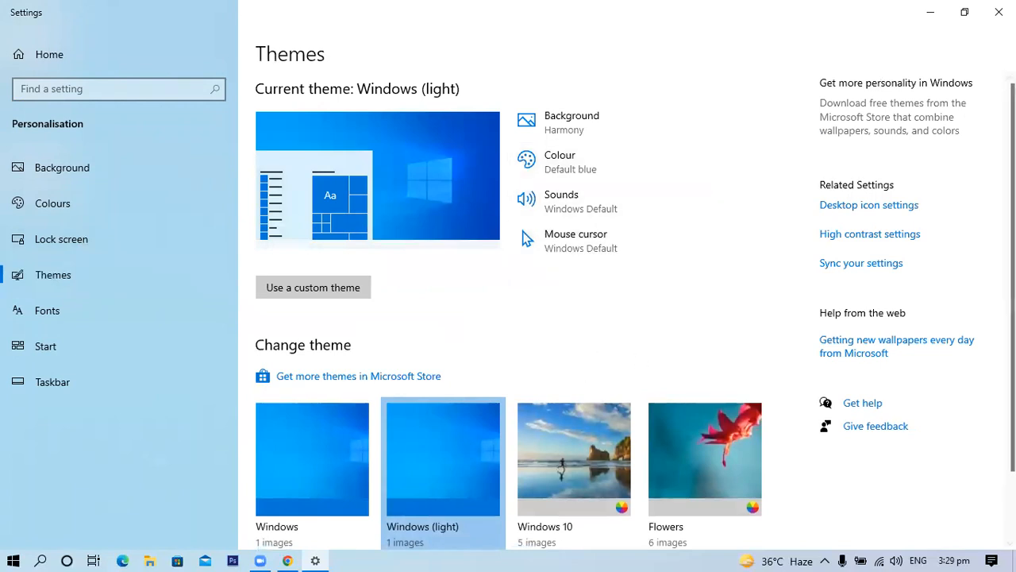
scroll(735, 316, "down", 2)
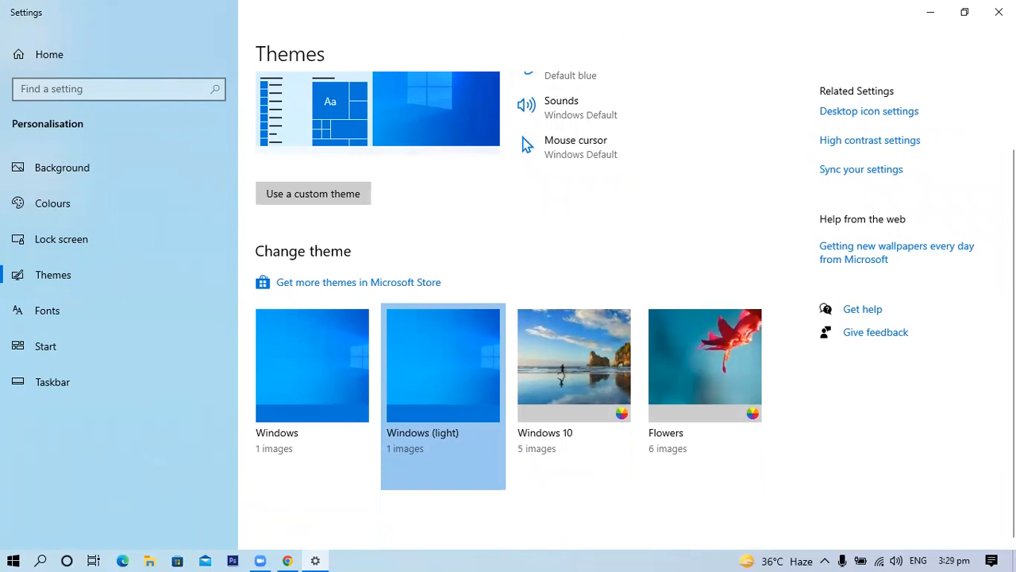
scroll(938, 296, "up", 2)
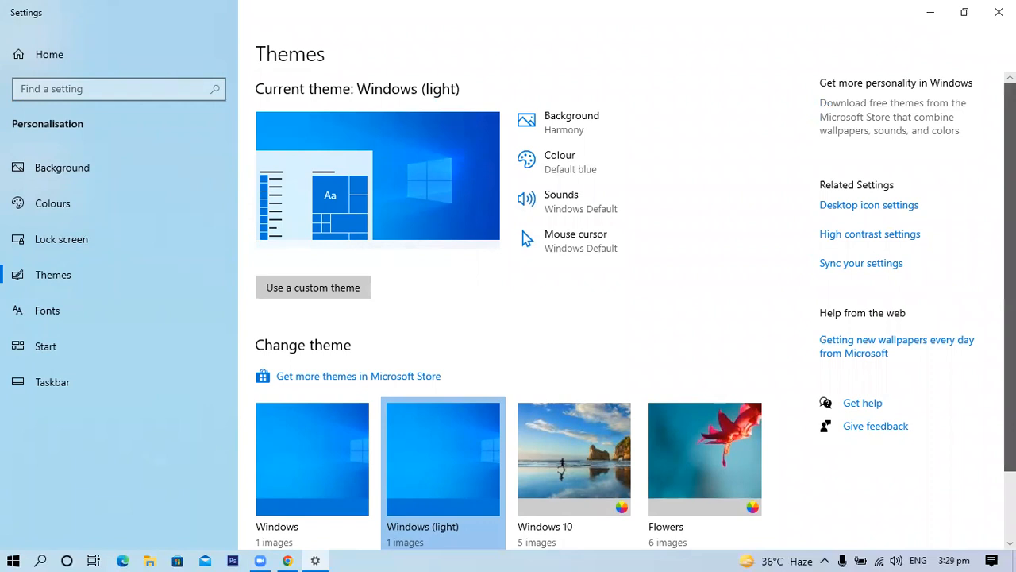
scroll(620, 317, "down", 2)
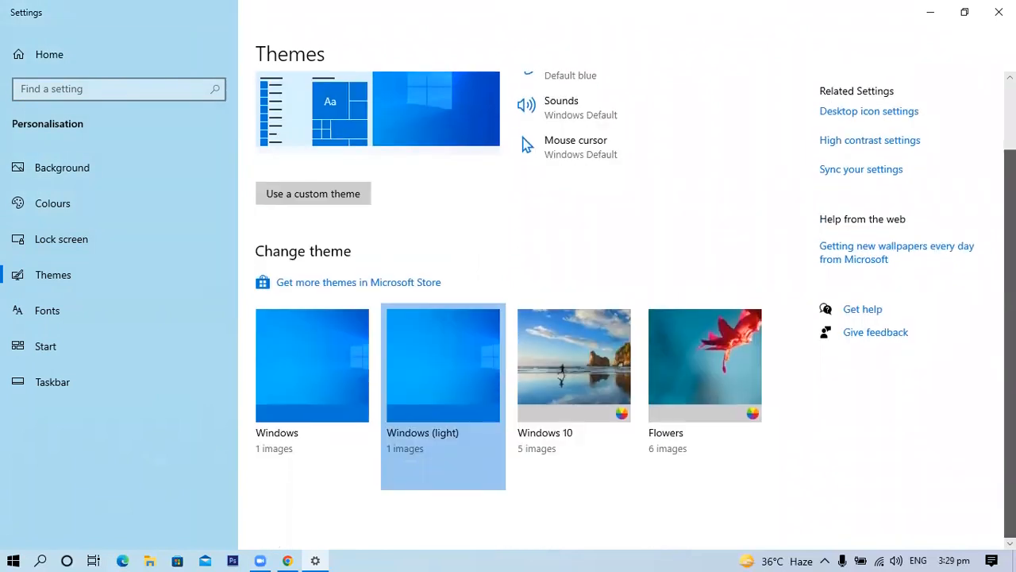
scroll(635, 302, "up", 2)
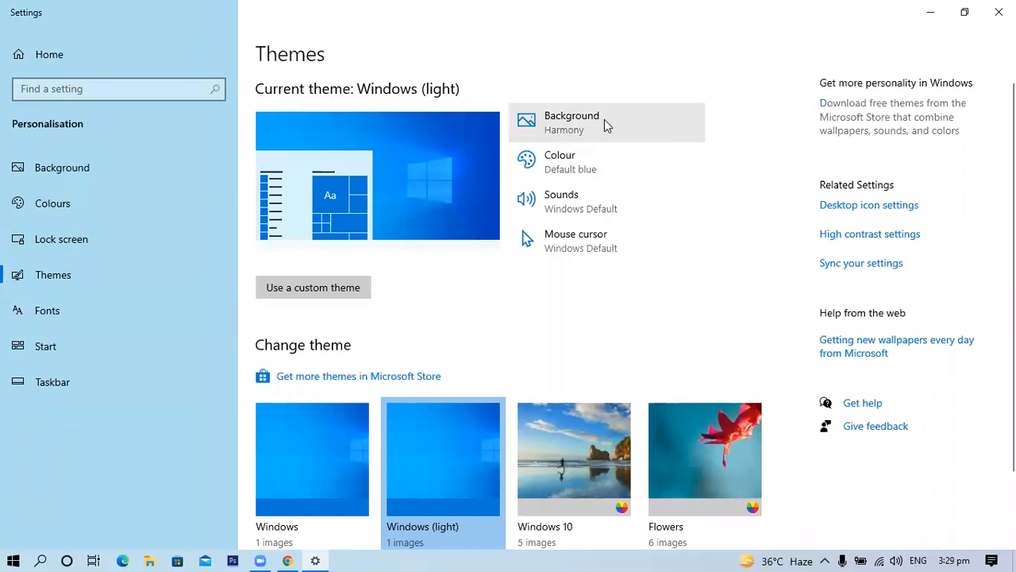
- Open the theme's sound settings, test the Default Beep event and view the replacement sound browser, leaving without changes
left_click(585, 204)
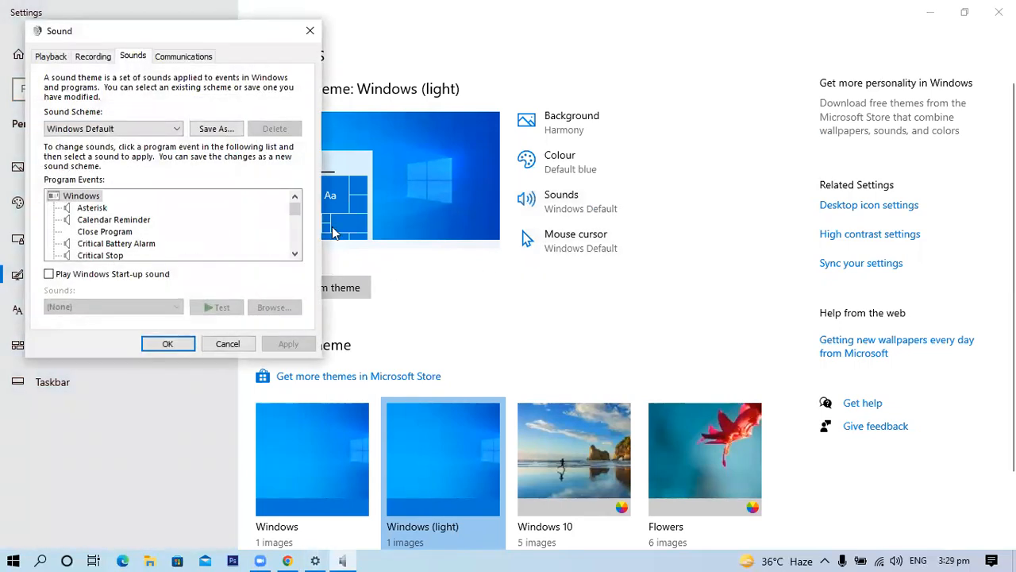
left_click(295, 254)
left_click(294, 254)
left_click(295, 254)
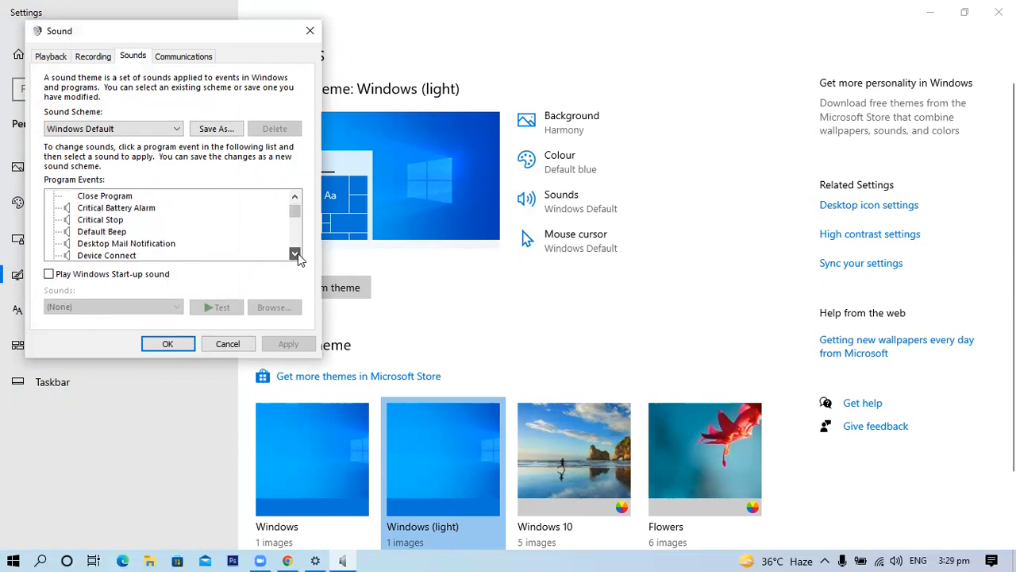
left_click(108, 234)
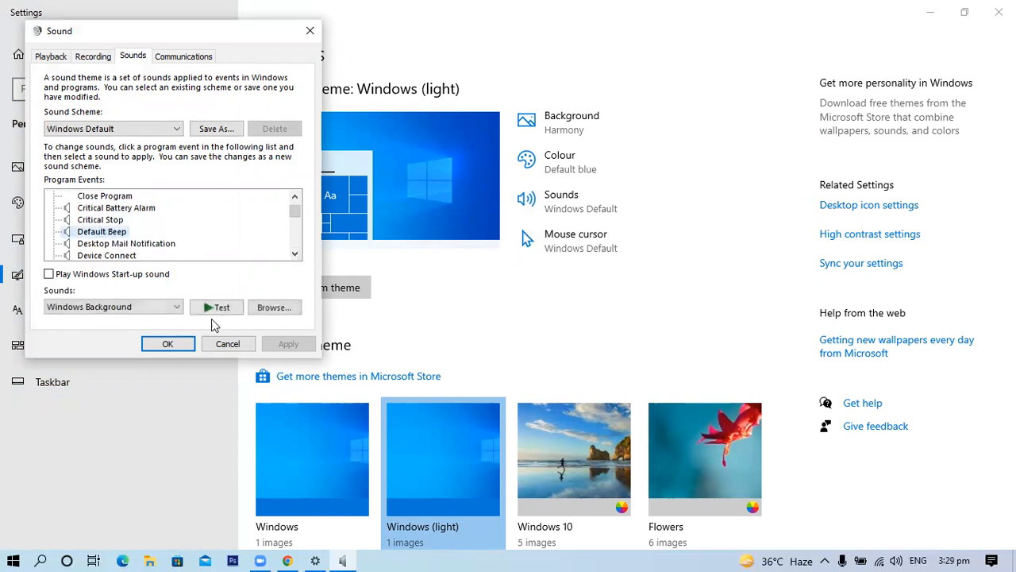
left_click(221, 310)
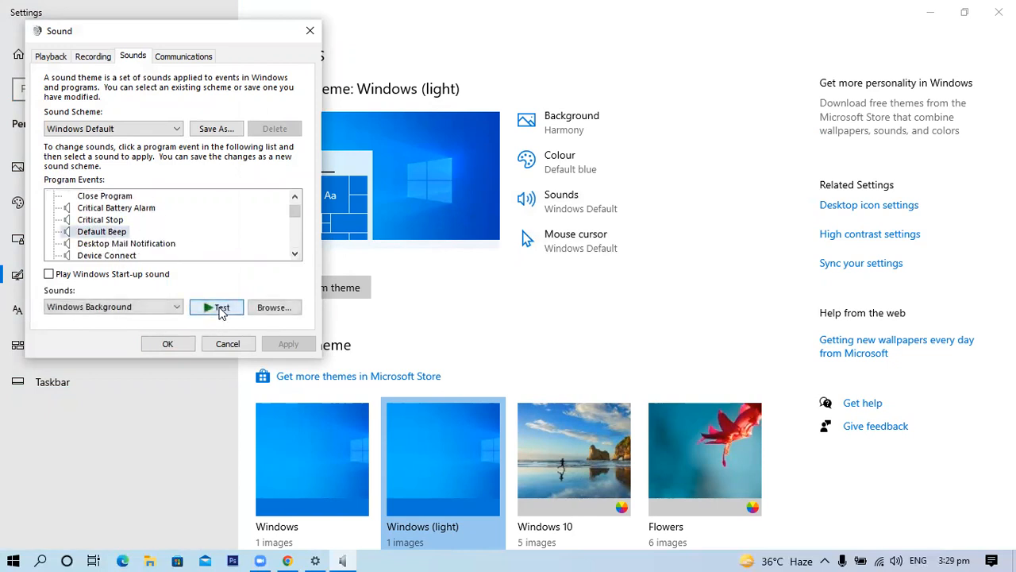
left_click(274, 309)
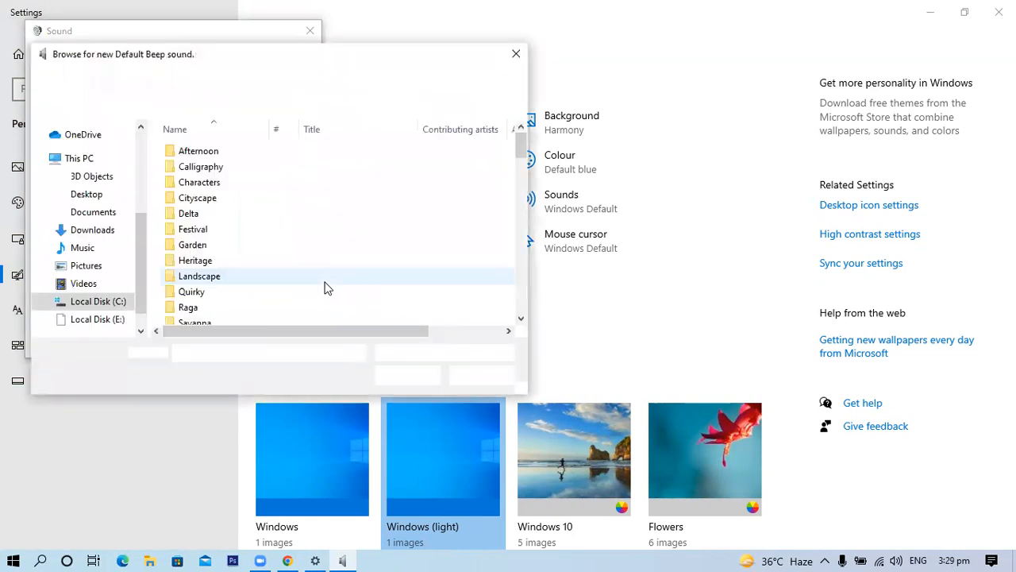
left_click(475, 376)
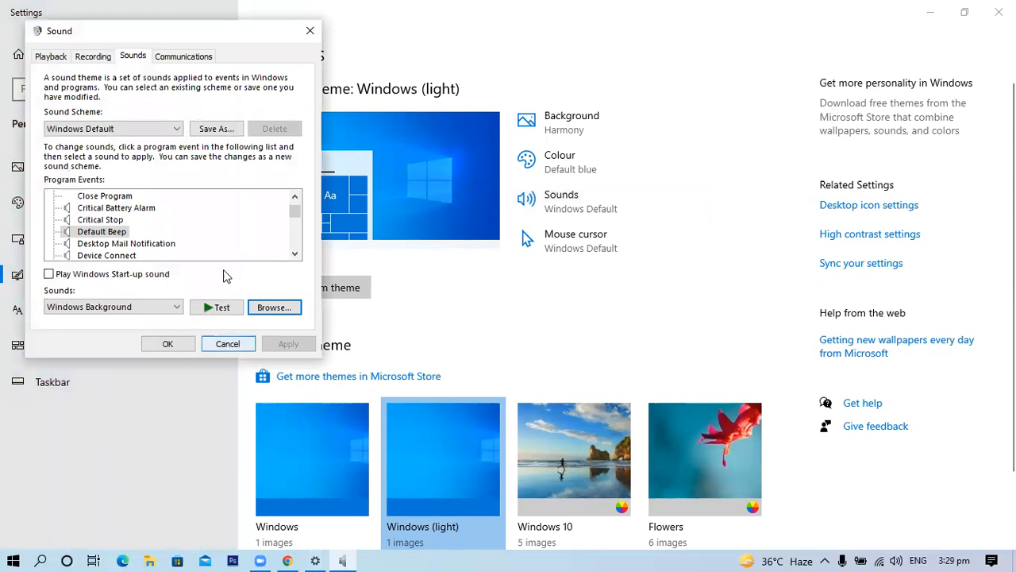
left_click(218, 348)
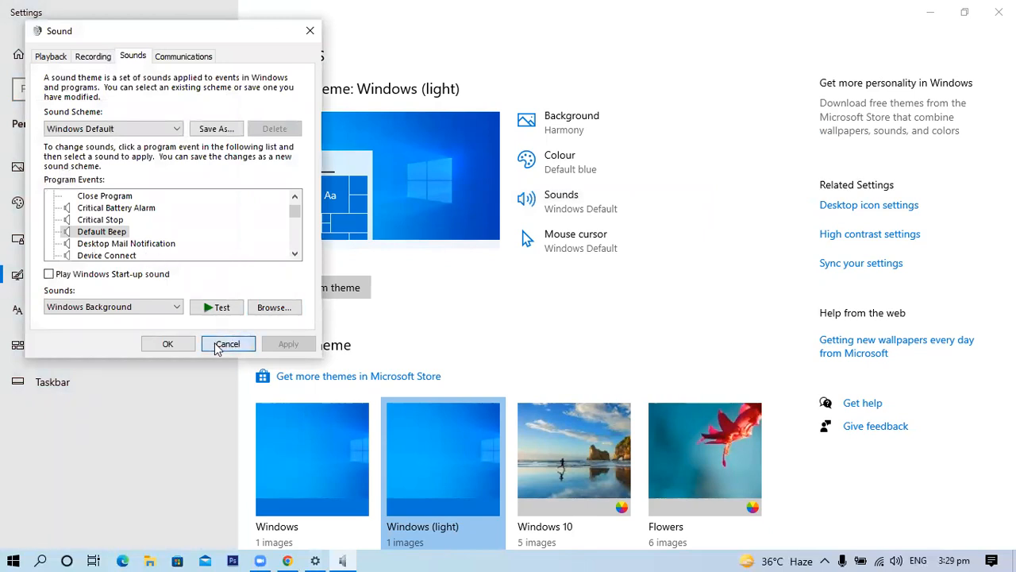
- Open the theme's mouse cursor properties and examine the Buttons, Pointers, Pointer Options, Wheel and Hardware settings, closing without changes
left_click(579, 244)
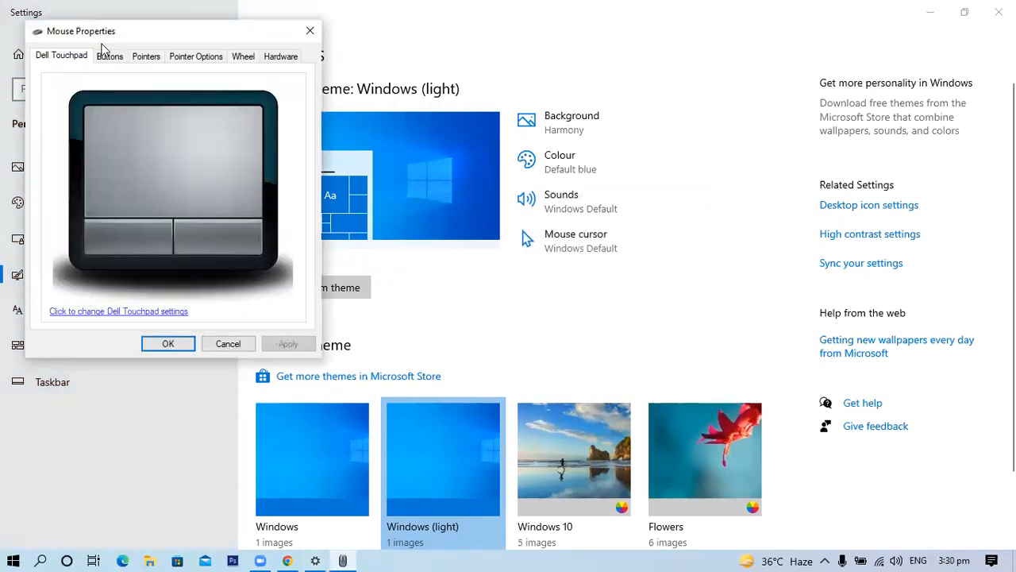
left_click(108, 59)
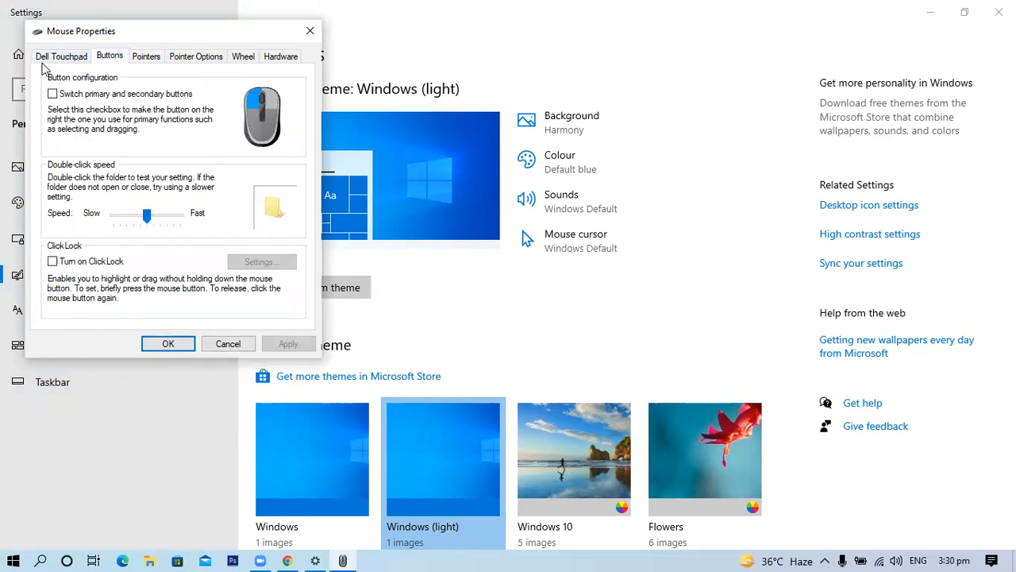
left_click(148, 53)
left_click(199, 61)
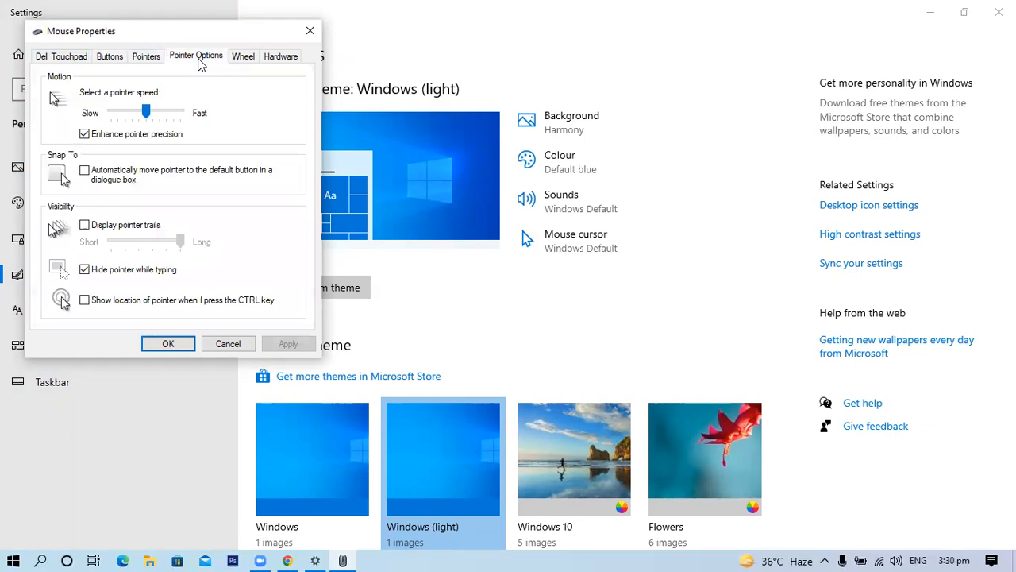
left_click(151, 59)
left_click_drag(299, 184, 295, 146)
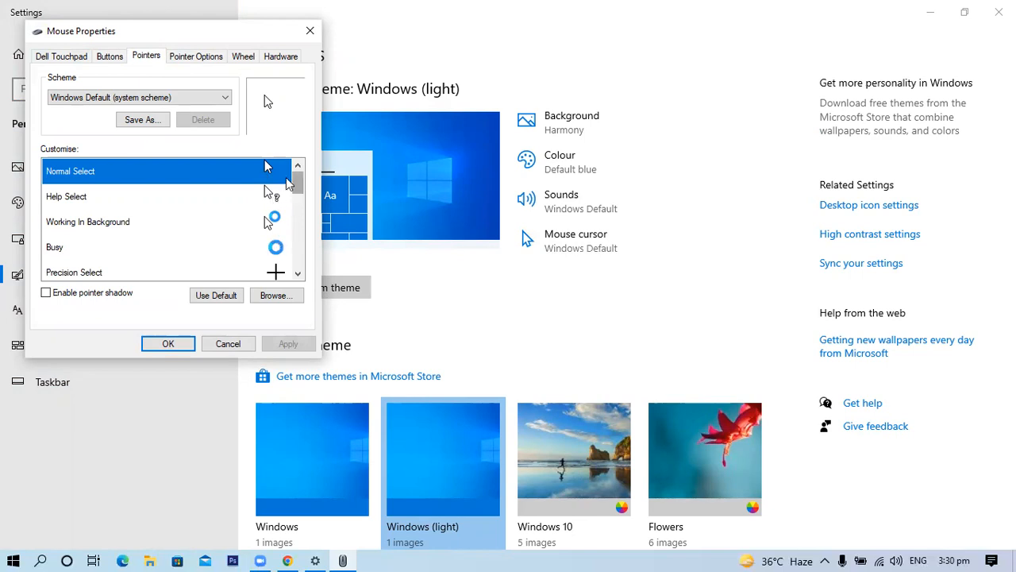
left_click(193, 59)
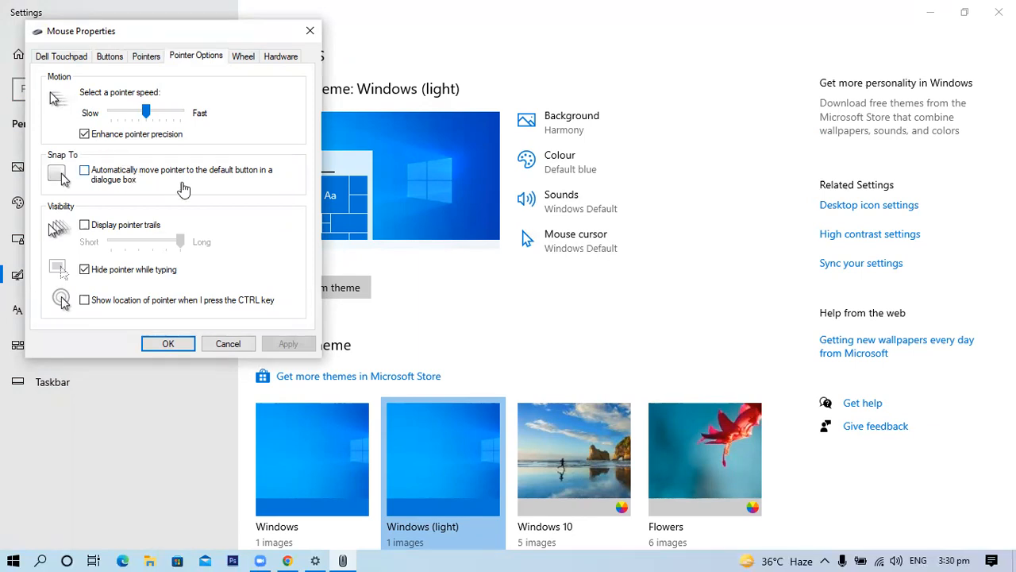
left_click(244, 57)
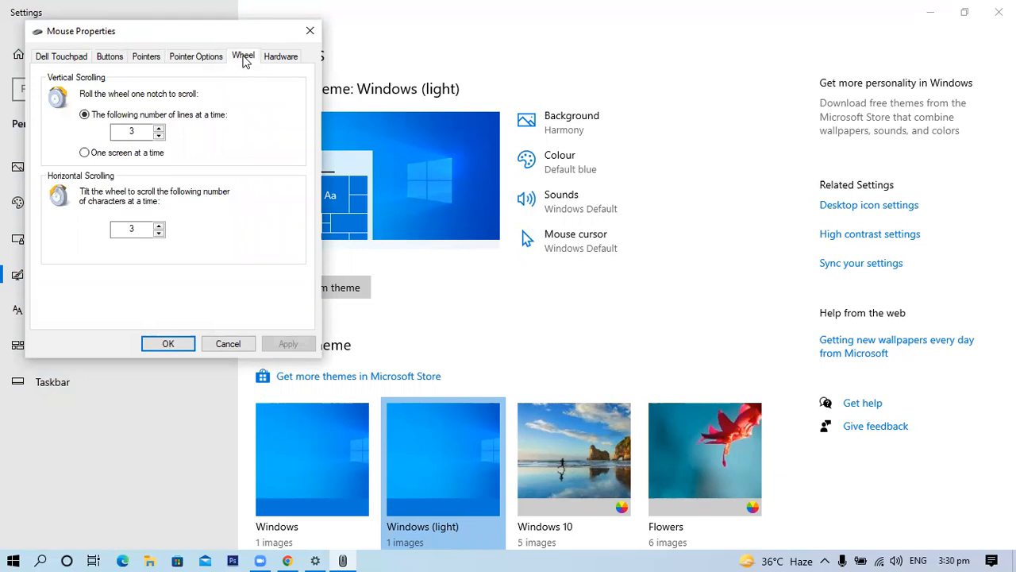
left_click(275, 62)
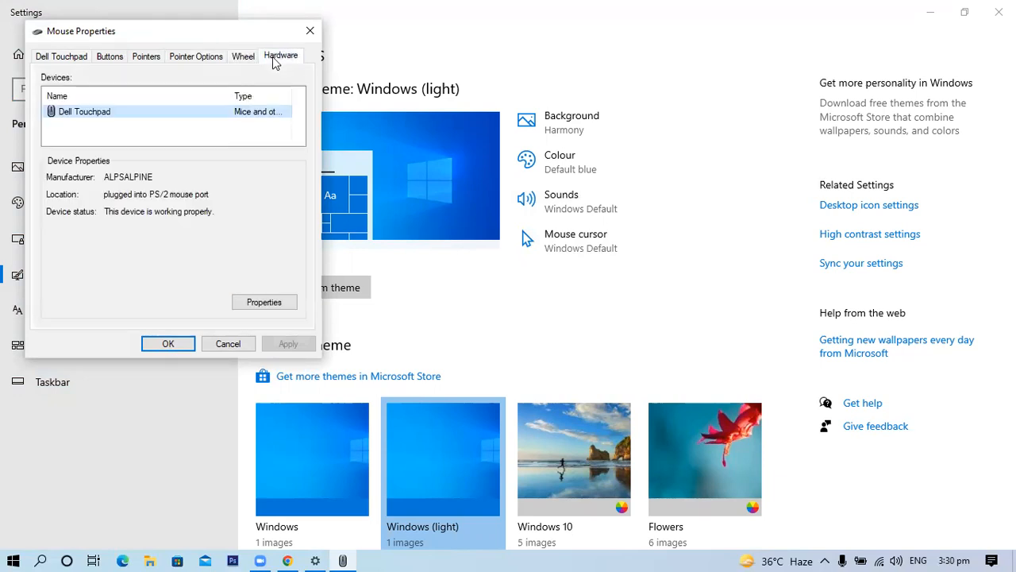
left_click(228, 345)
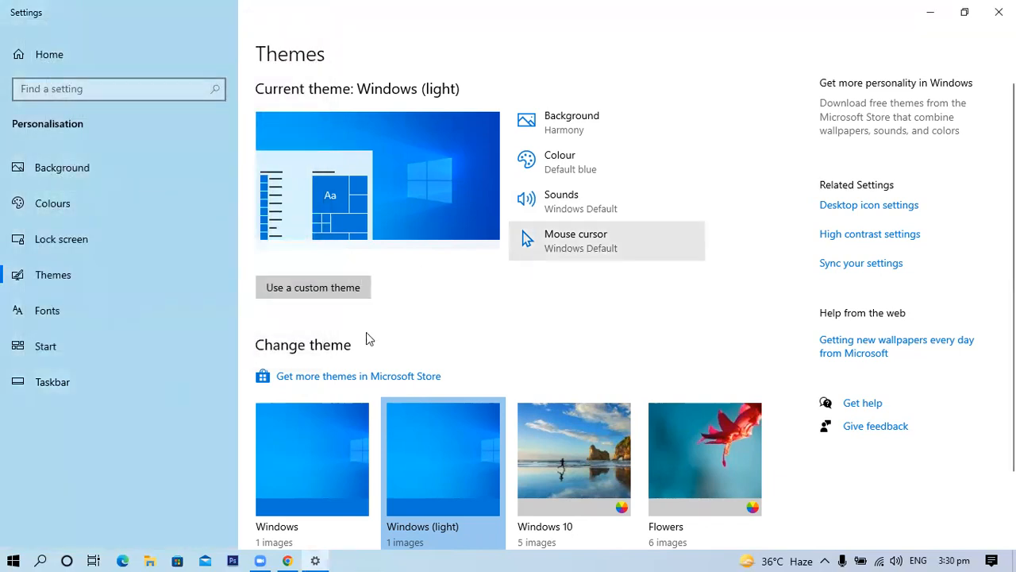
- View the Fonts personalisation page, go to the Start page, and examine the Start menu's layout
left_click(129, 317)
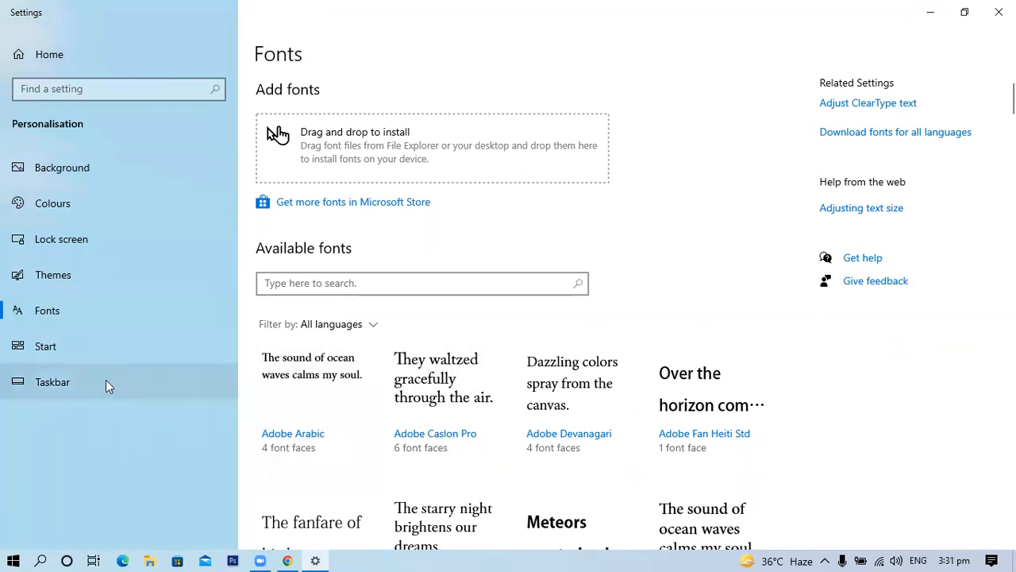
left_click(64, 350)
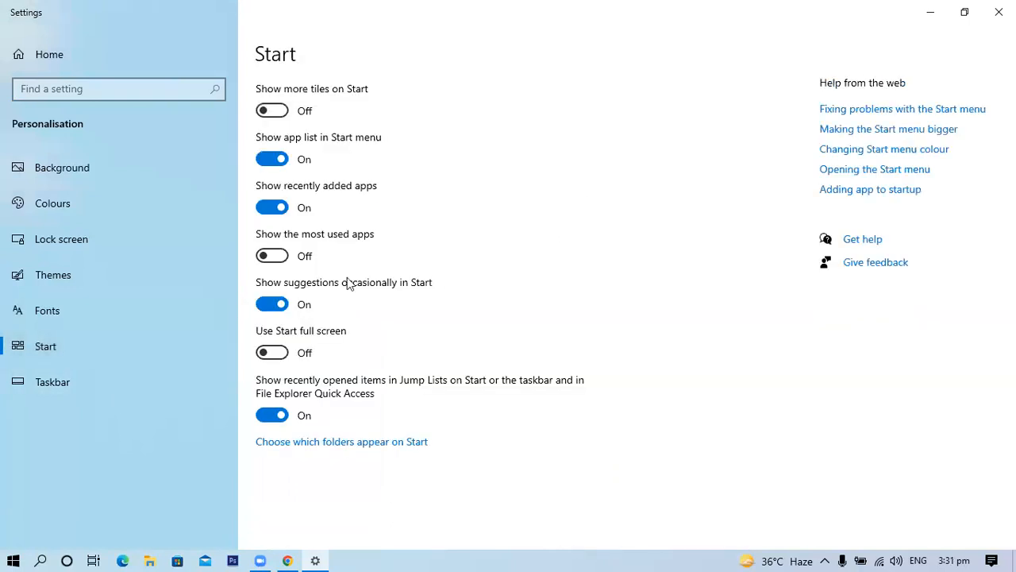
left_click(11, 555)
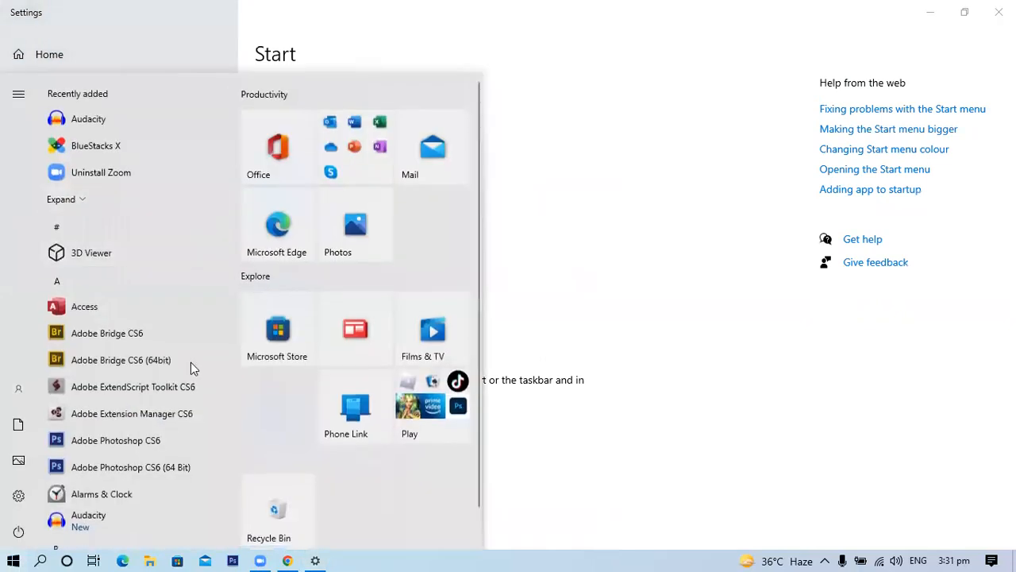
left_click(665, 318)
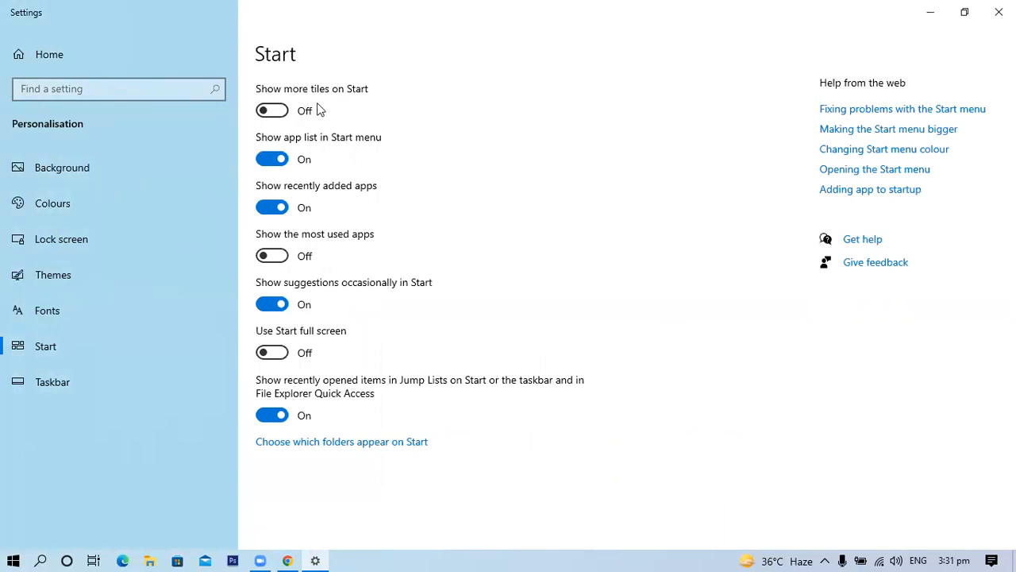
- Try showing more tiles on Start, check the Start menu, and turn the option off again
left_click(272, 111)
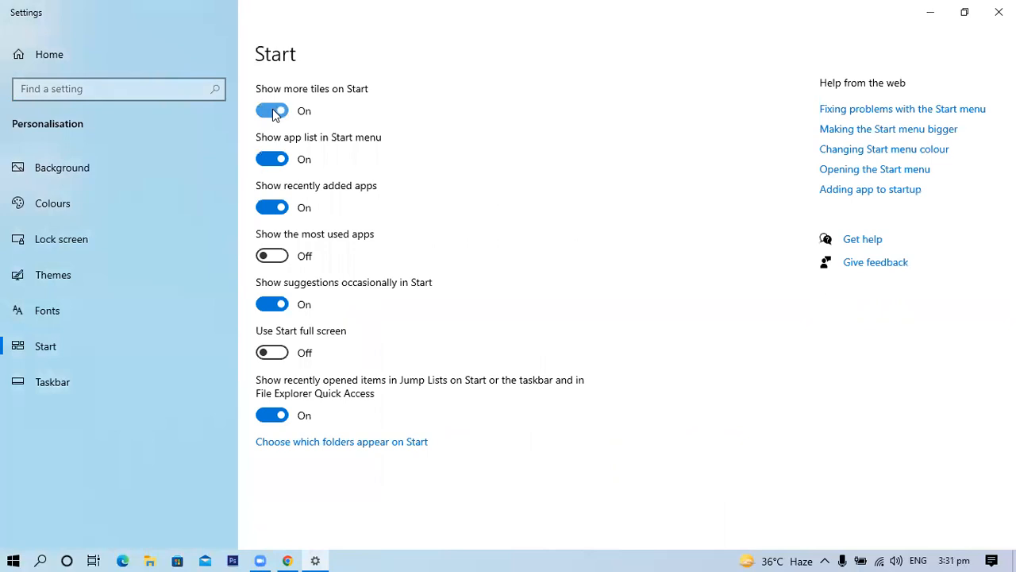
left_click(13, 556)
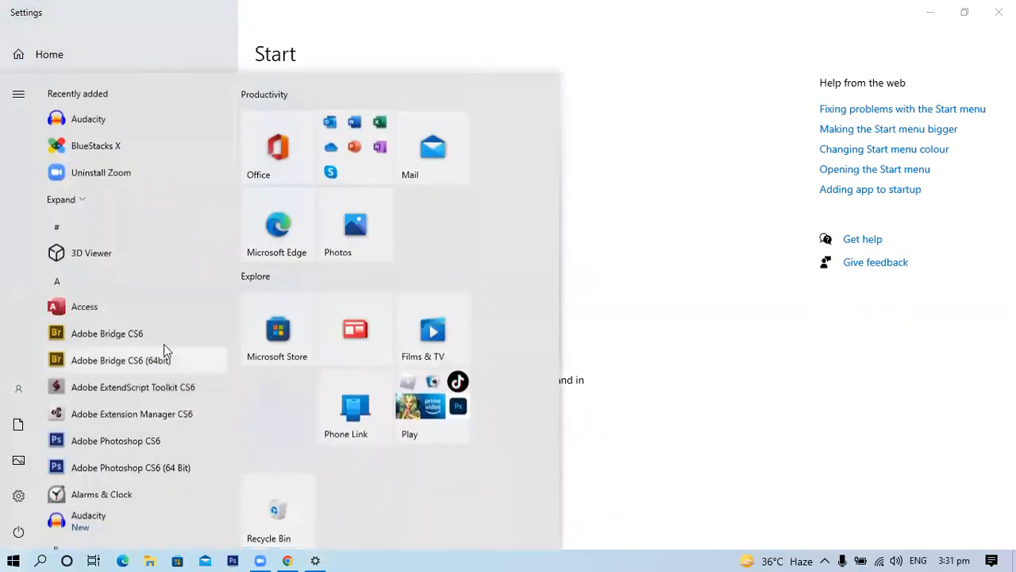
left_click(675, 204)
left_click(274, 113)
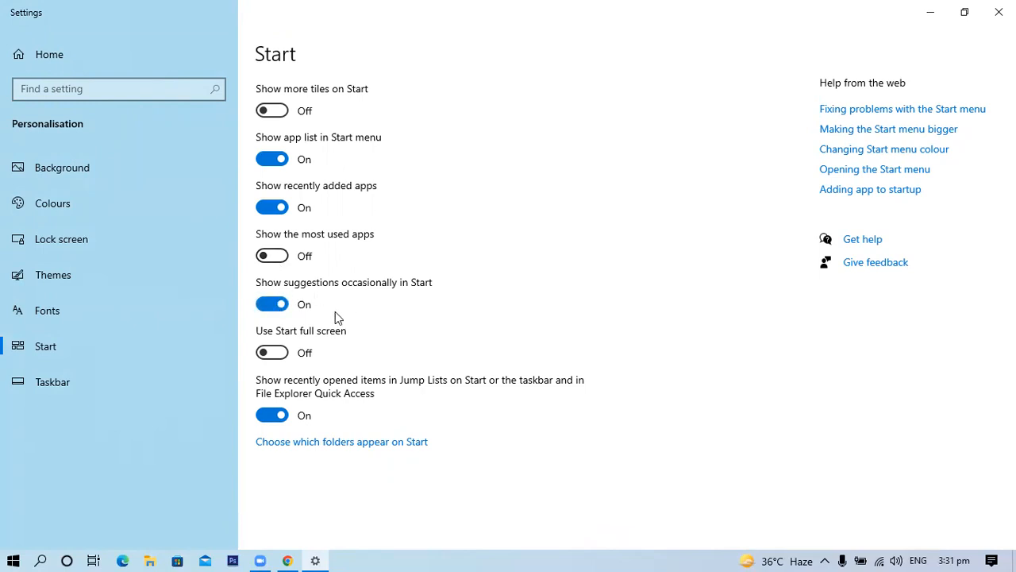
- Try using Start full screen, view the full-screen Start menu, and turn the option off again
left_click(272, 354)
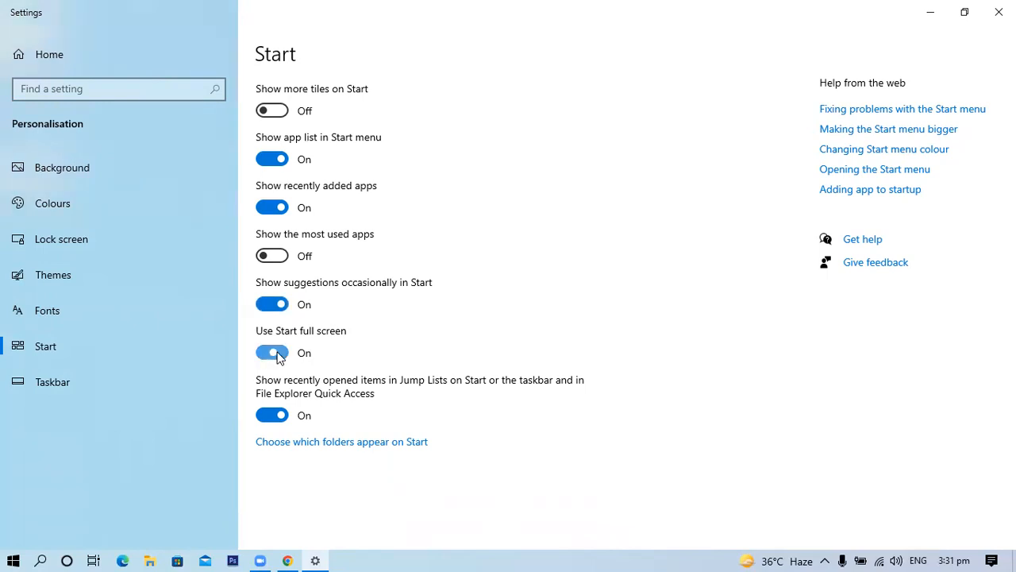
left_click(12, 554)
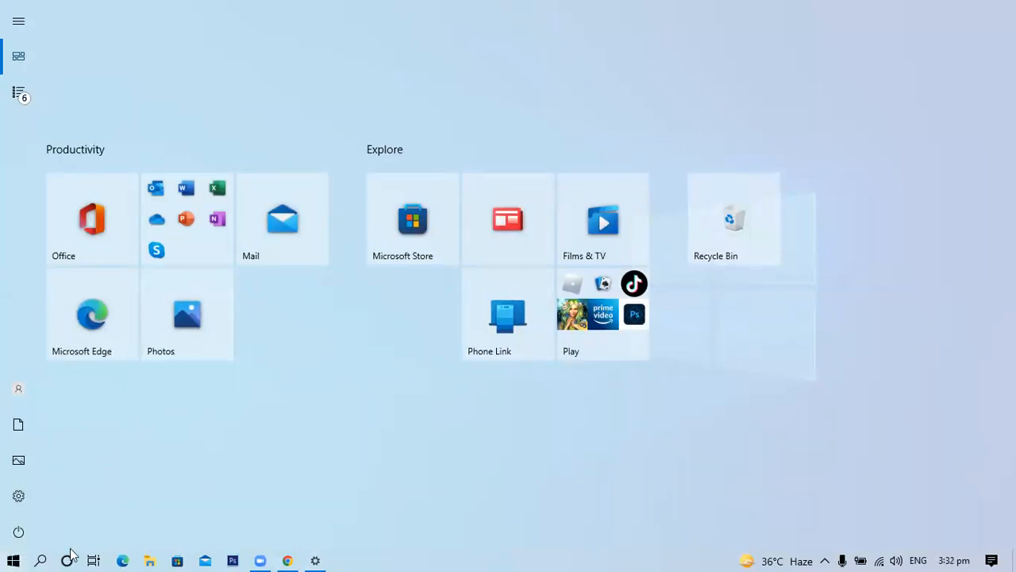
left_click(13, 556)
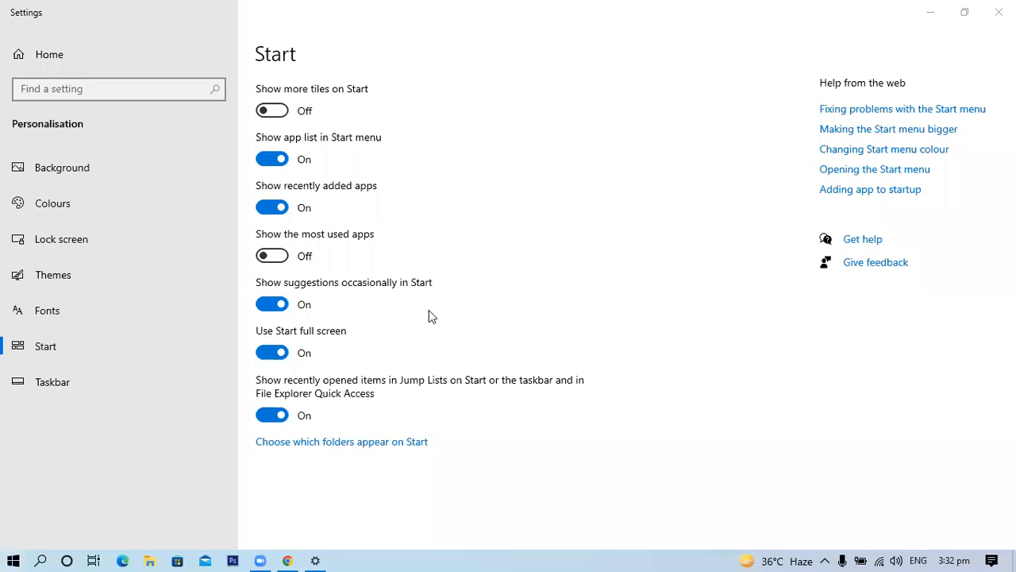
left_click(270, 354)
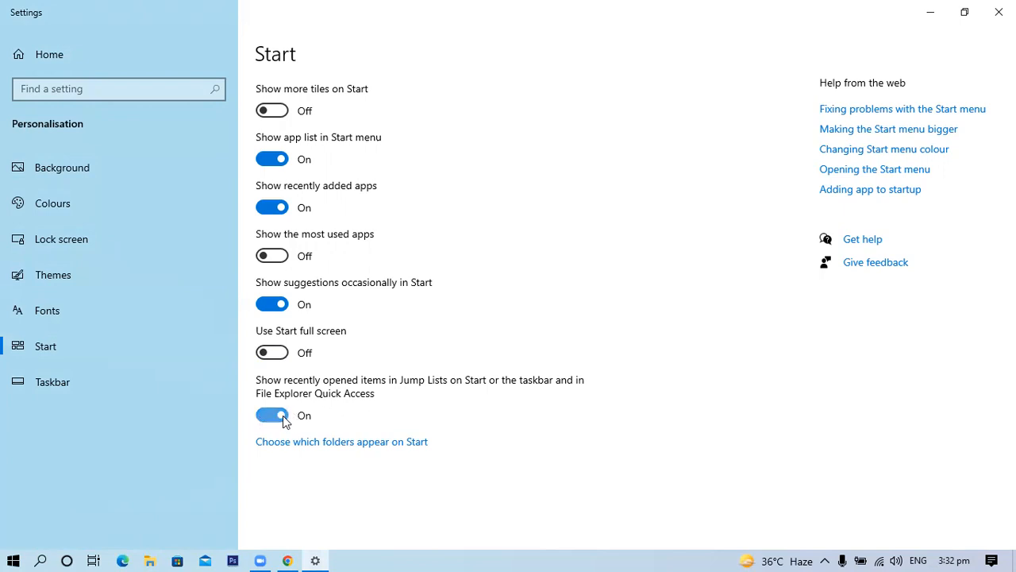
- On the Taskbar page, try automatically hiding the taskbar in desktop mode and turning off small taskbar buttons, restoring each option
left_click(72, 380)
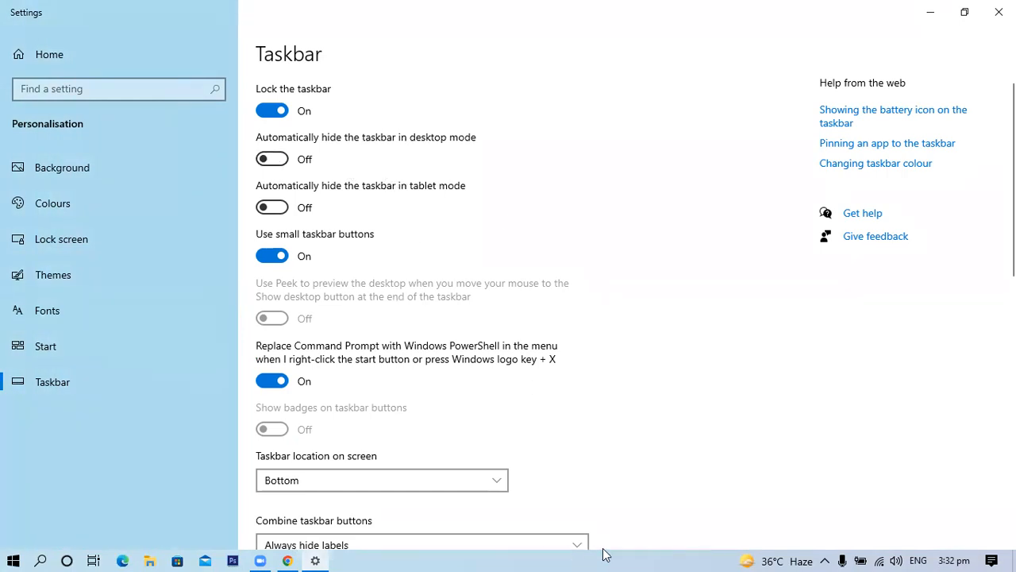
left_click(270, 159)
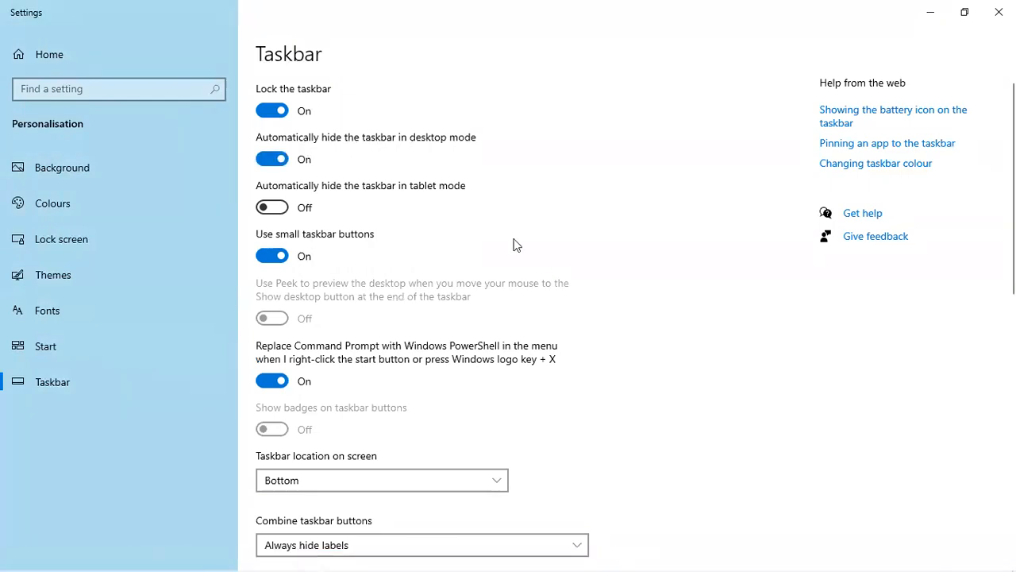
left_click(272, 160)
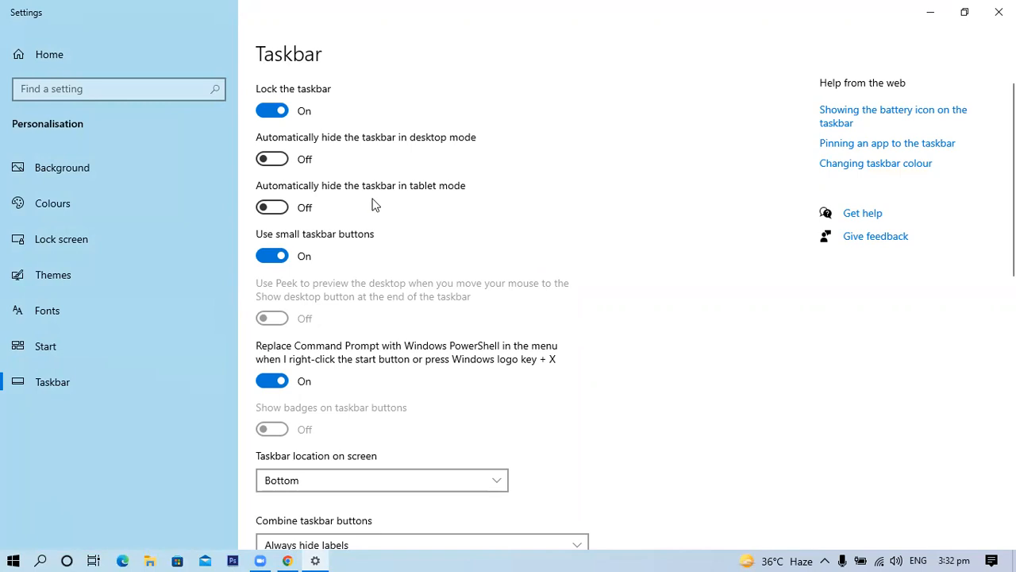
left_click(273, 255)
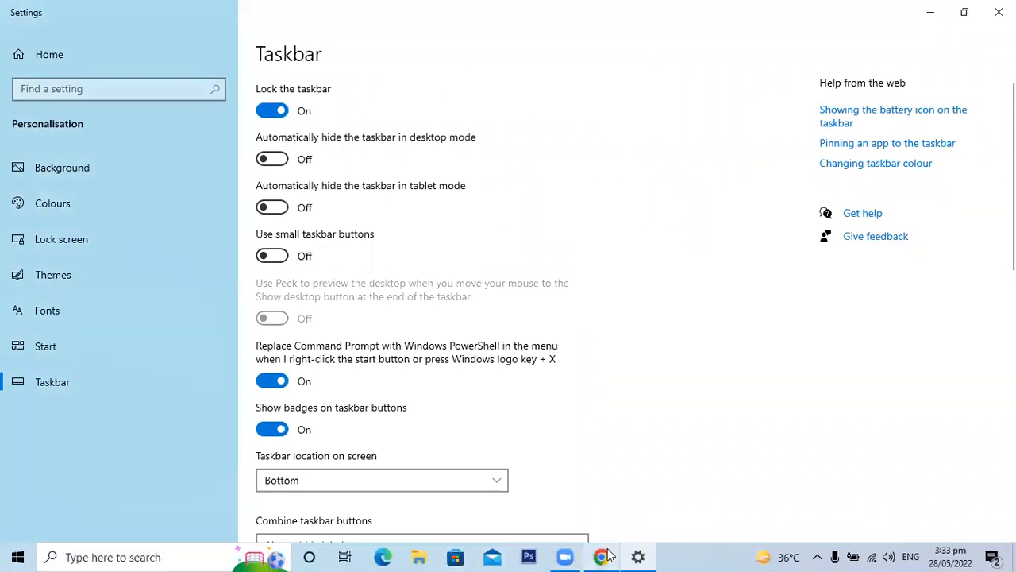
left_click(272, 255)
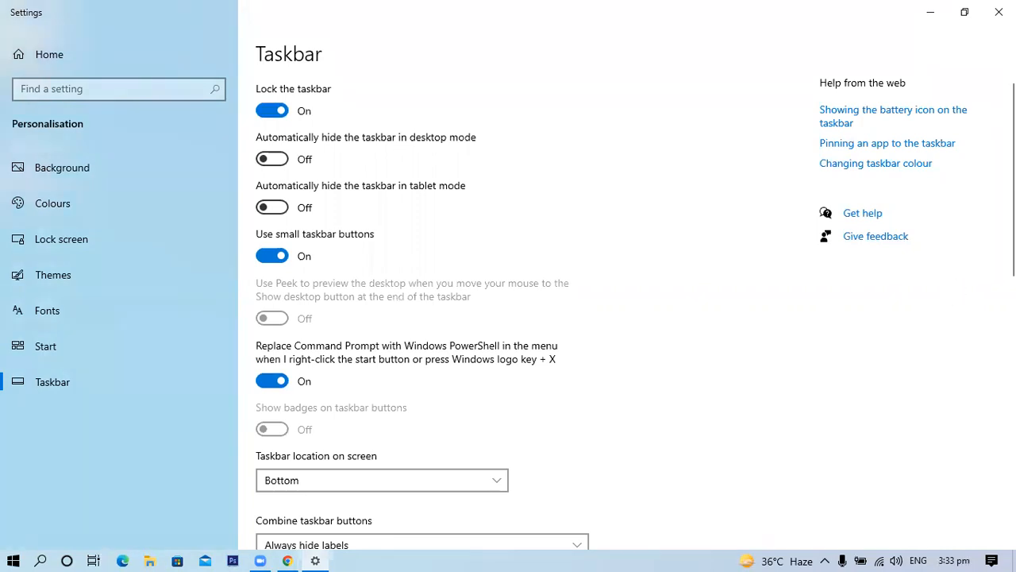
- Try the taskbar location on screen at Left and Top, and set it back to Bottom
left_click_drag(1010, 180, 1010, 269)
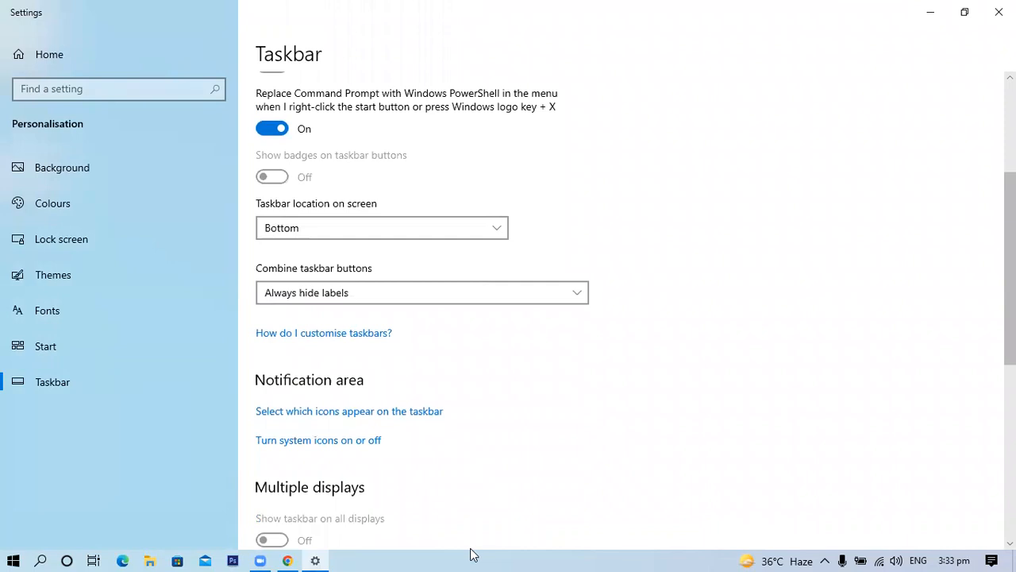
left_click(498, 229)
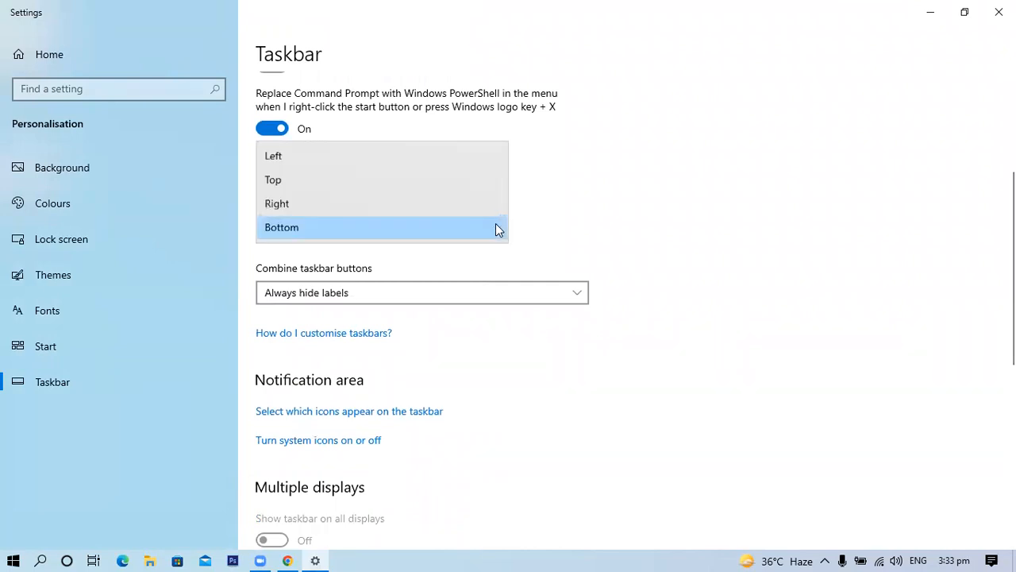
left_click(347, 165)
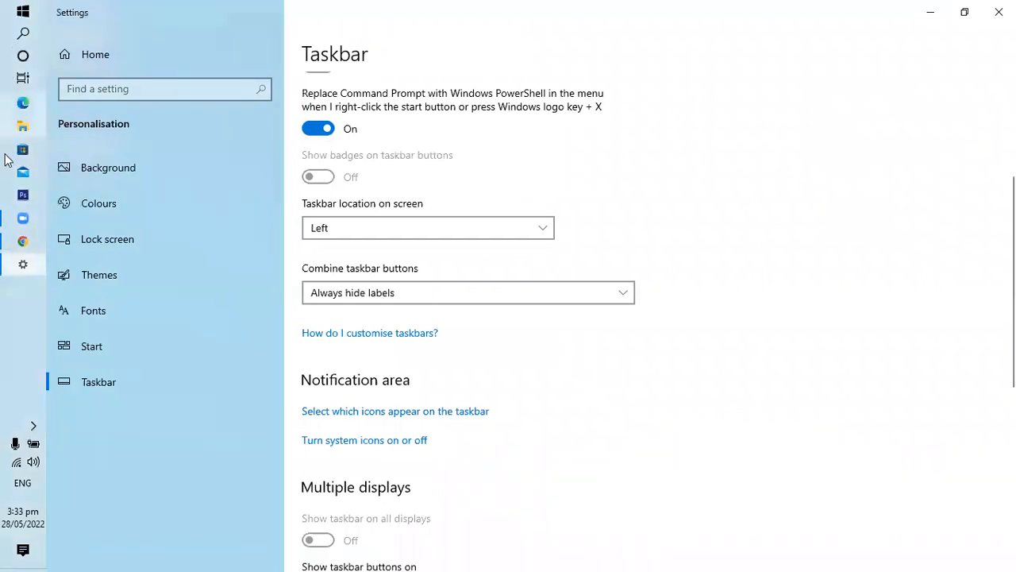
left_click(386, 230)
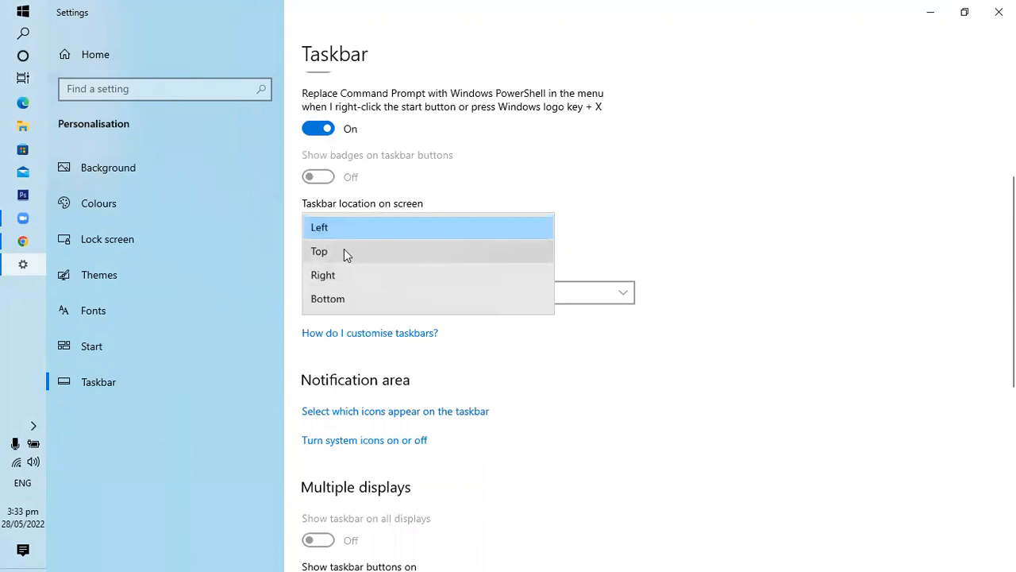
left_click(344, 251)
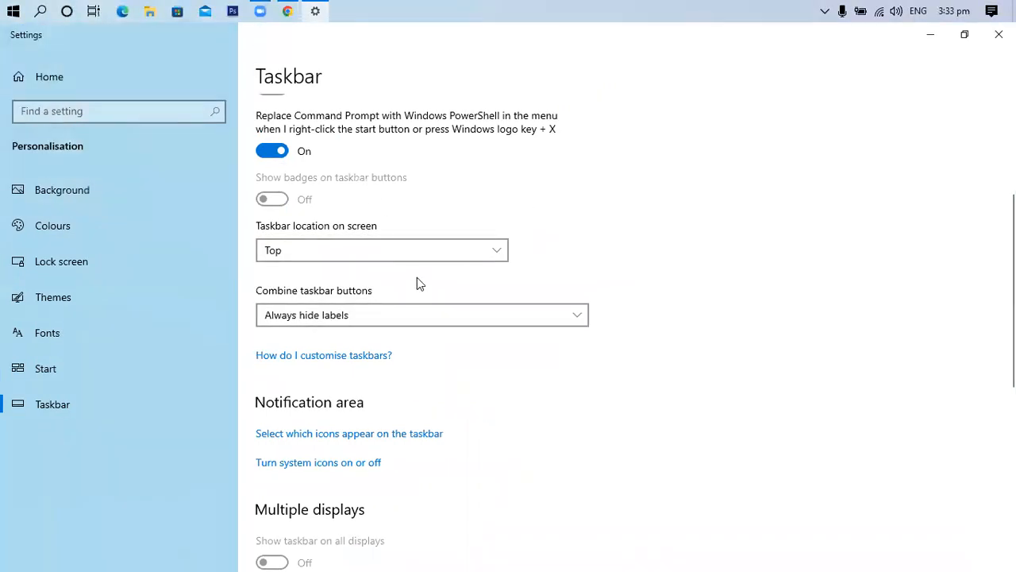
left_click(469, 259)
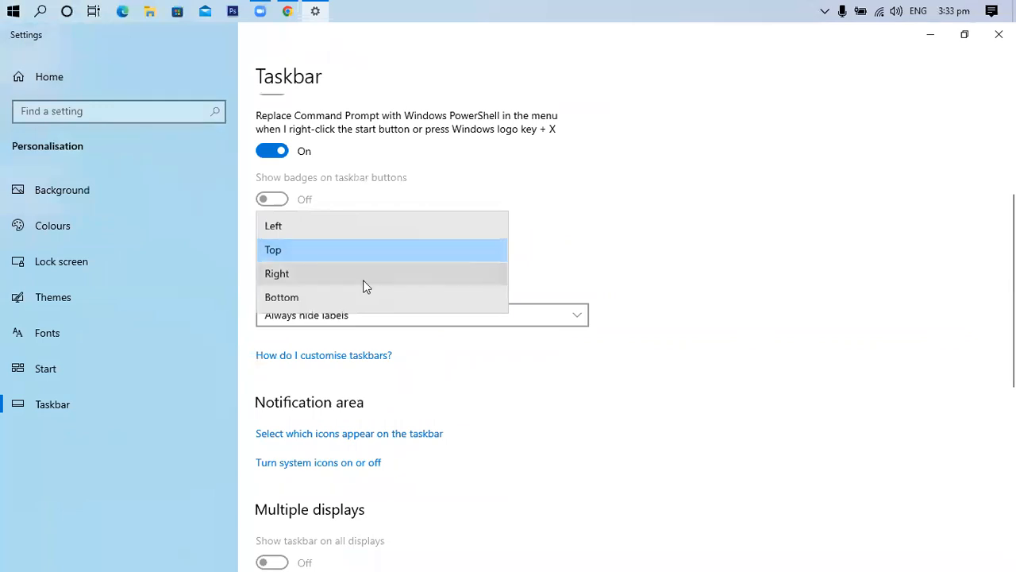
left_click(348, 301)
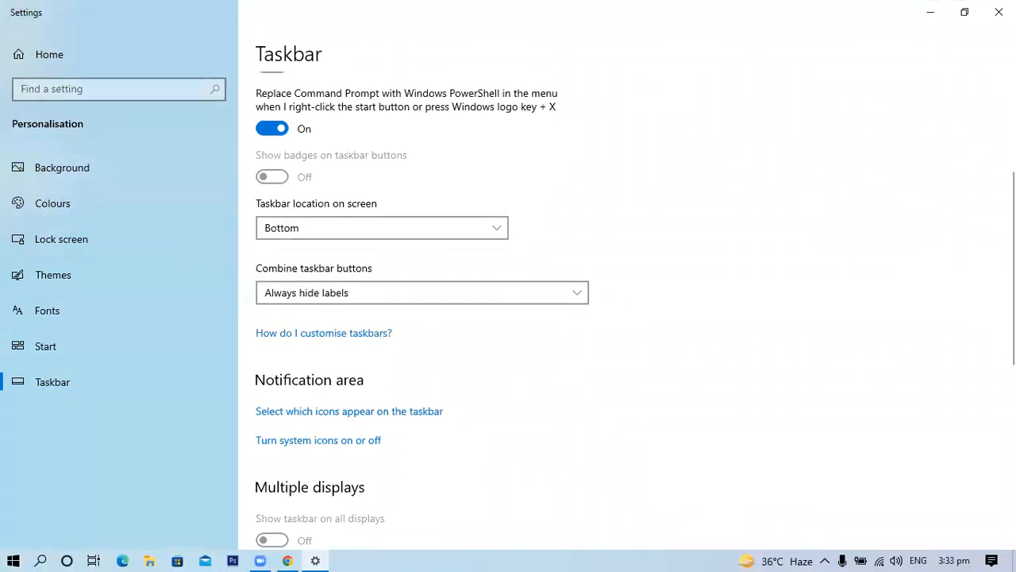
- Try combining taskbar buttons only when the taskbar is full, and set the option back to Always hide labels
scroll(619, 309, "down", 3)
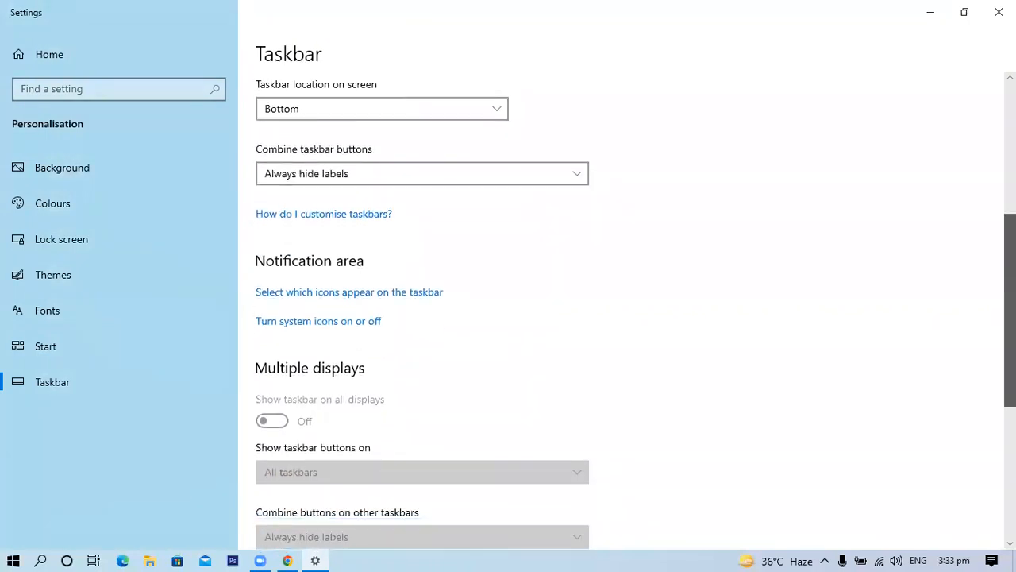
left_click(476, 168)
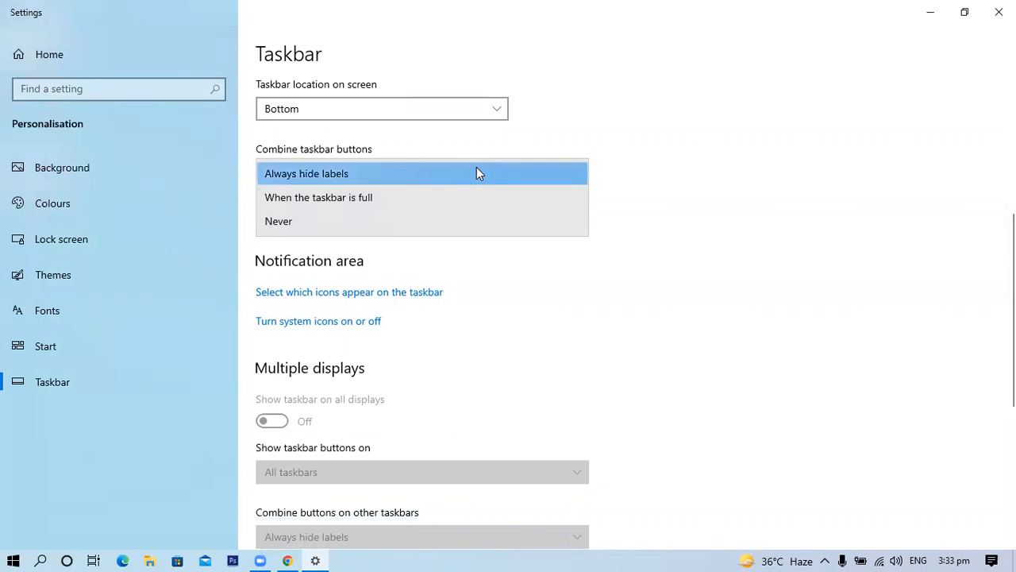
left_click(353, 205)
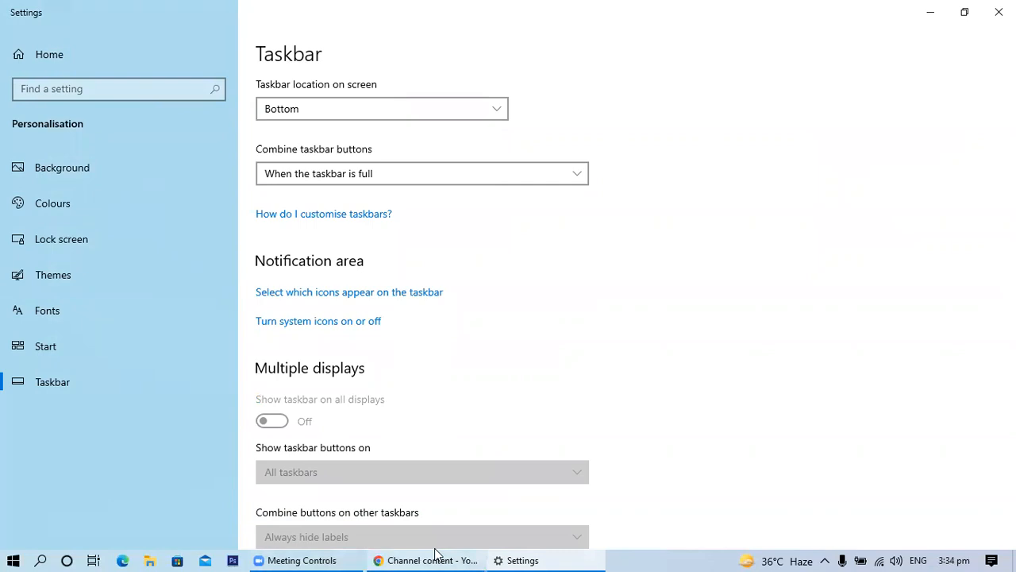
left_click(478, 170)
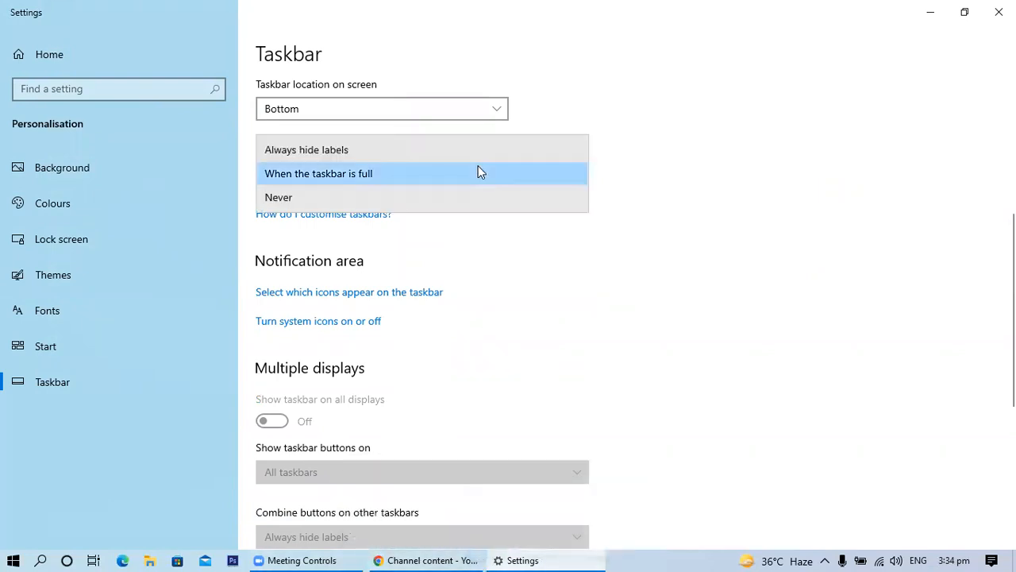
left_click(390, 150)
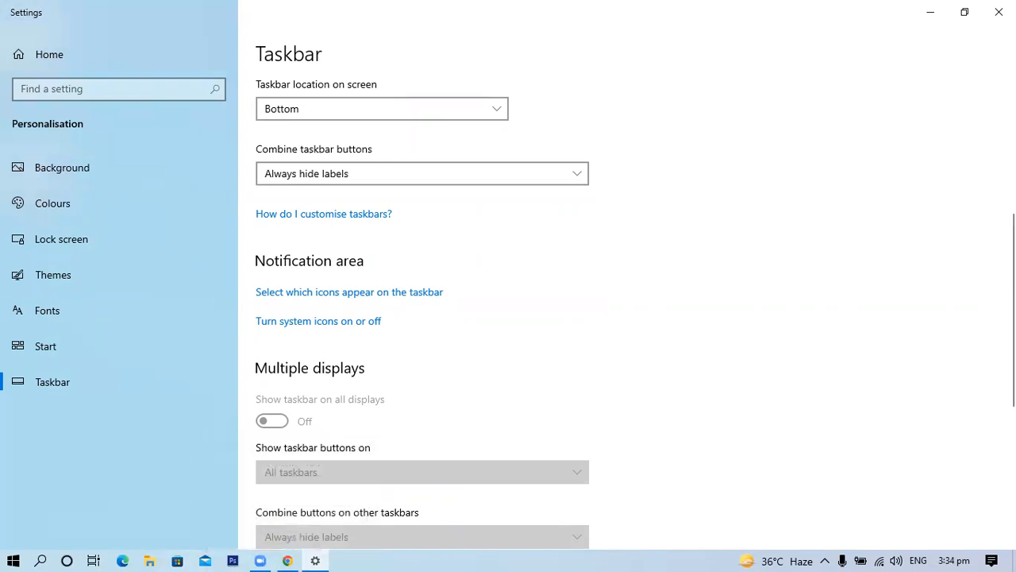
- Examine the Notification area and Multiple displays settings on the Taskbar page
scroll(1010, 310, "down", 3)
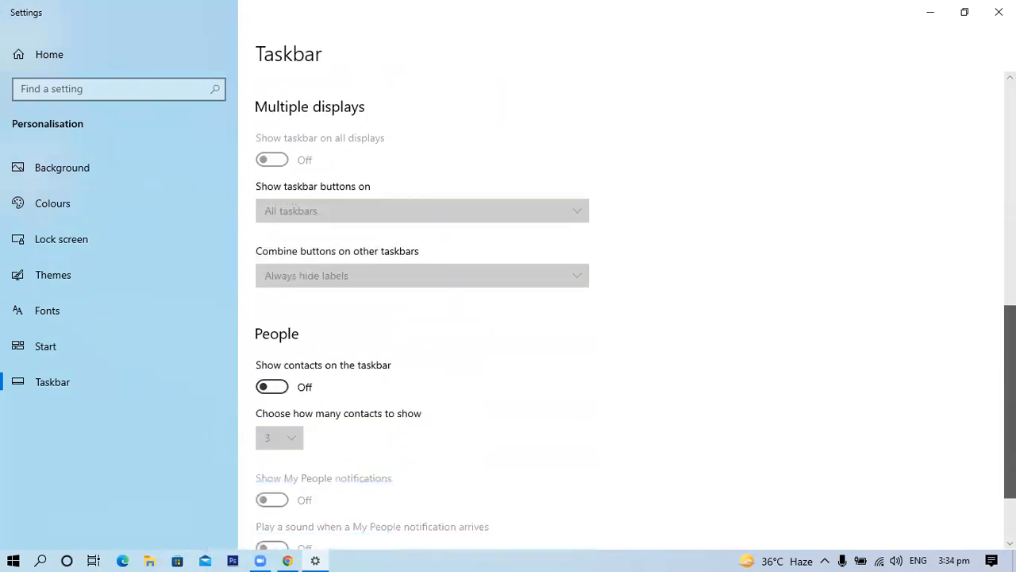
scroll(1010, 310, "up", 1)
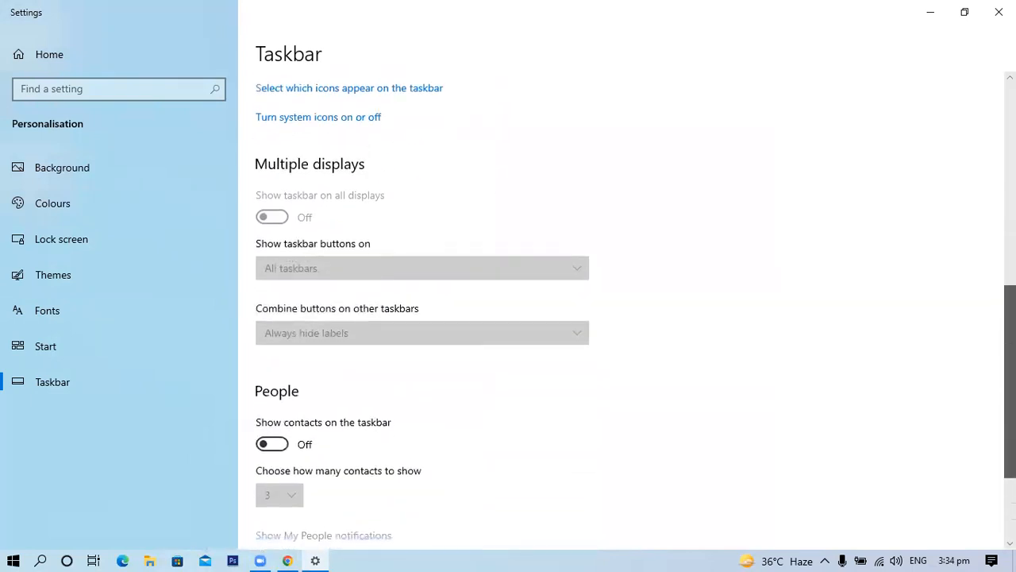
scroll(1010, 309, "down", 1)
scroll(1011, 310, "up", 1)
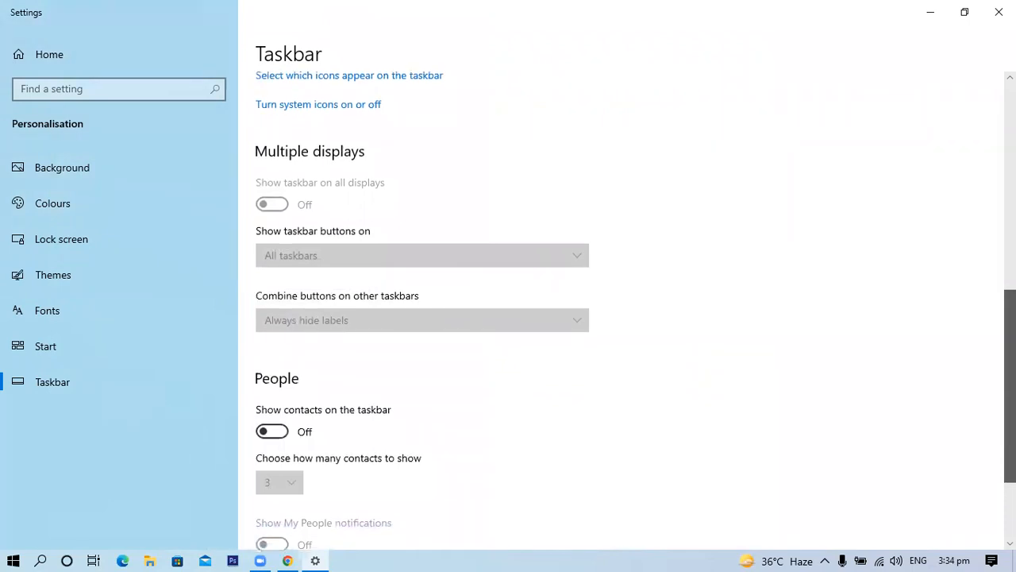
scroll(627, 310, "down", 1)
scroll(627, 310, "up", 1)
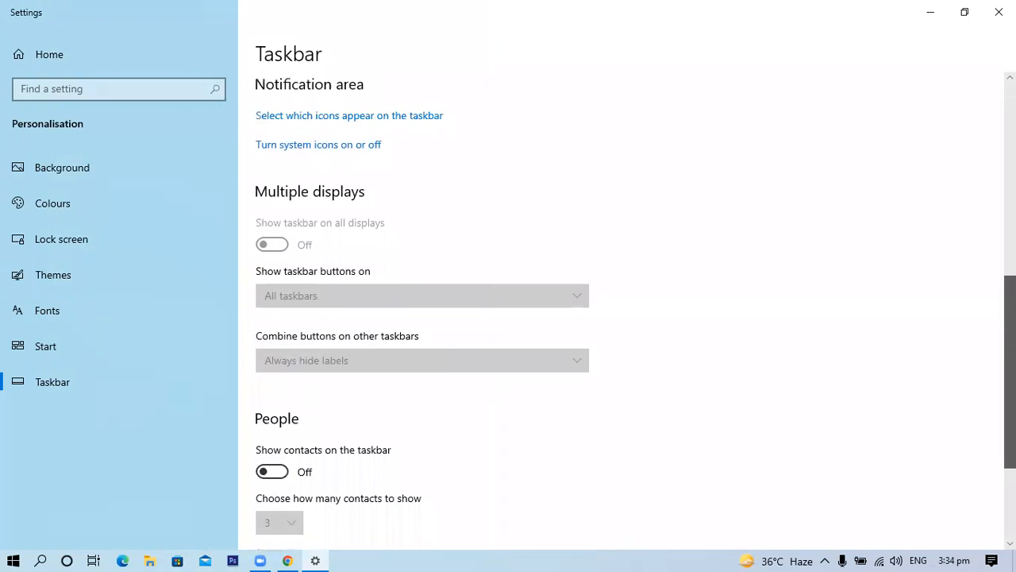
- Try showing contacts on the taskbar, view the People flyout, and turn the option off again
scroll(619, 310, "down", 3)
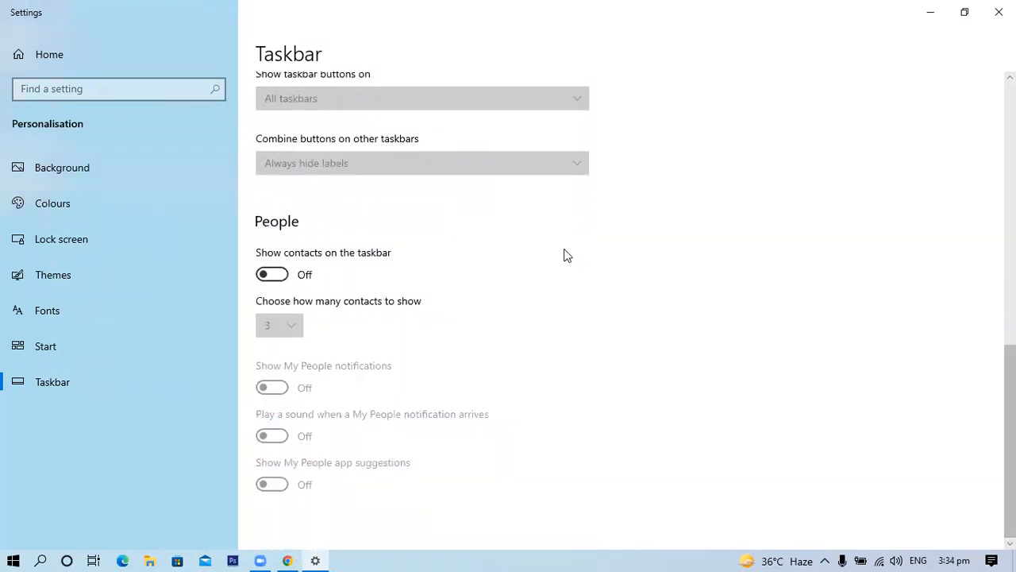
left_click(272, 274)
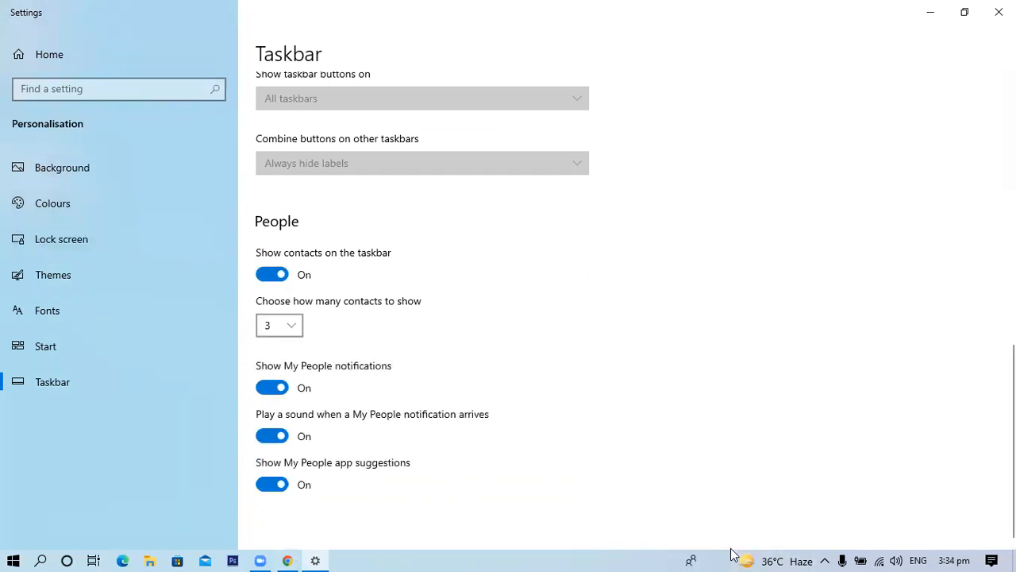
left_click(690, 556)
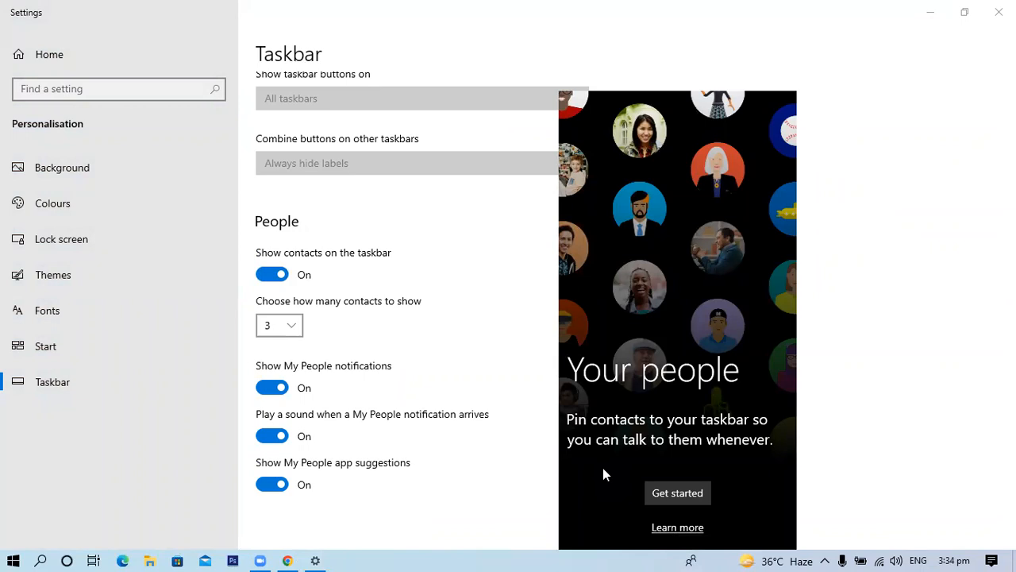
left_click(909, 402)
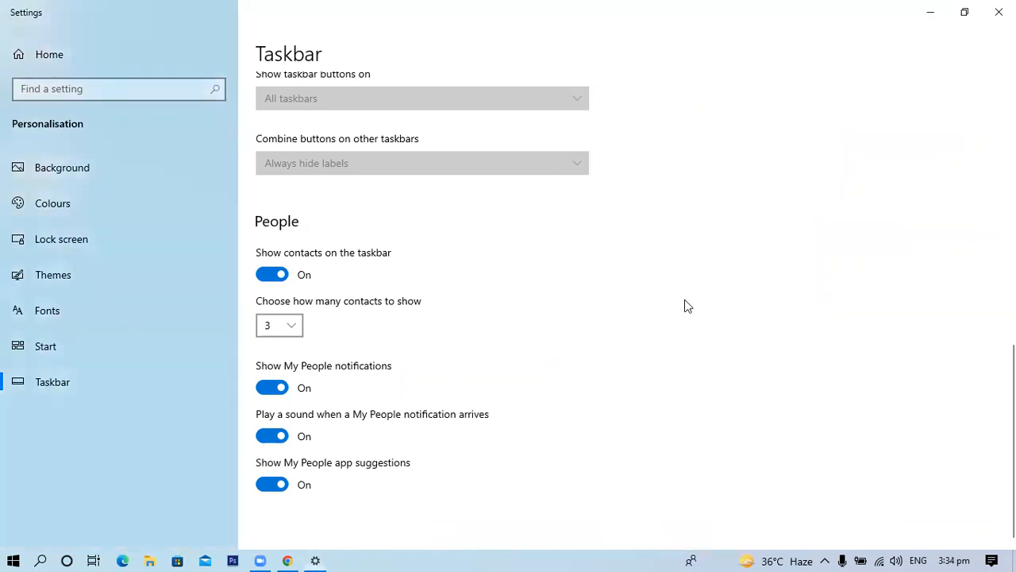
left_click(271, 274)
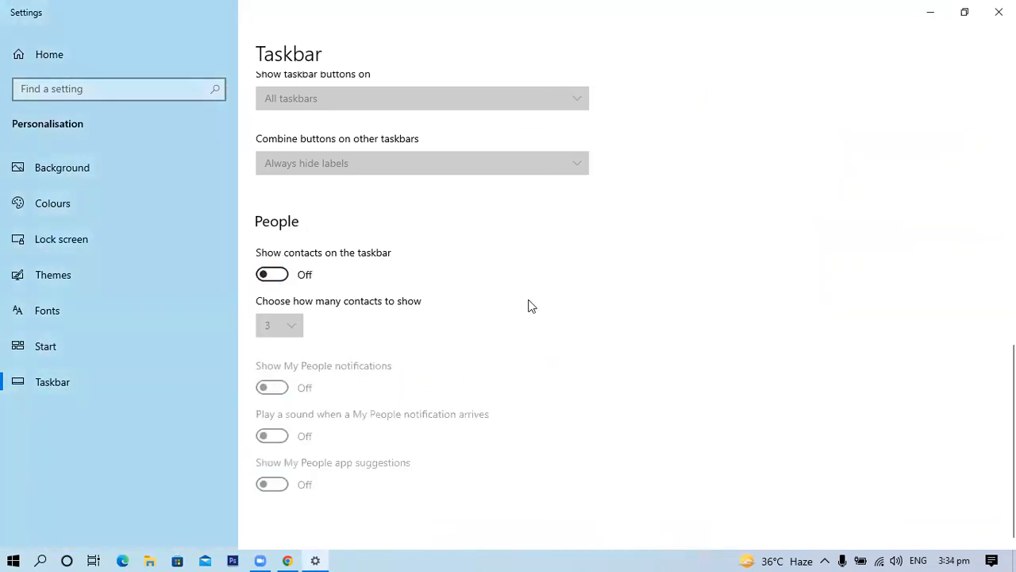
- Close Settings, reopen the personalisation settings from the desktop to view the Background page, and close them again
left_click(999, 12)
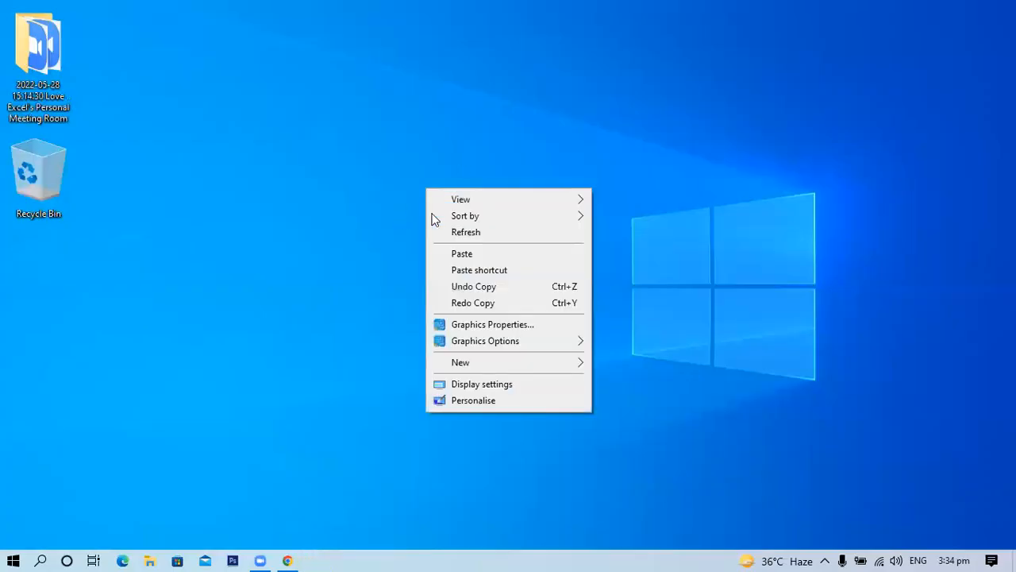
left_click(489, 401)
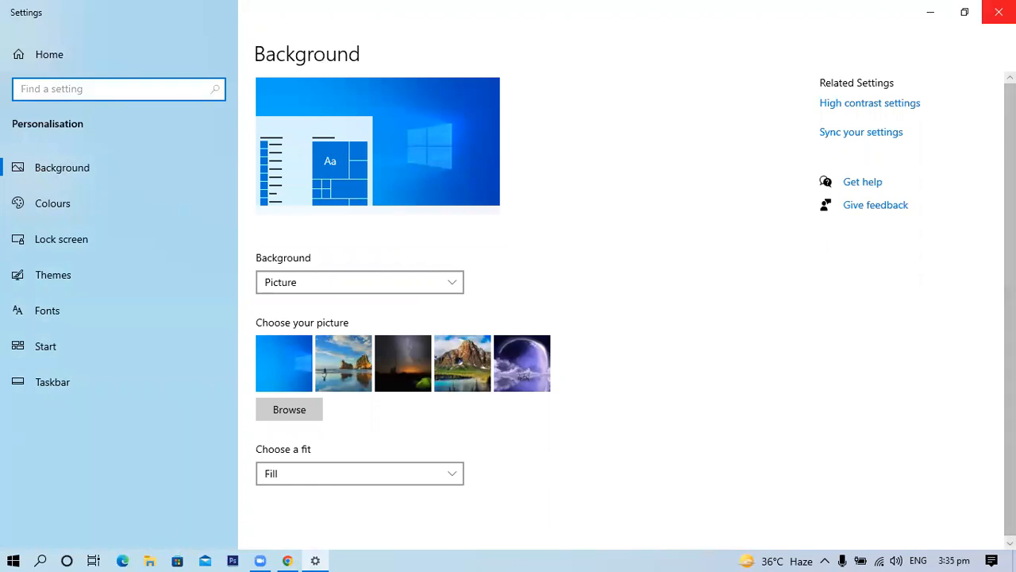
left_click(999, 12)
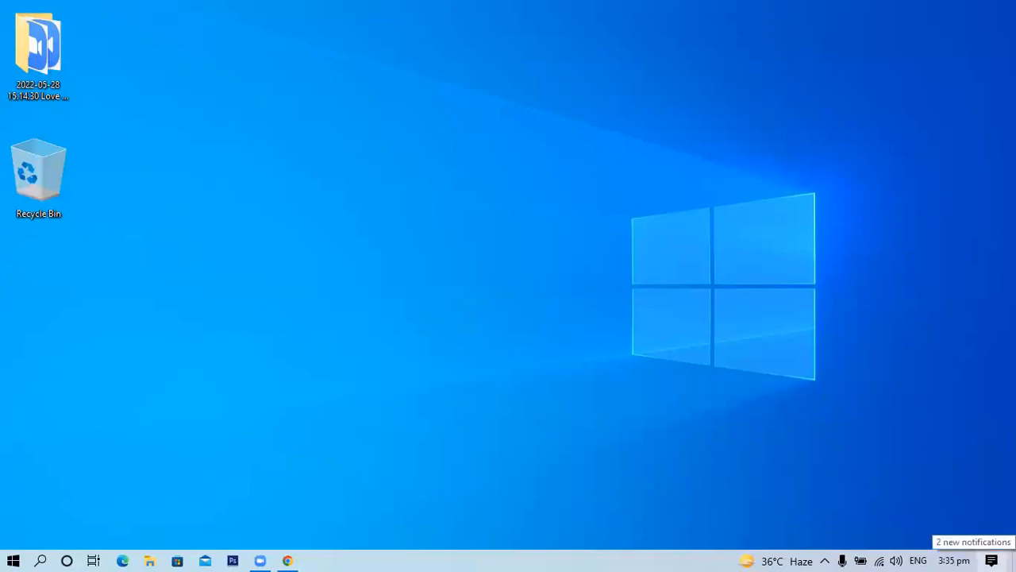
- View the taskbar's context options and open the date and time settings from them
right_click(947, 553)
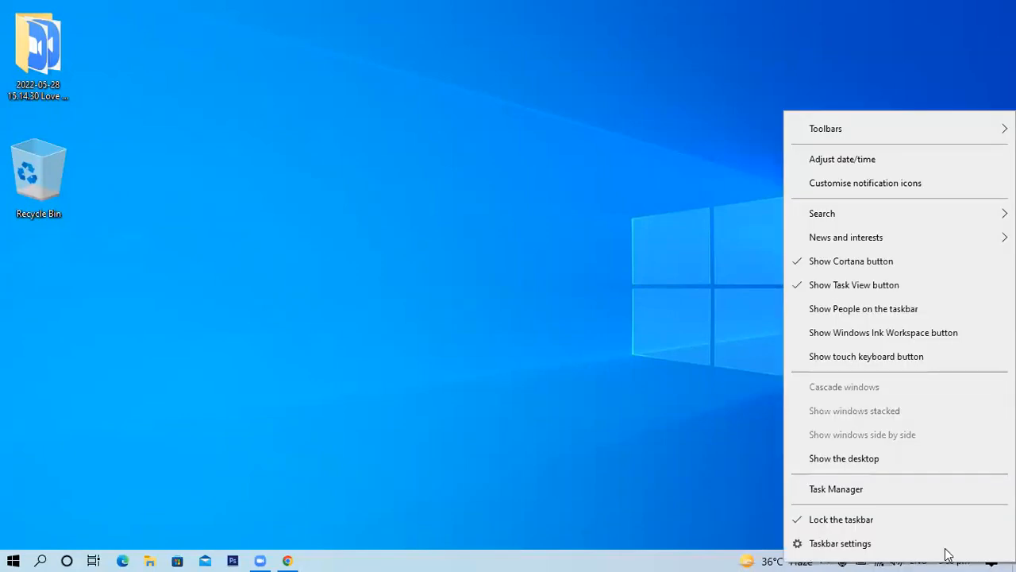
left_click(871, 163)
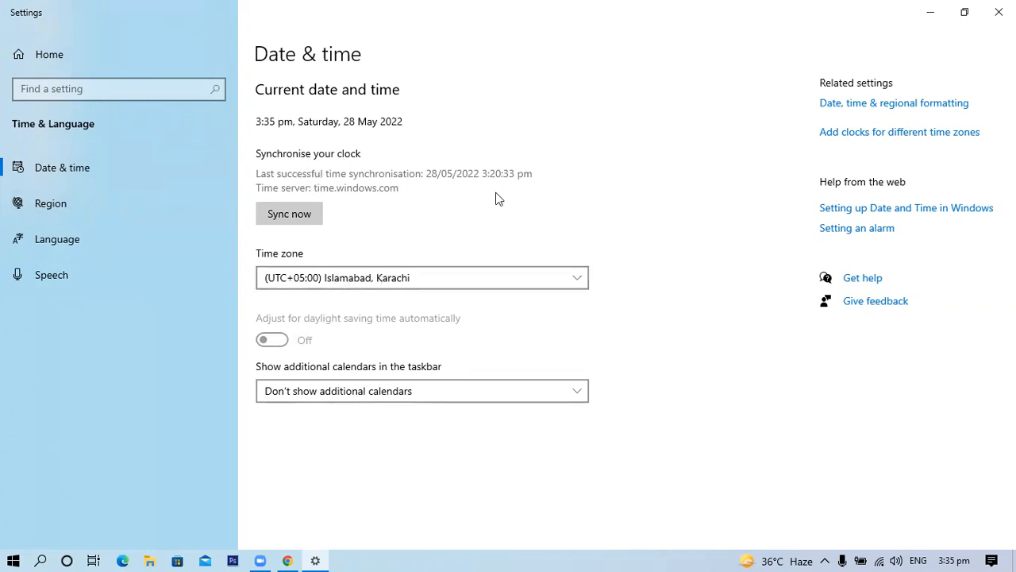
- Open the regional formatting settings, view the available short date and short time formats, and return to the Date & time page
left_click(855, 104)
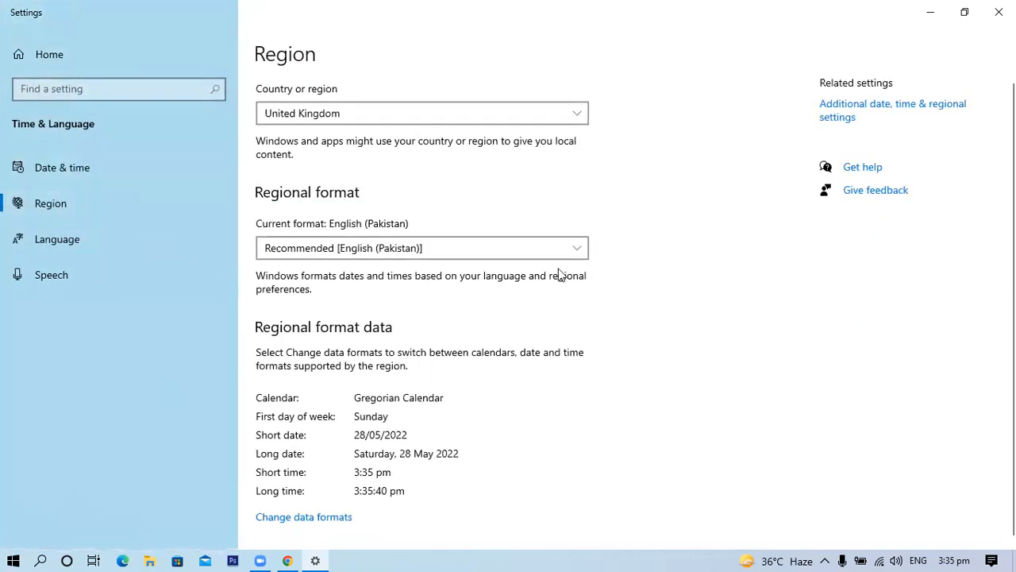
left_click(301, 517)
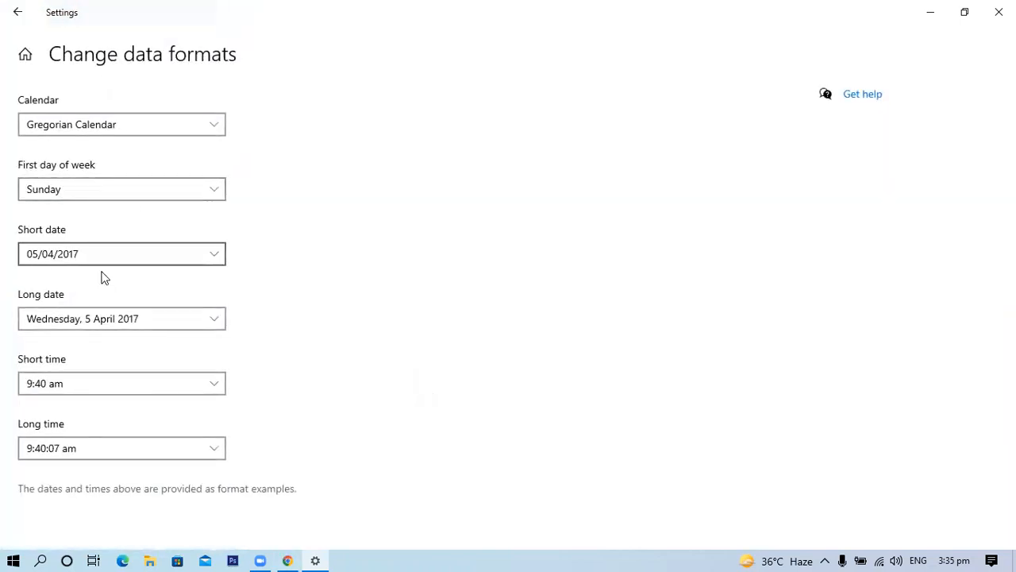
left_click(158, 254)
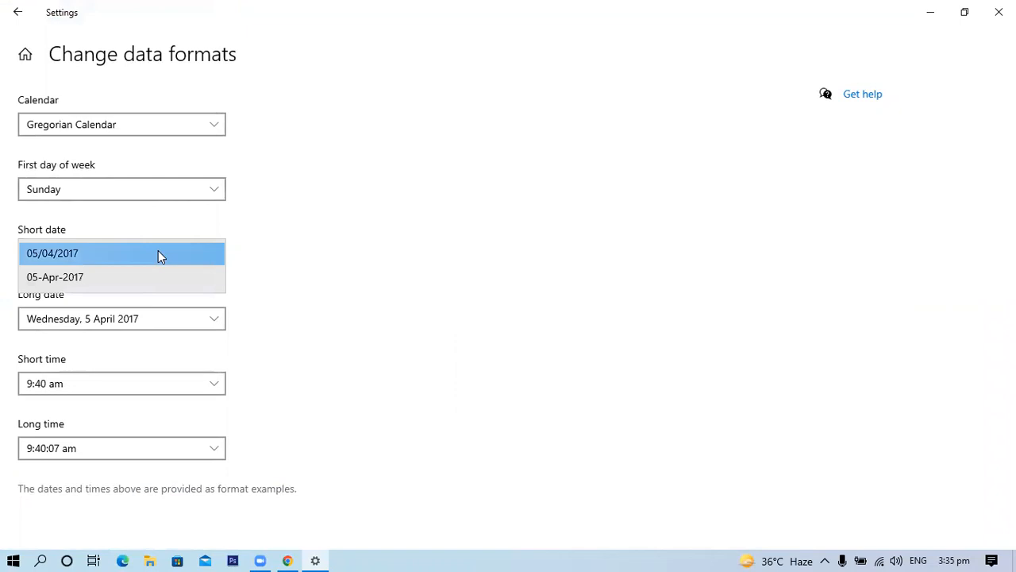
left_click(159, 252)
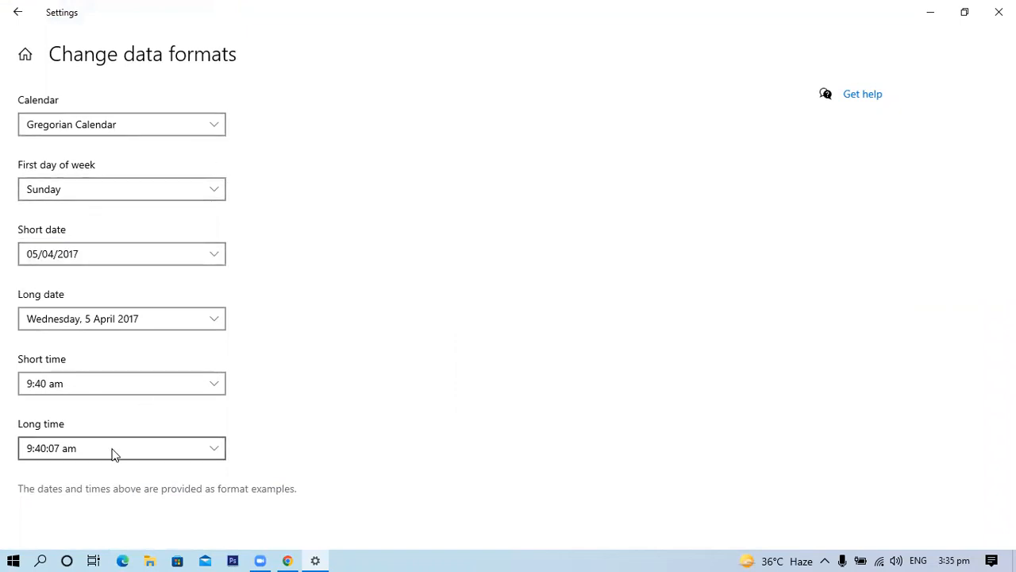
left_click(71, 386)
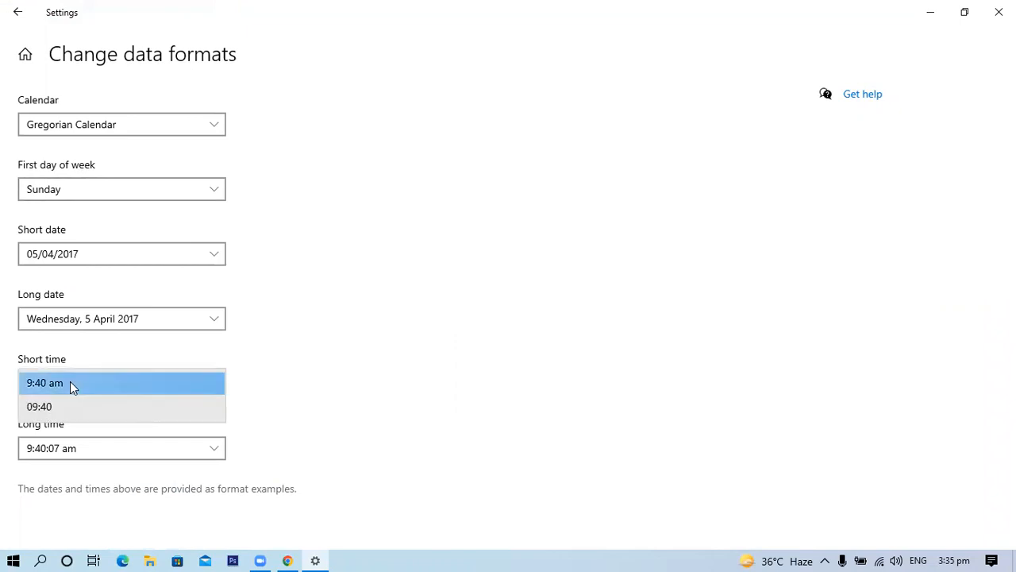
left_click(71, 384)
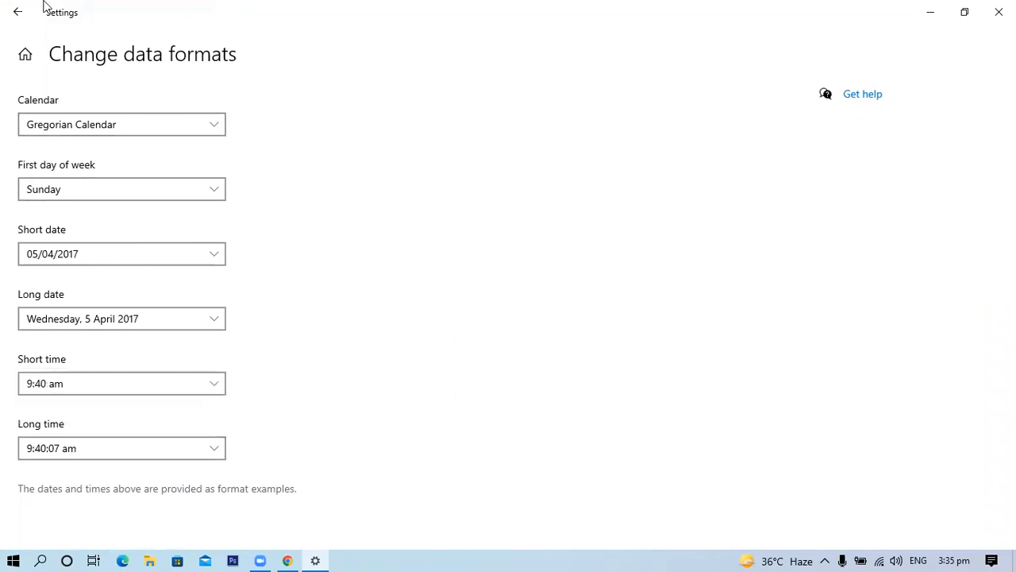
left_click(17, 19)
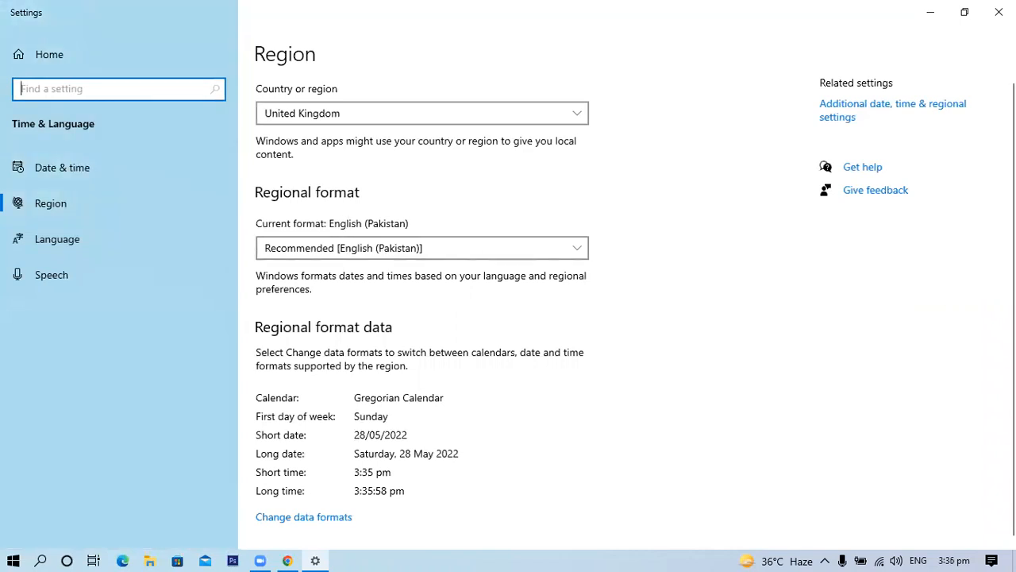
left_click(99, 180)
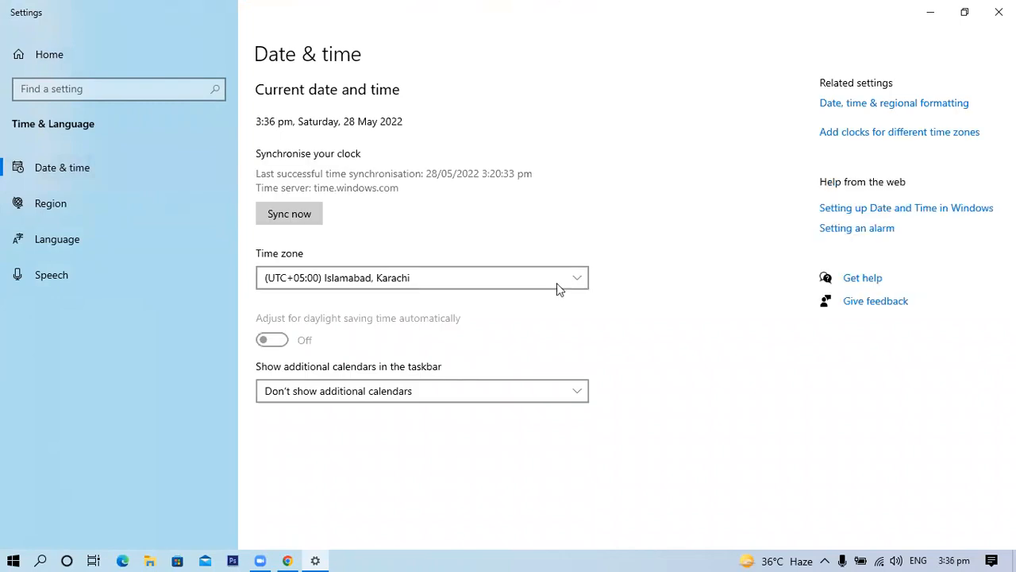
- Open the language preferences, add Urdu (Pakistan) as a language, and check the list of input languages
left_click(921, 559)
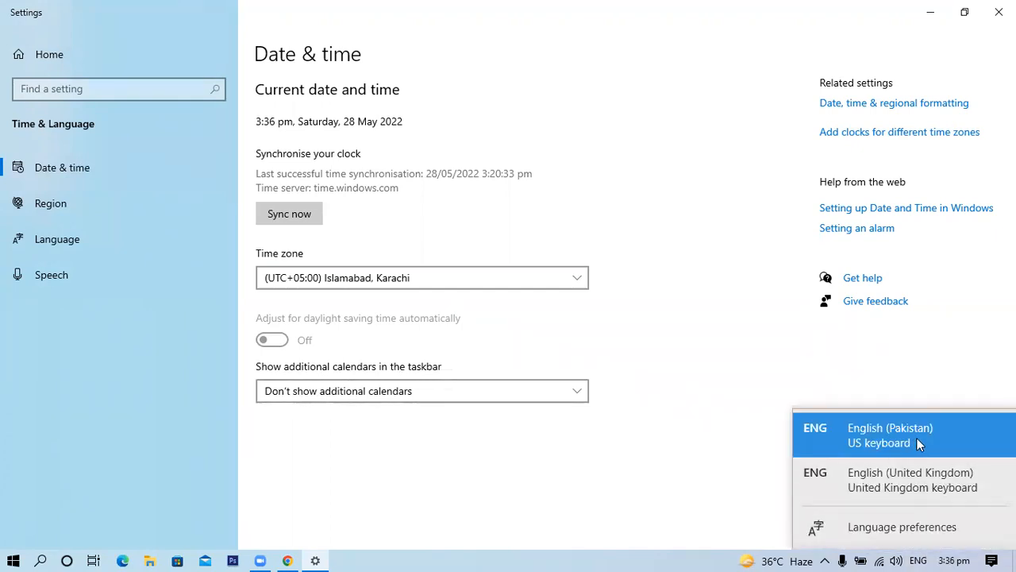
left_click(885, 527)
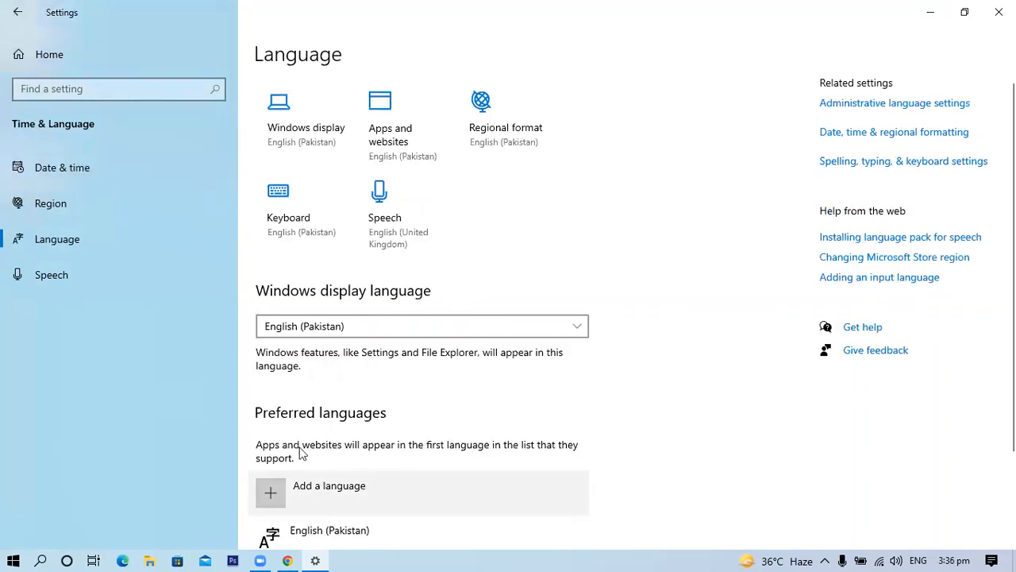
left_click(318, 491)
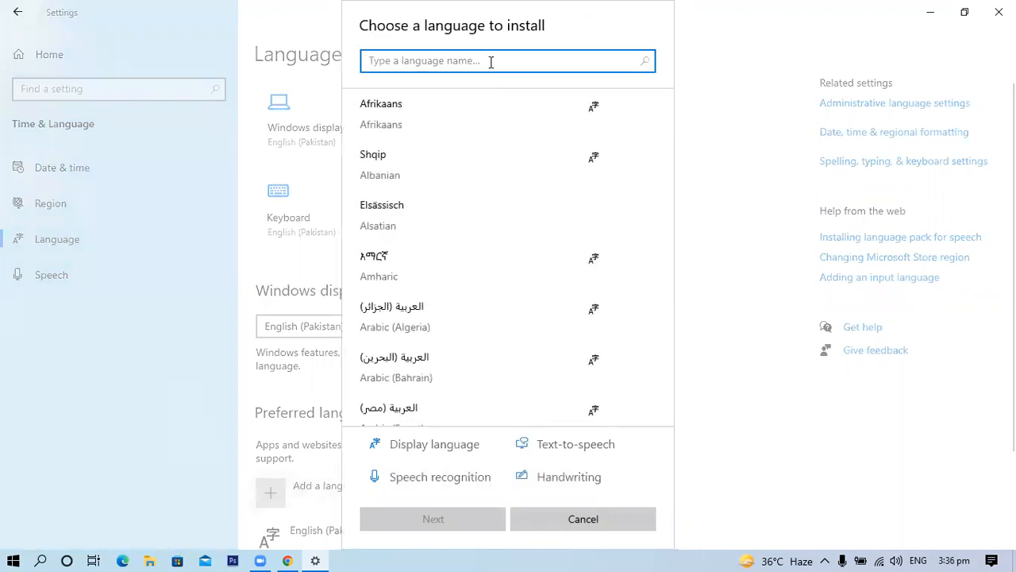
type("urdu")
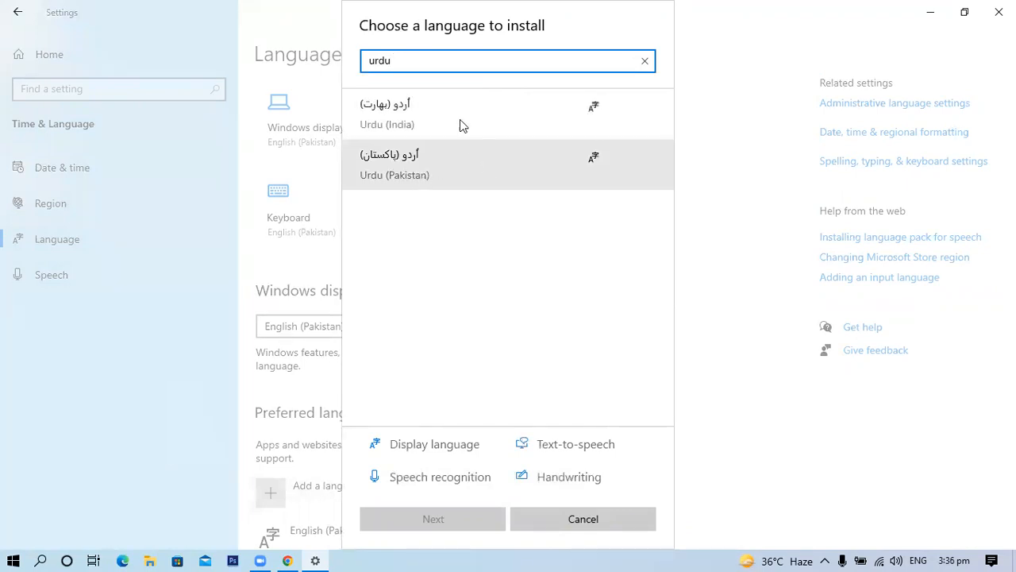
left_click(435, 174)
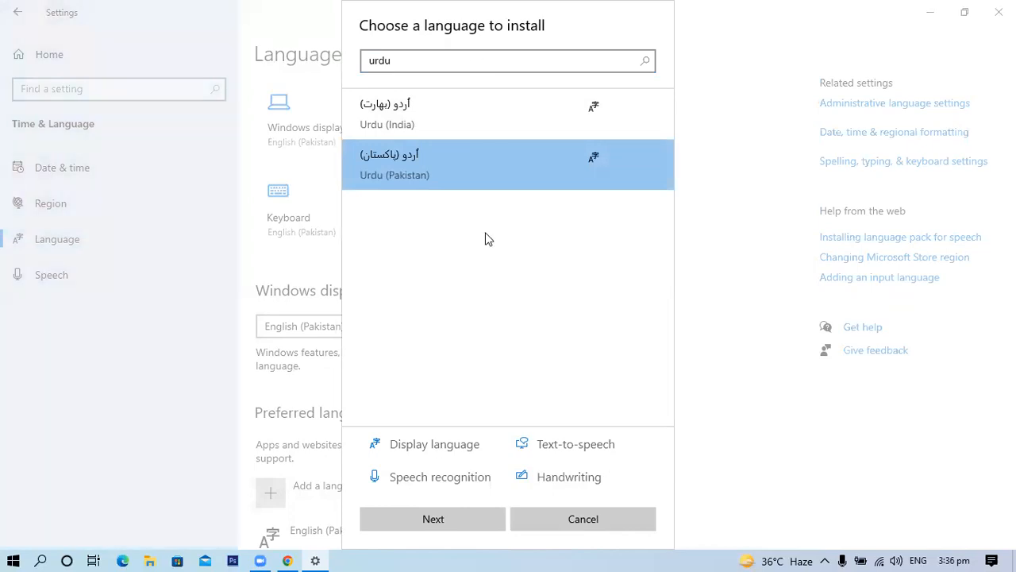
left_click(436, 523)
left_click(436, 523)
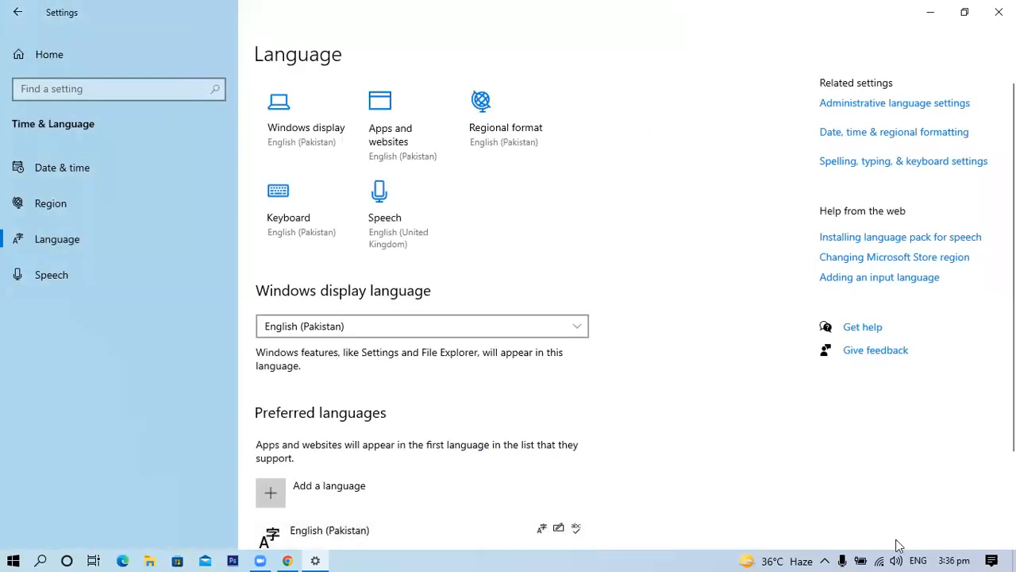
left_click(917, 553)
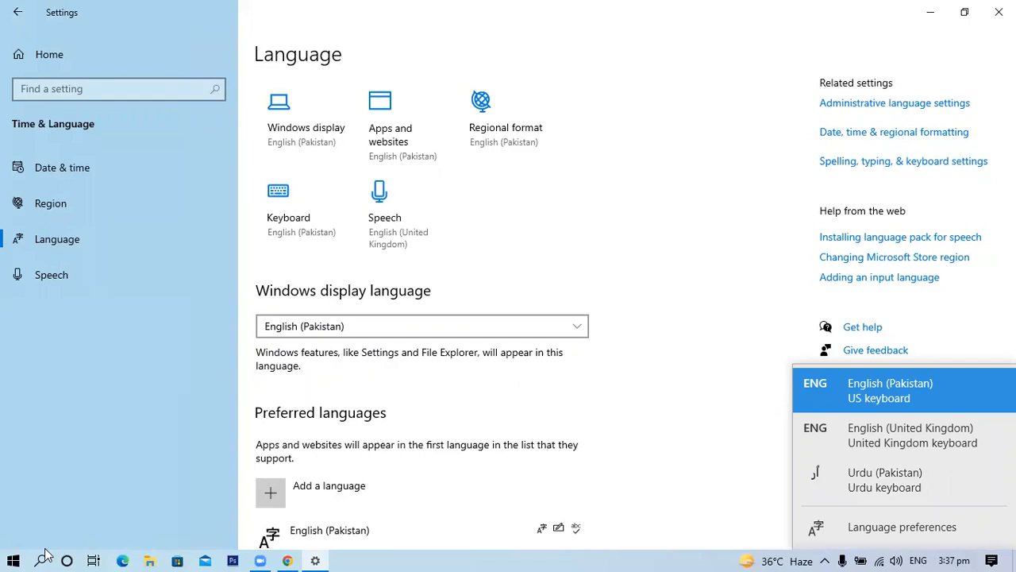
key("Escape")
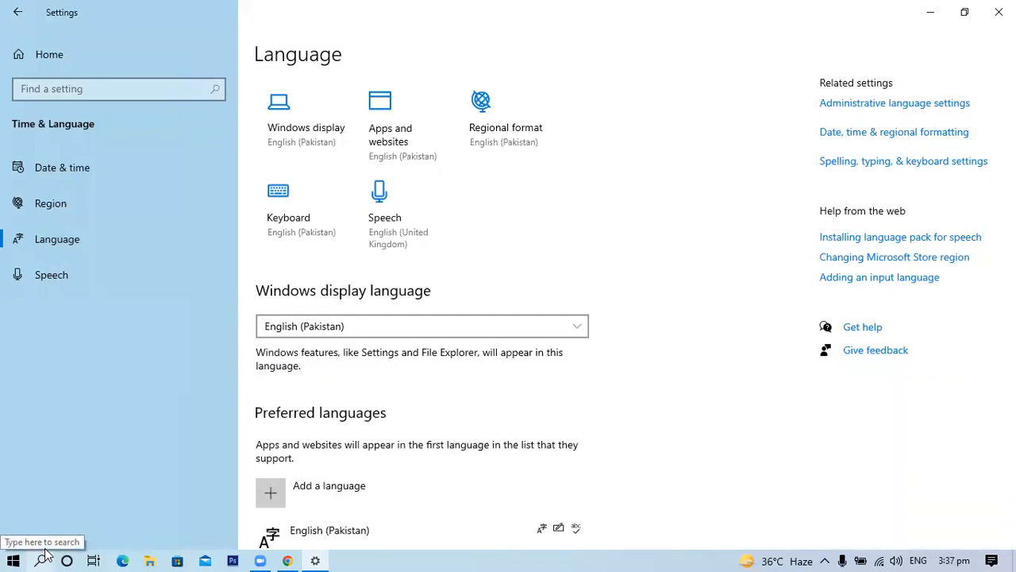
left_click(45, 553)
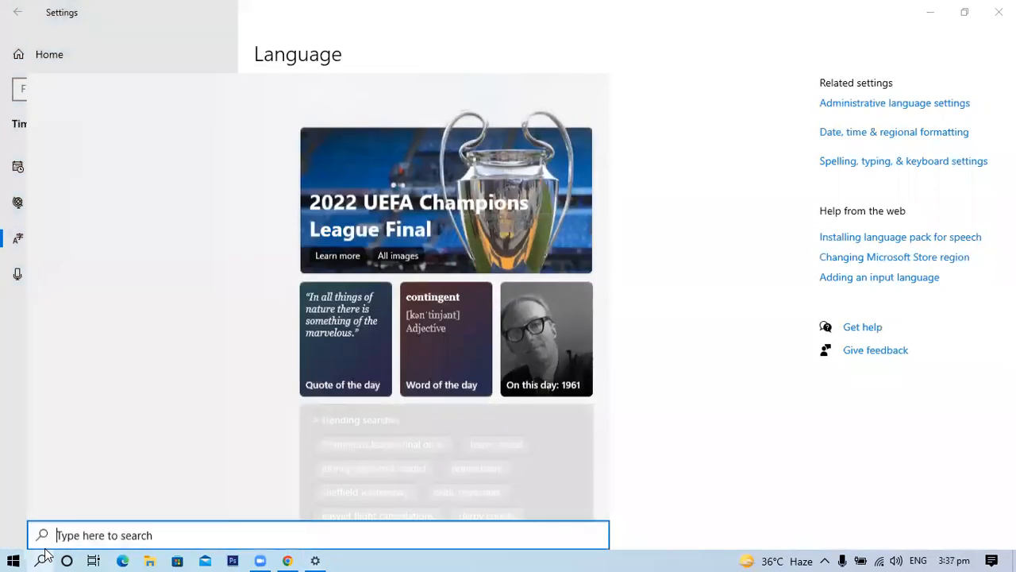
type("key")
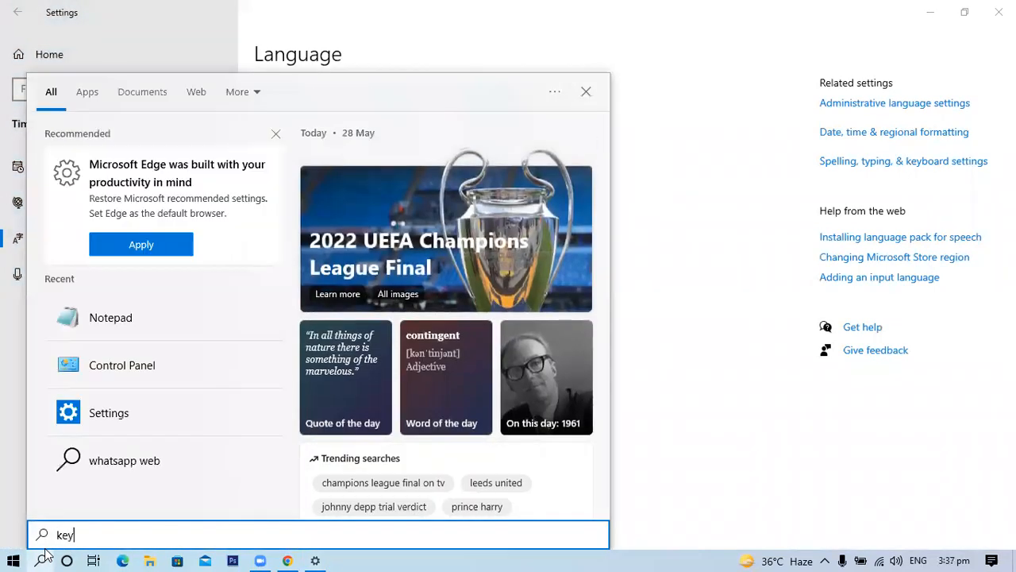
type("board")
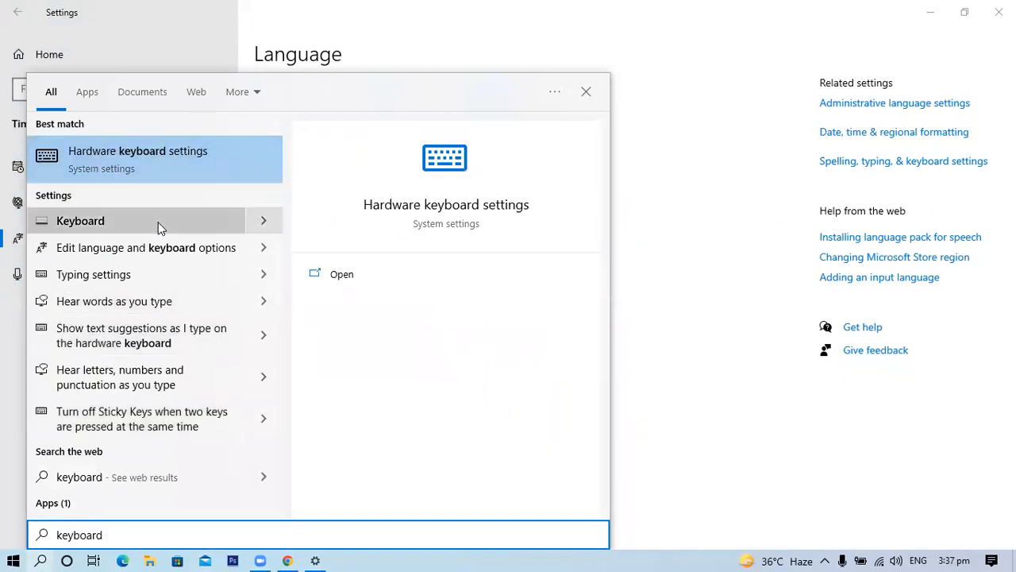
left_click(199, 225)
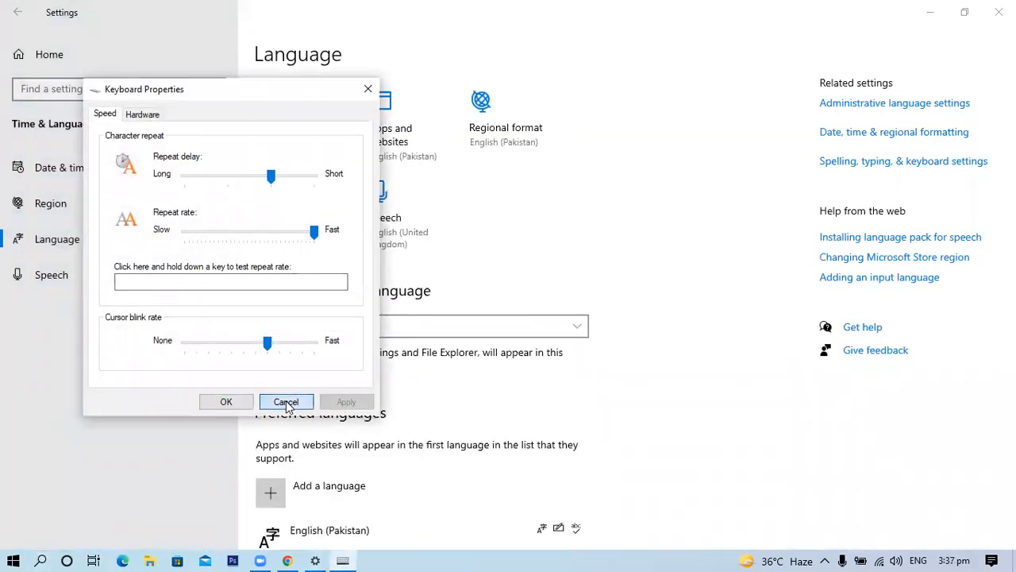
left_click(285, 402)
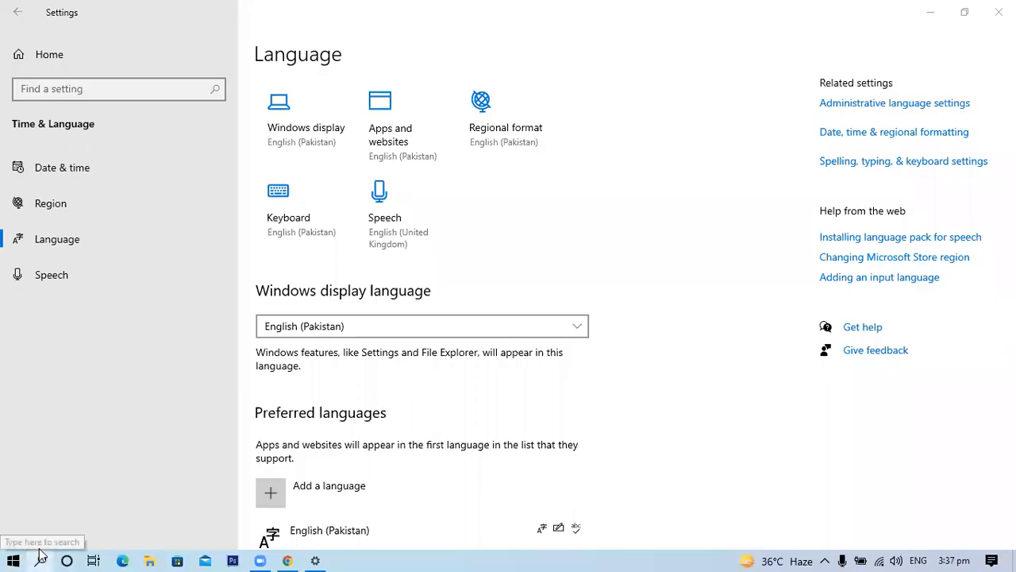
- Search Windows for "keyboard" and open the On-Screen Keyboard
left_click(40, 556)
type("keyboard")
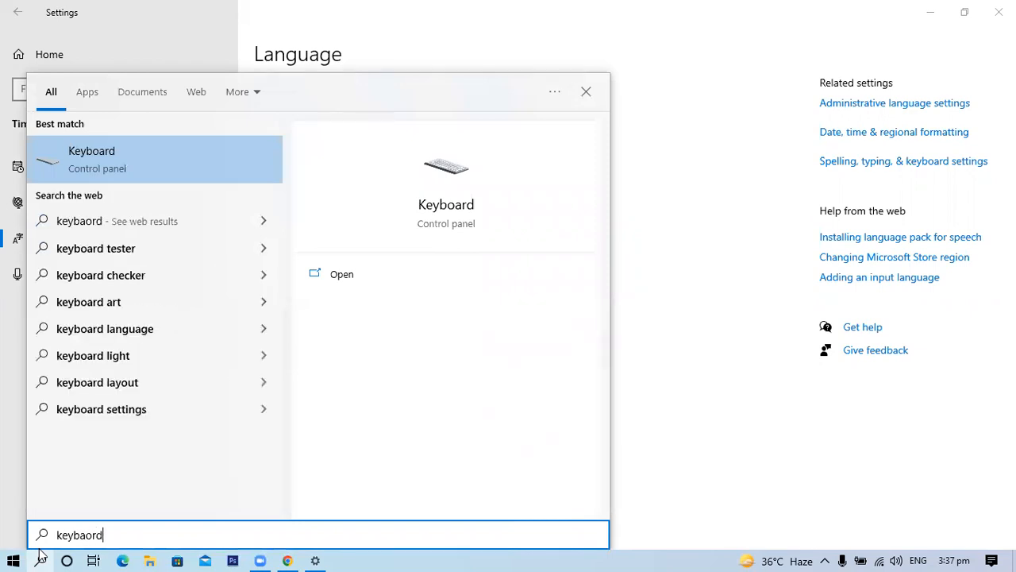
key("BackSpace")
key("BackSpace")
key("BackSpace")
key("BackSpace")
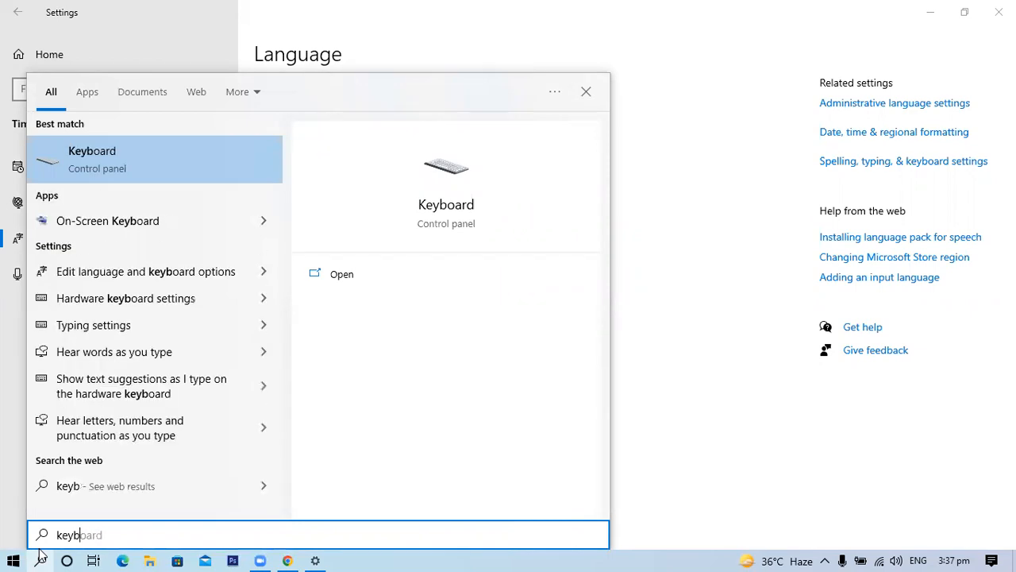
type("oard")
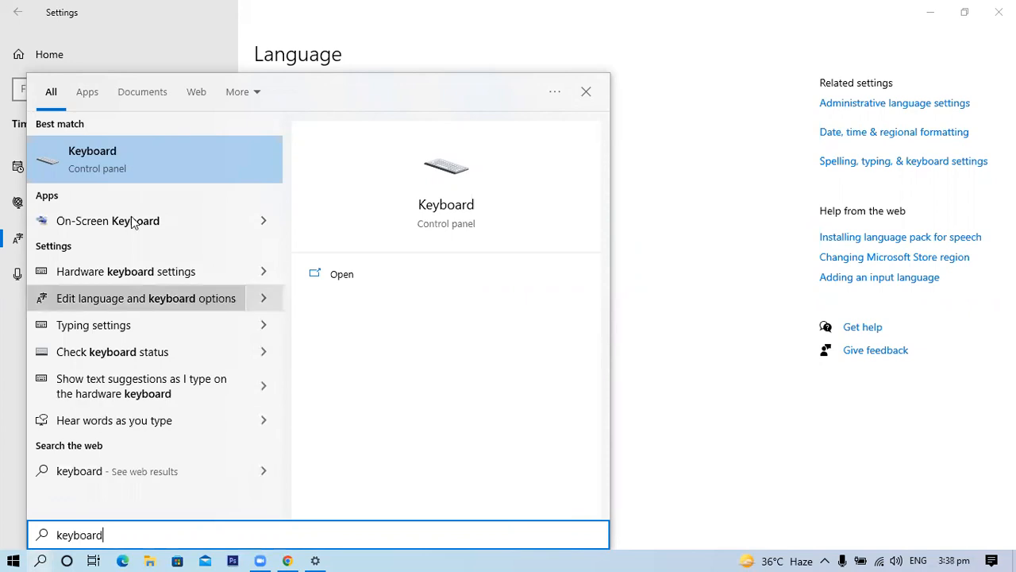
key("Escape")
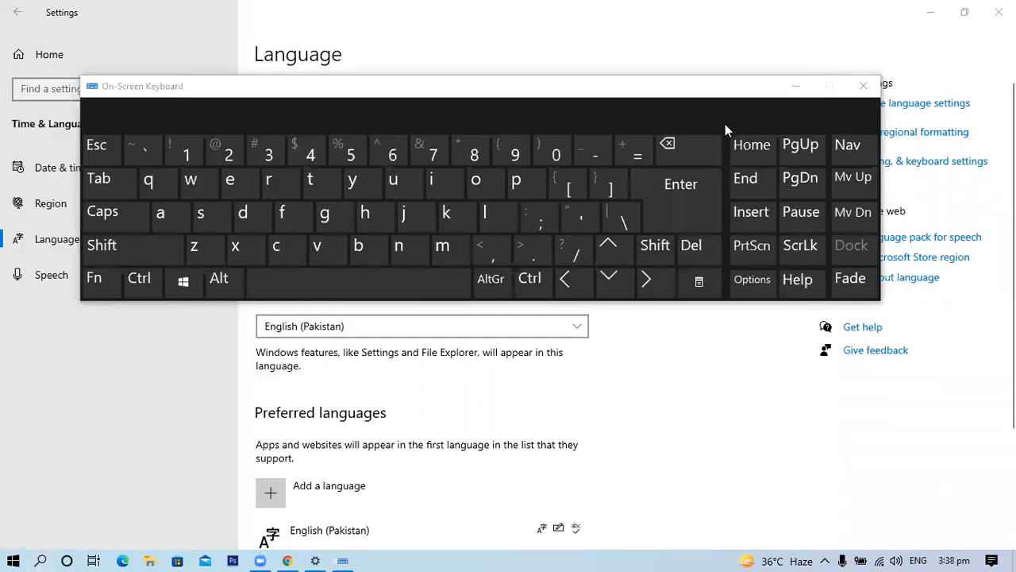
- Switch the input language to Urdu (Pakistan), try several Urdu letters on the On-Screen Keyboard, and close it
left_click(918, 560)
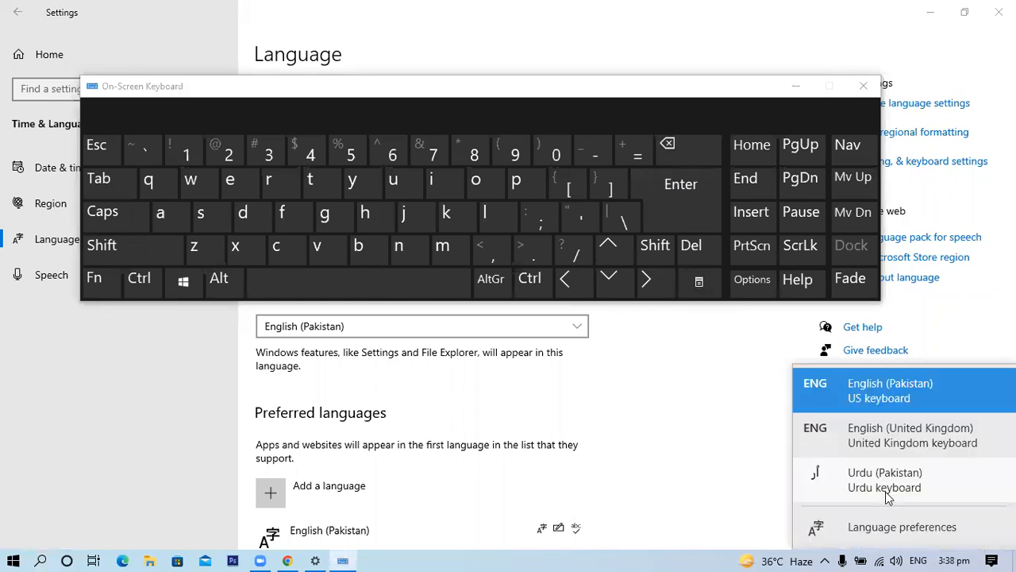
left_click(888, 494)
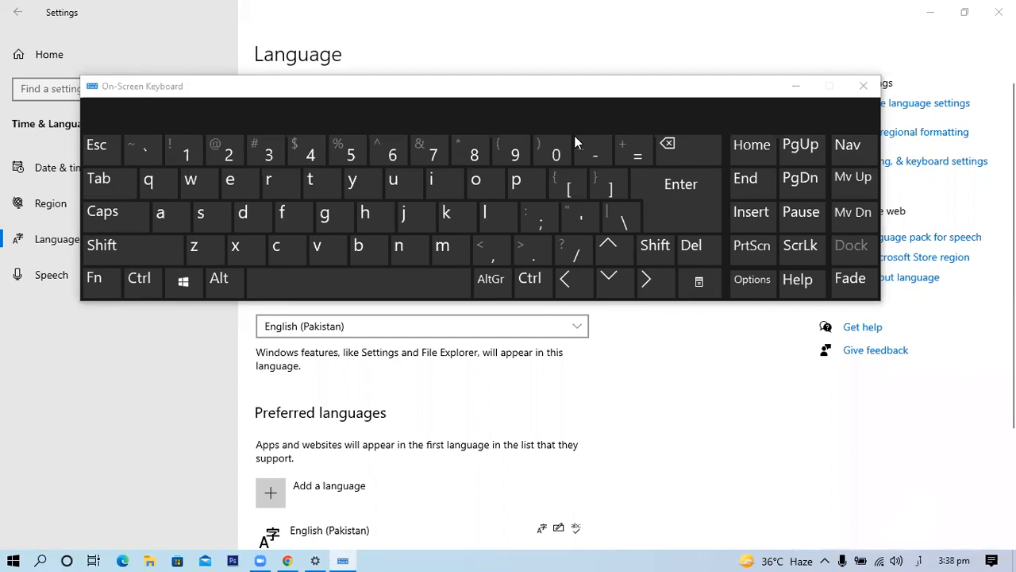
left_click(586, 159)
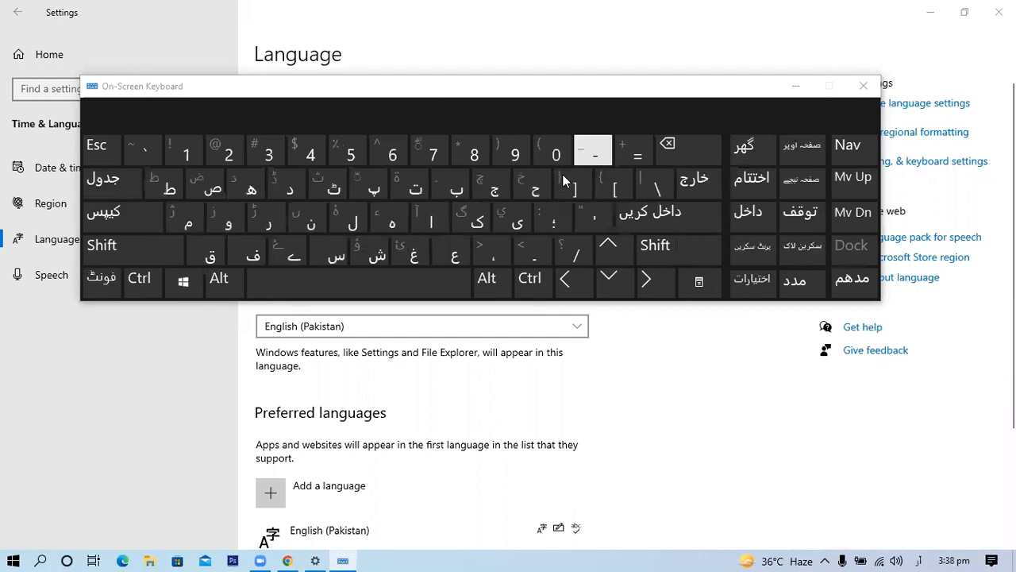
left_click(384, 187)
left_click(408, 189)
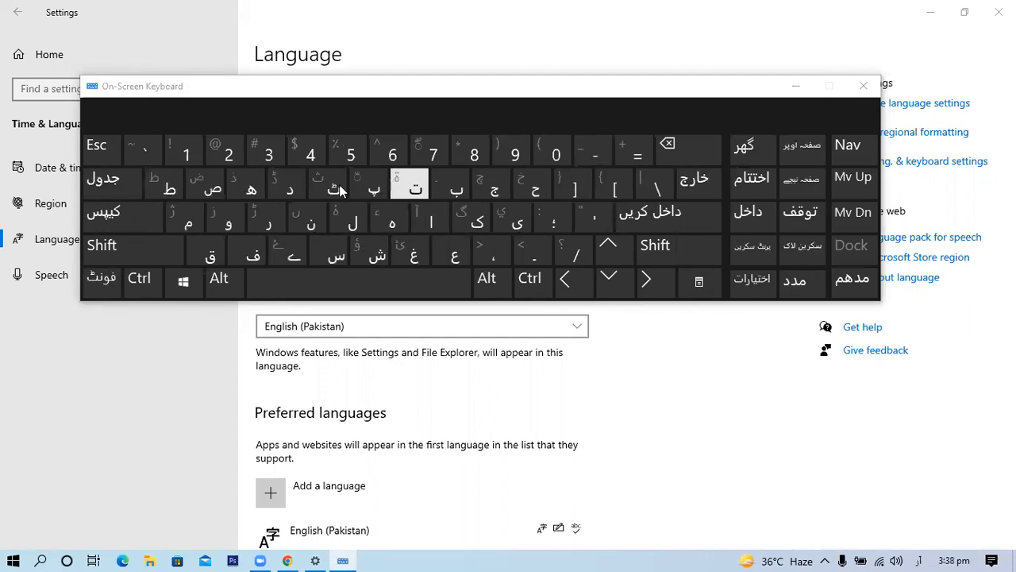
left_click(329, 188)
left_click(172, 195)
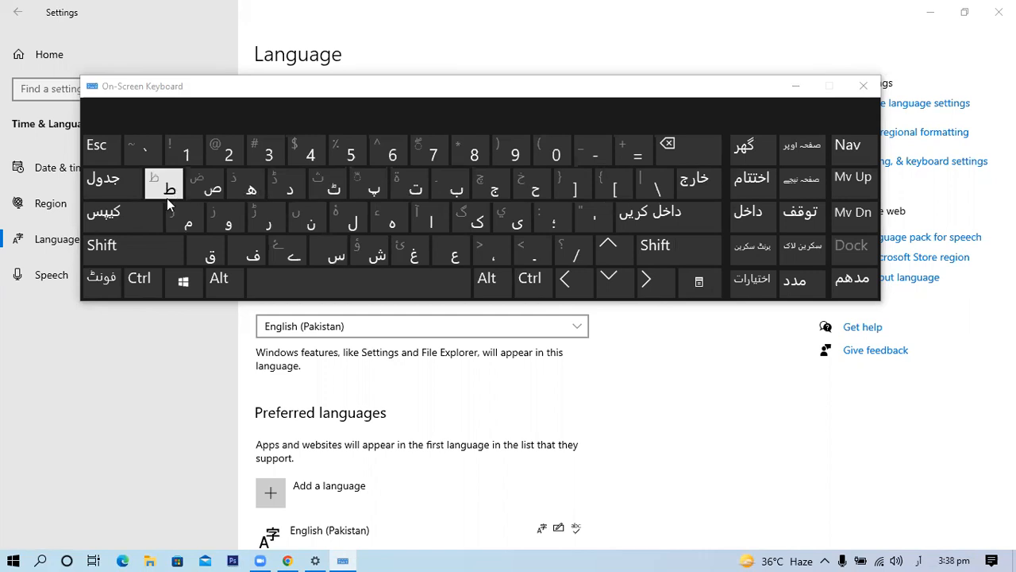
key("t")
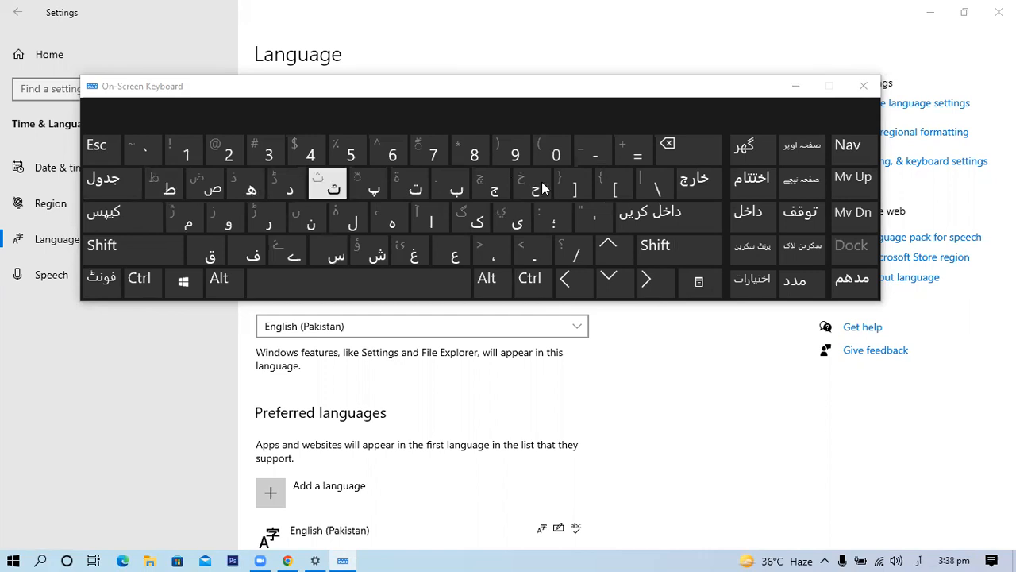
left_click(543, 187)
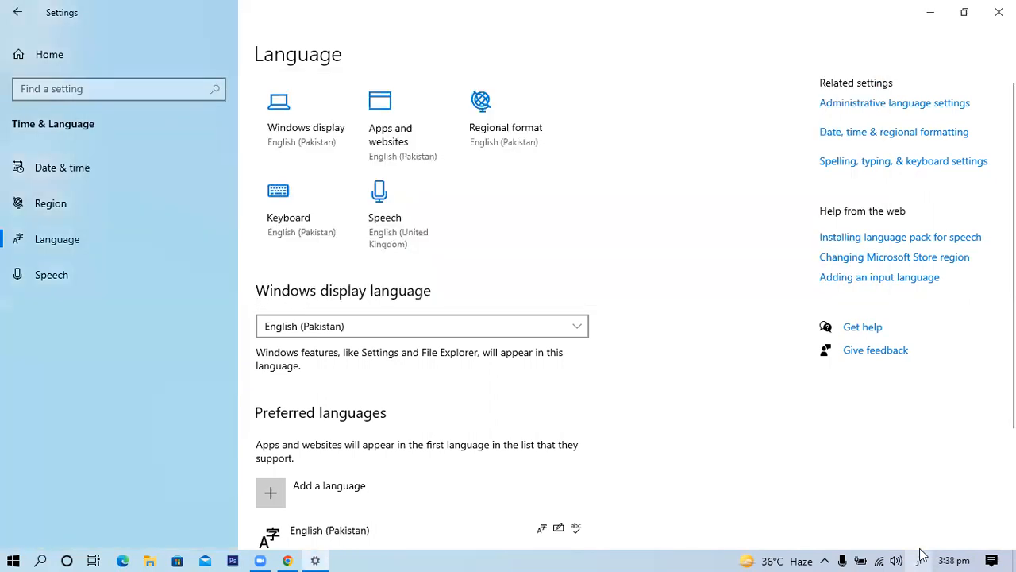
- Switch the input language back to English (Pakistan) with the US keyboard and close Settings
left_click(919, 559)
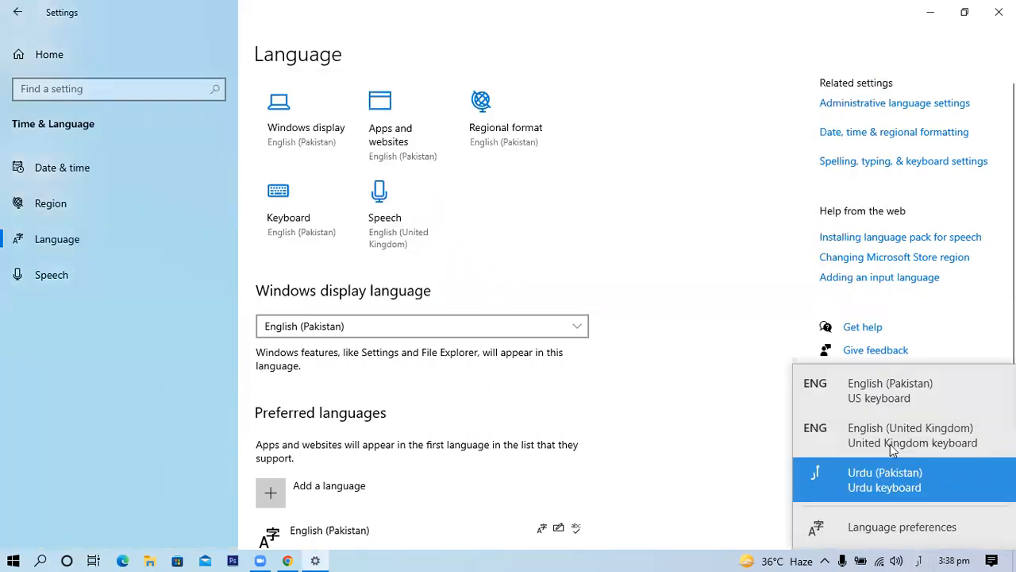
left_click(873, 401)
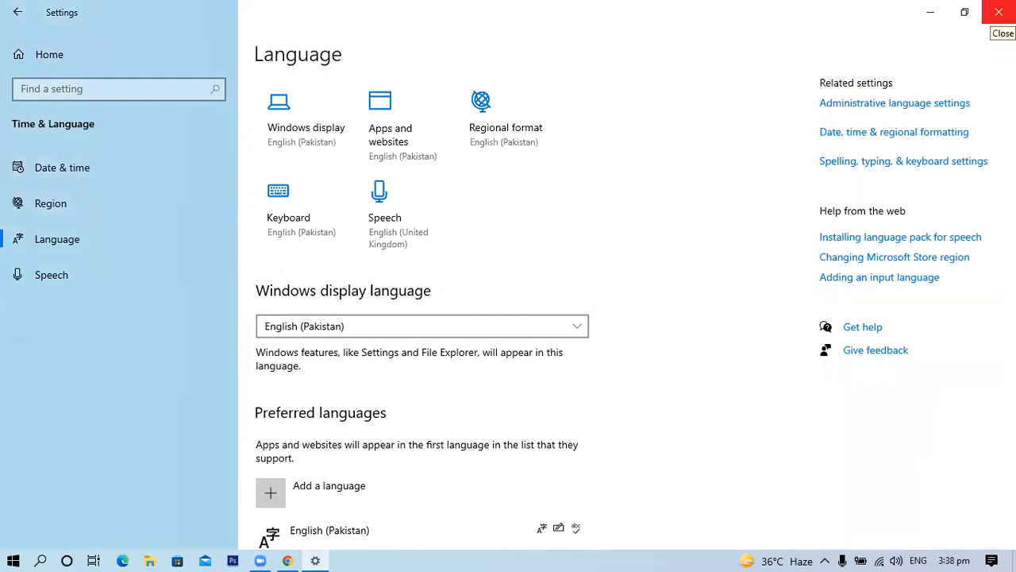
left_click(999, 12)
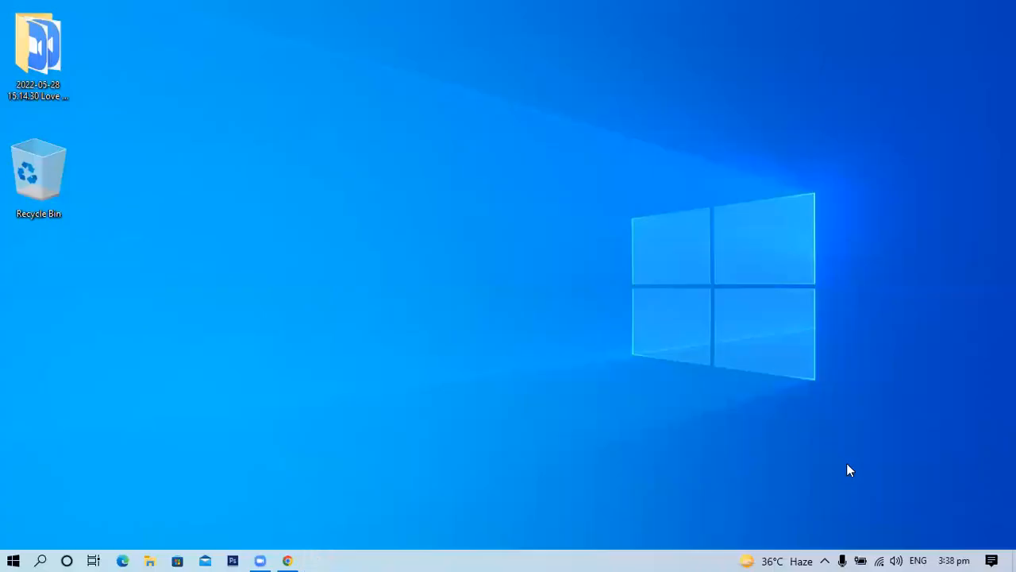
- Check the speaker volume, open the Sound settings, and review the output and input device options
left_click(898, 559)
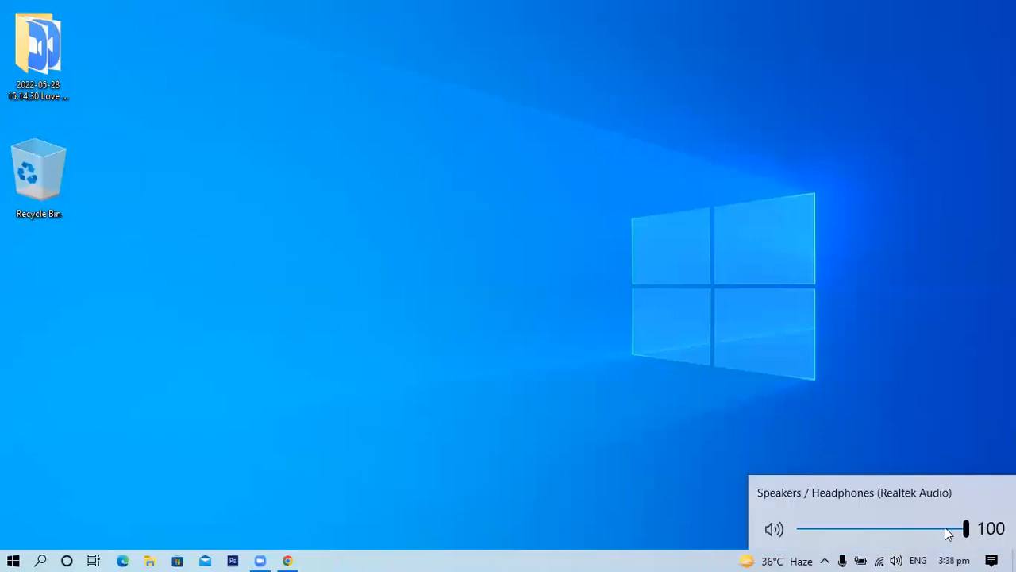
right_click(896, 556)
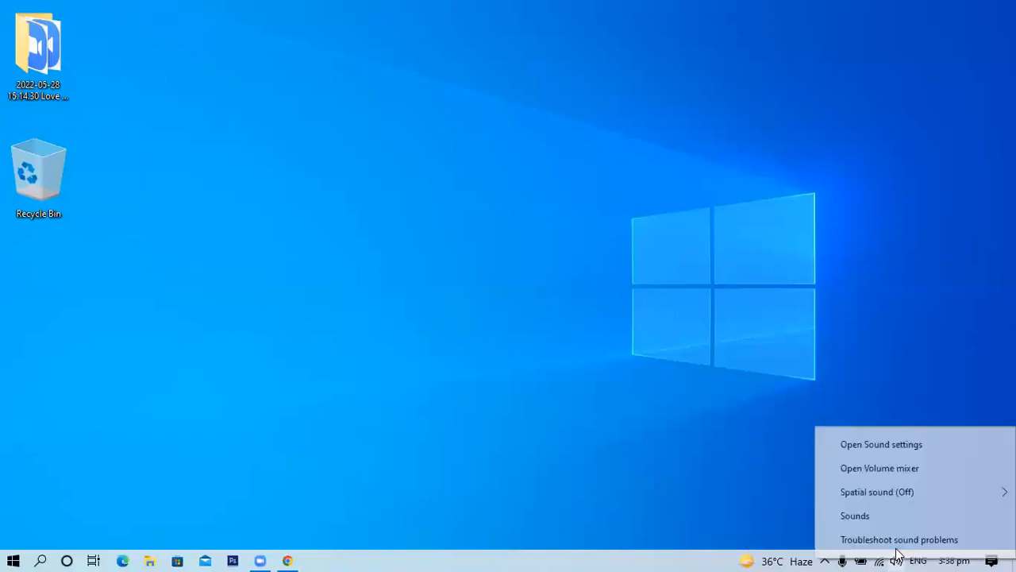
left_click(887, 450)
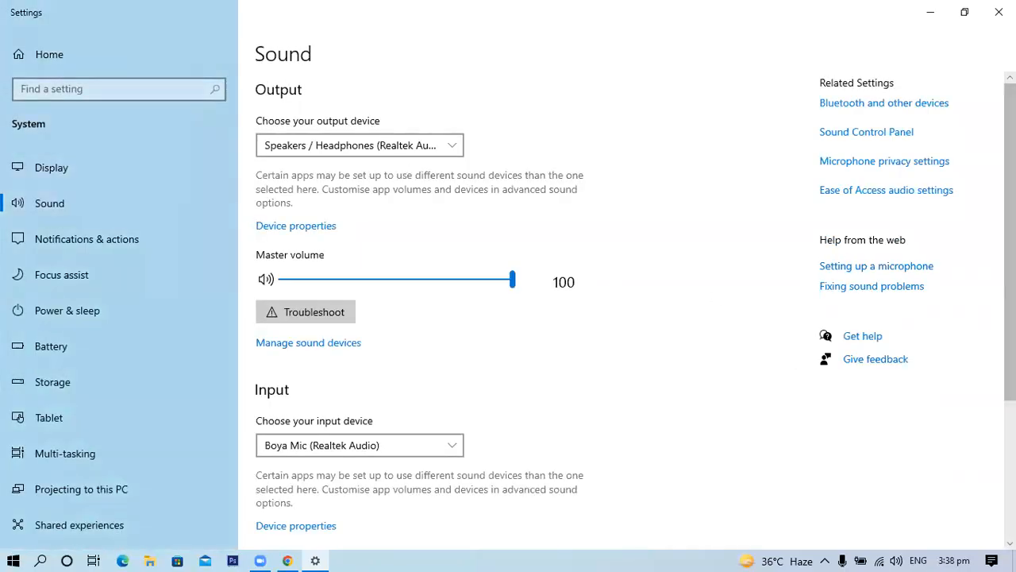
scroll(627, 312, "down", 3)
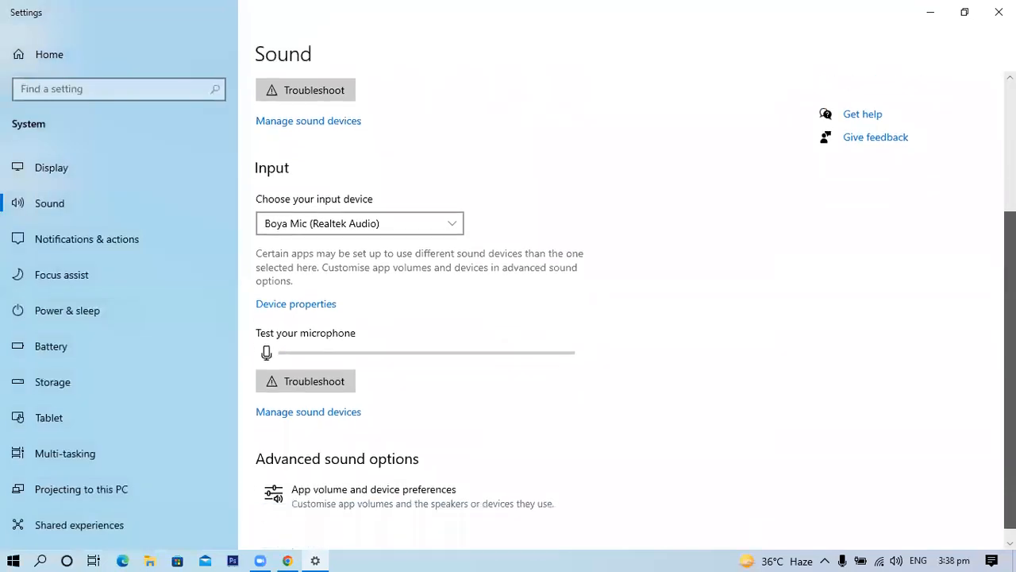
scroll(628, 312, "up", 2)
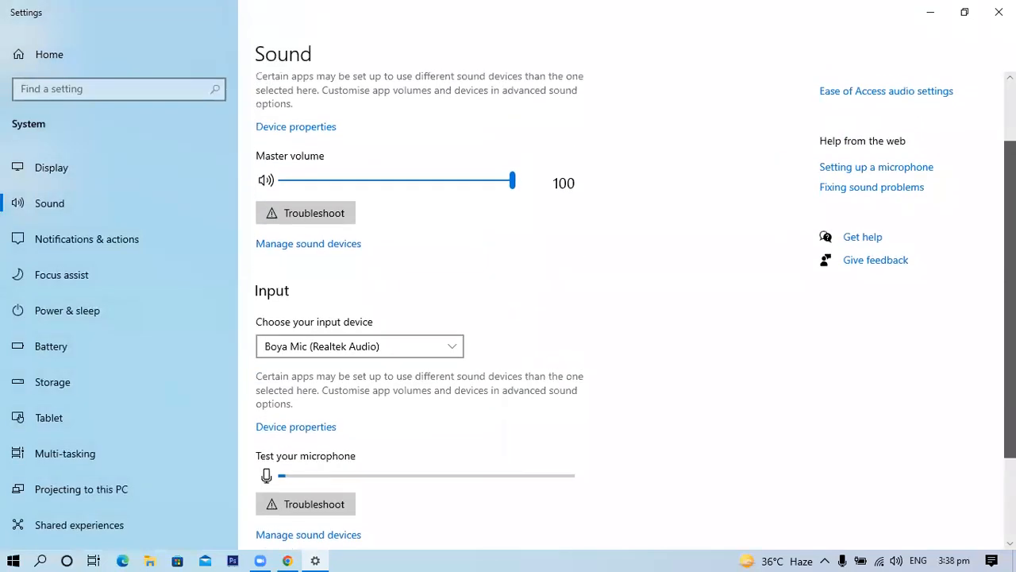
left_click_drag(1011, 300, 1011, 302)
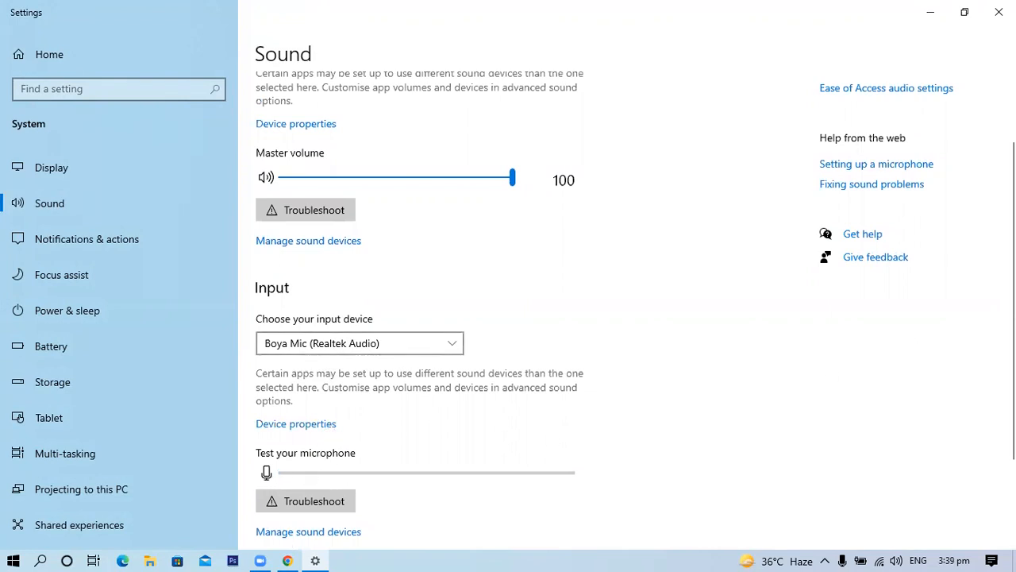
scroll(1010, 342, "down", 2)
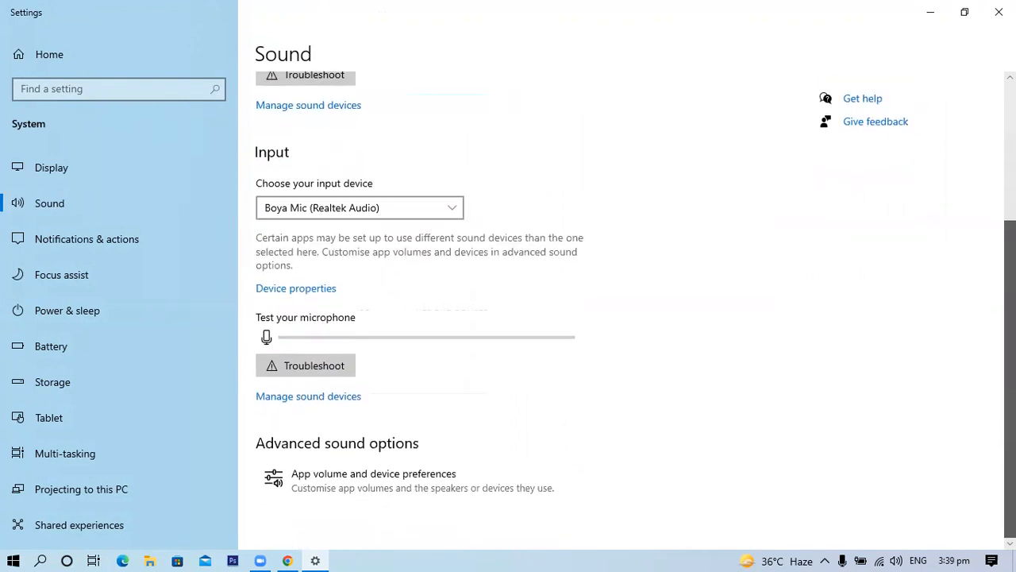
- View the app volume and device preferences and close Settings
left_click(291, 482)
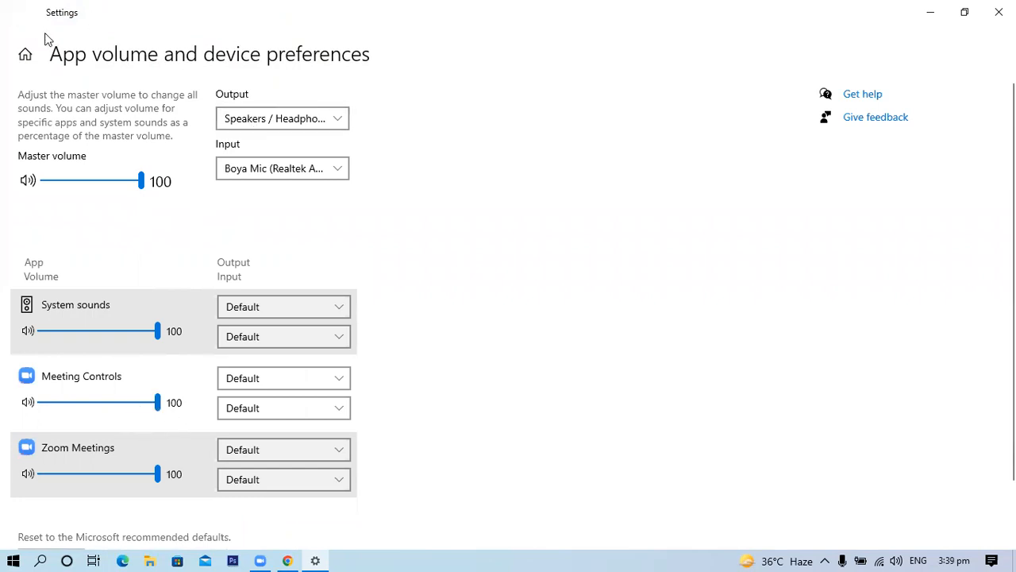
left_click(24, 57)
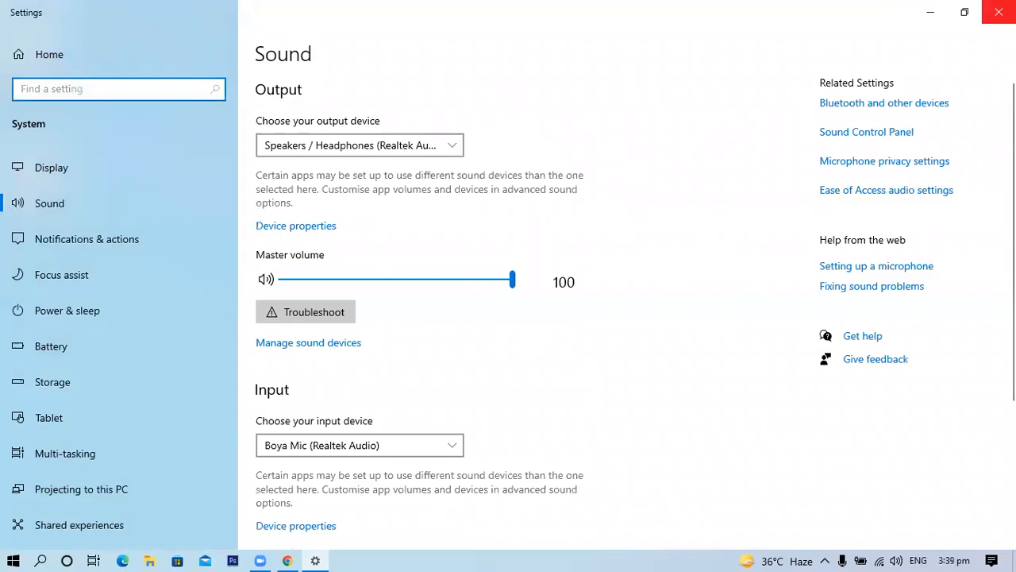
left_click(999, 11)
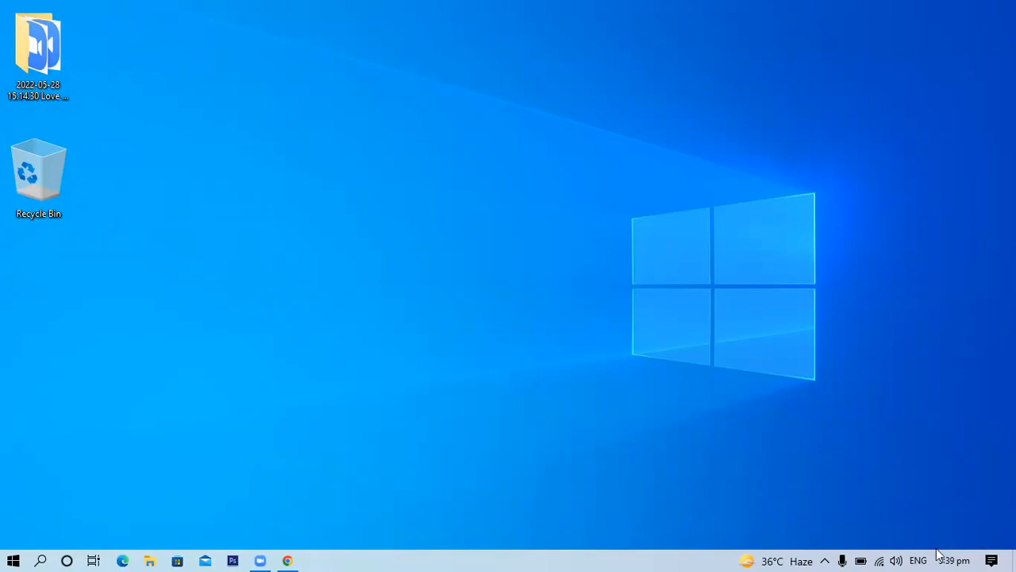
- Move the crossed-out cloud icon to the end of the hidden taskbar icons, and open and dismiss the news and weather feed
left_click(826, 556)
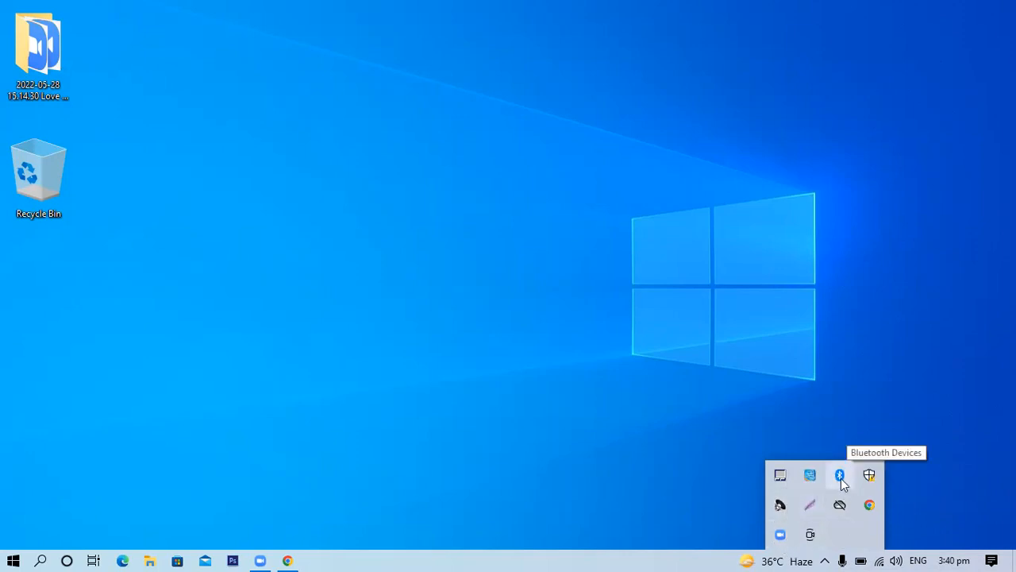
left_click_drag(830, 497, 828, 554)
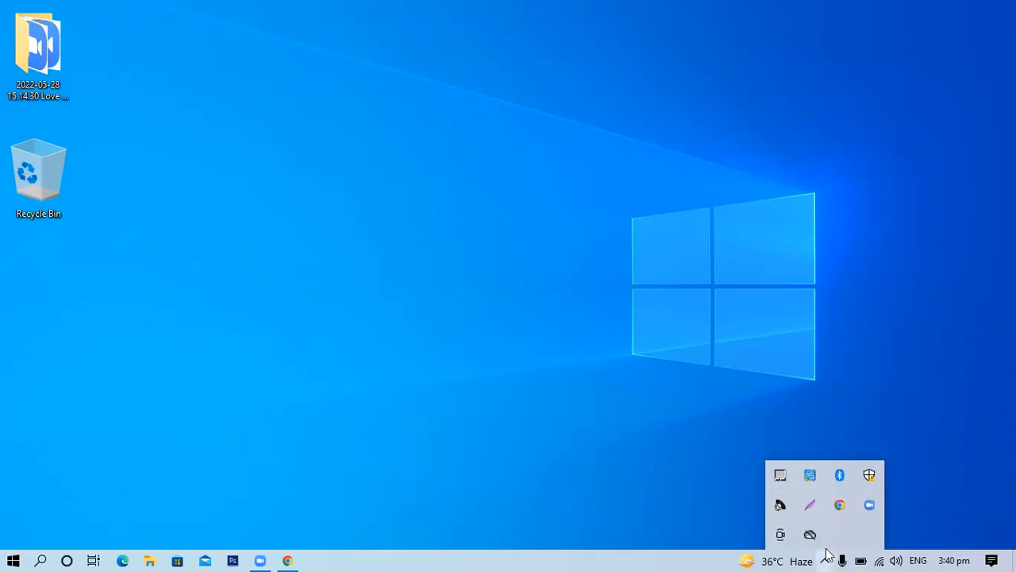
left_click(783, 554)
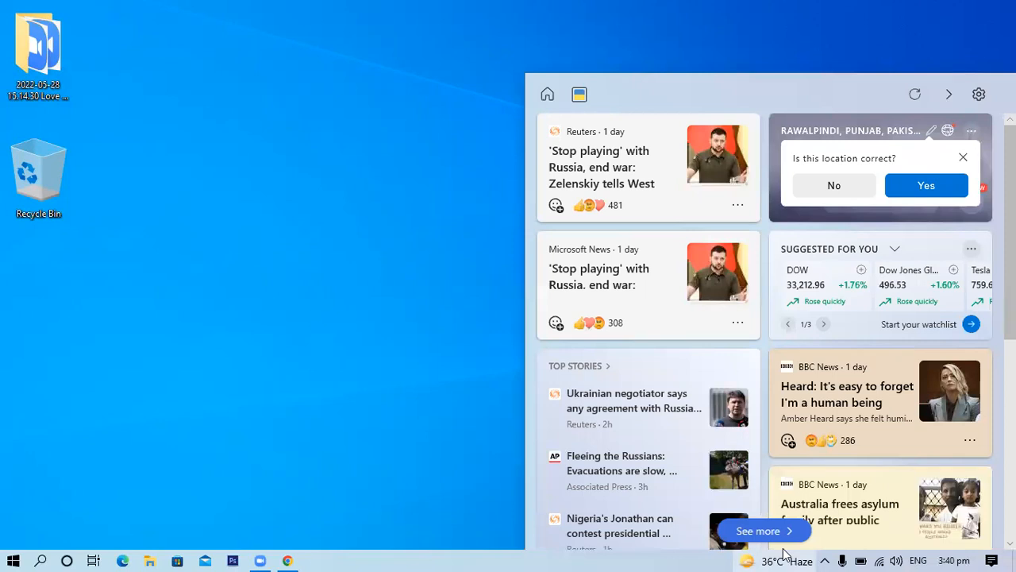
left_click(503, 429)
left_click(546, 395)
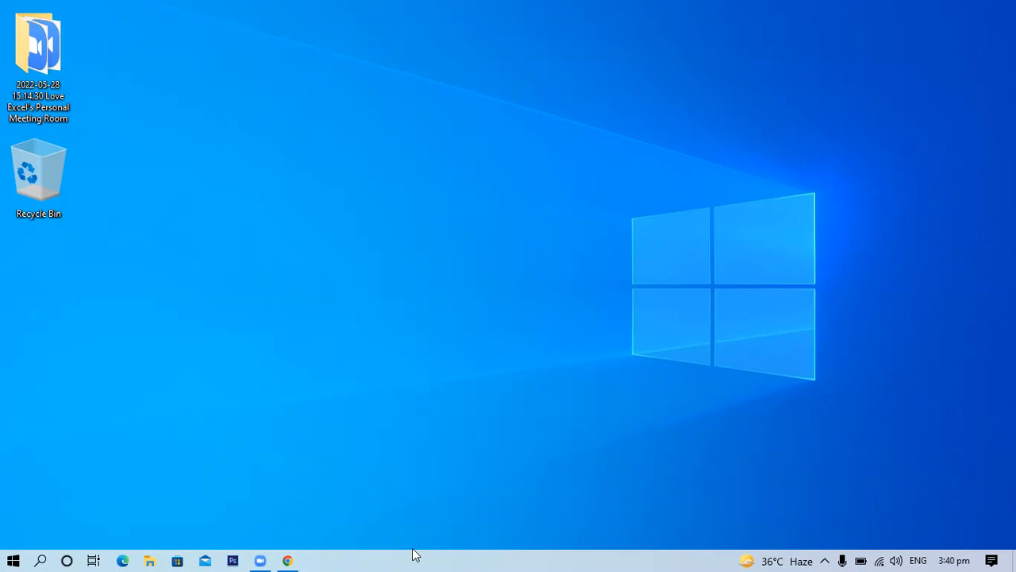
left_click(288, 558)
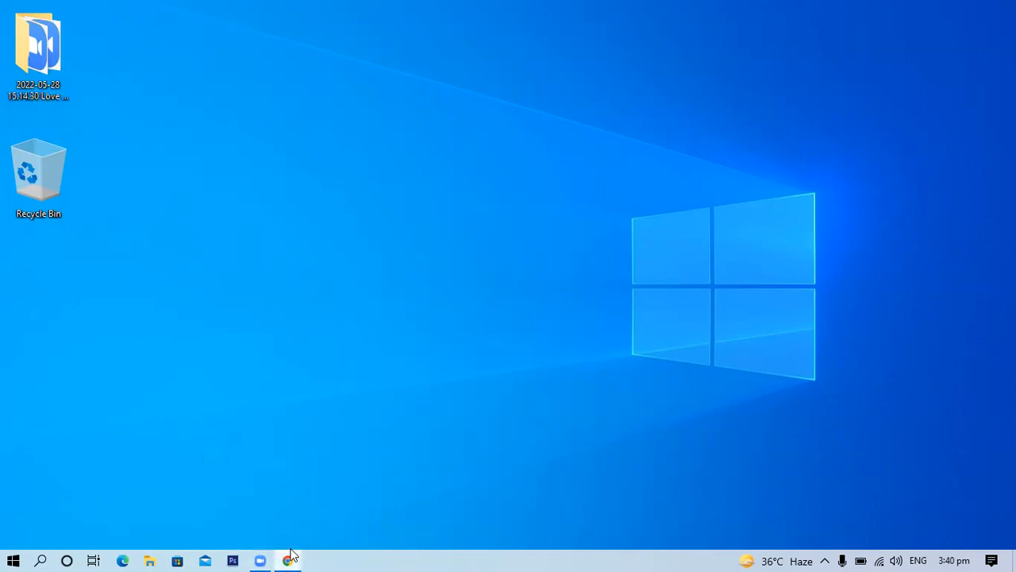
- Unpin Mail from the taskbar and view File Explorer's pinned and frequent locations
right_click(208, 553)
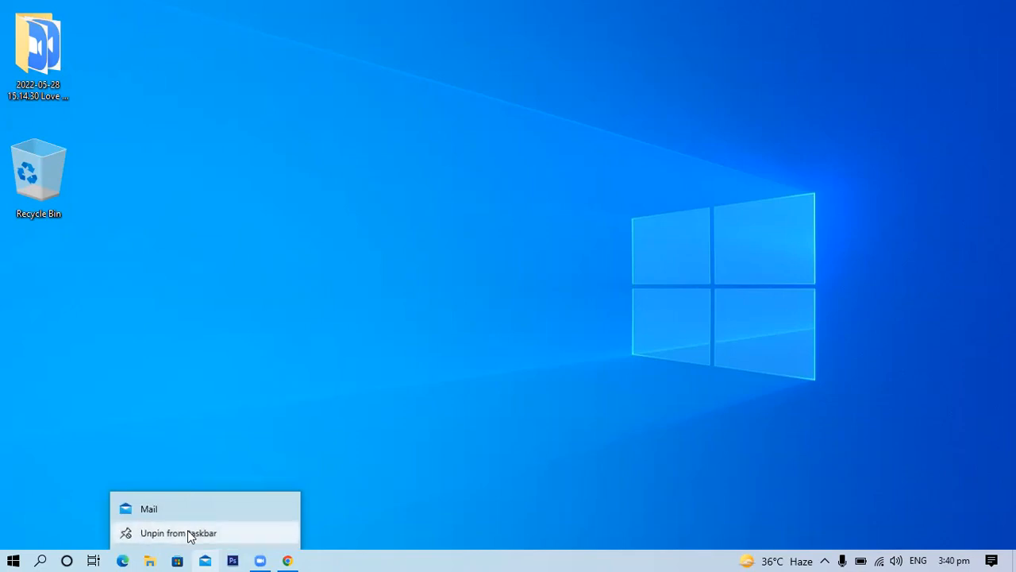
left_click(189, 533)
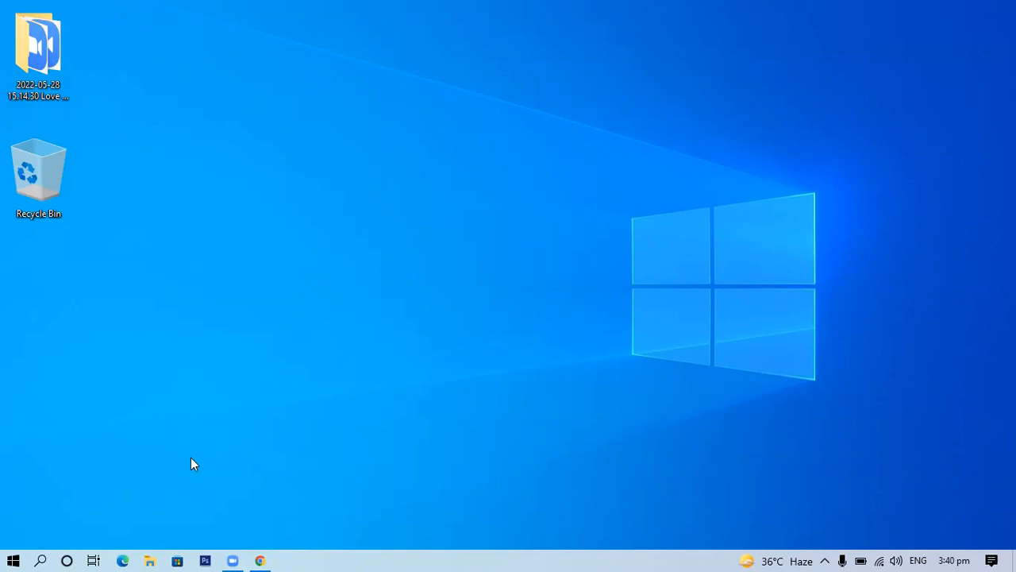
right_click(147, 555)
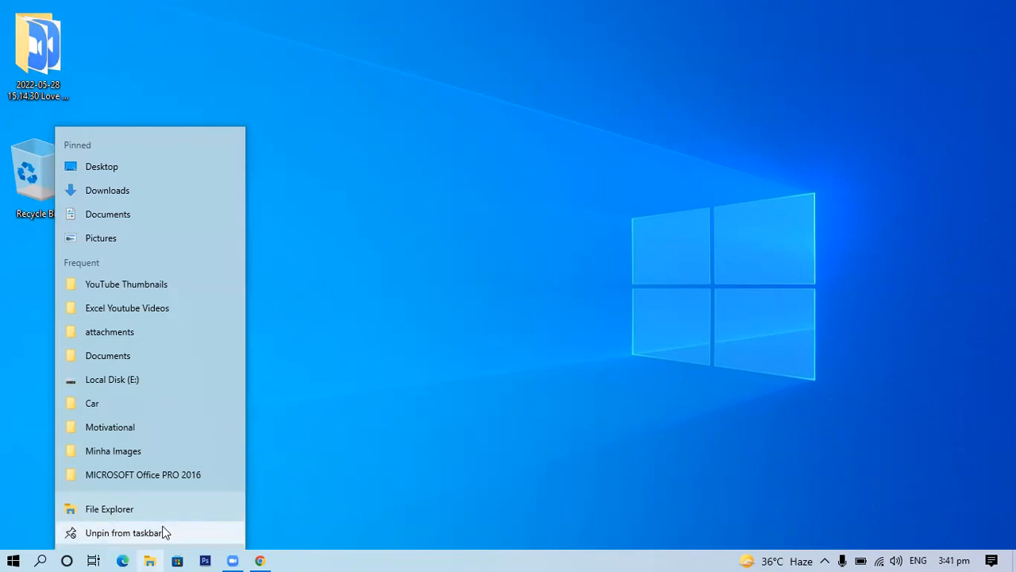
left_click(194, 552)
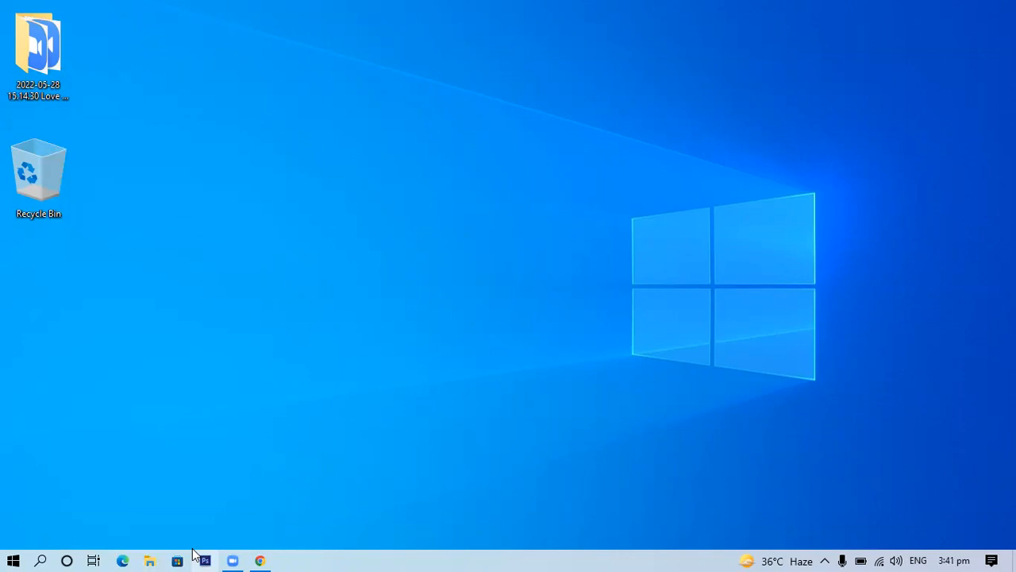
- Unpin Microsoft Edge and Microsoft Store from the taskbar
right_click(124, 556)
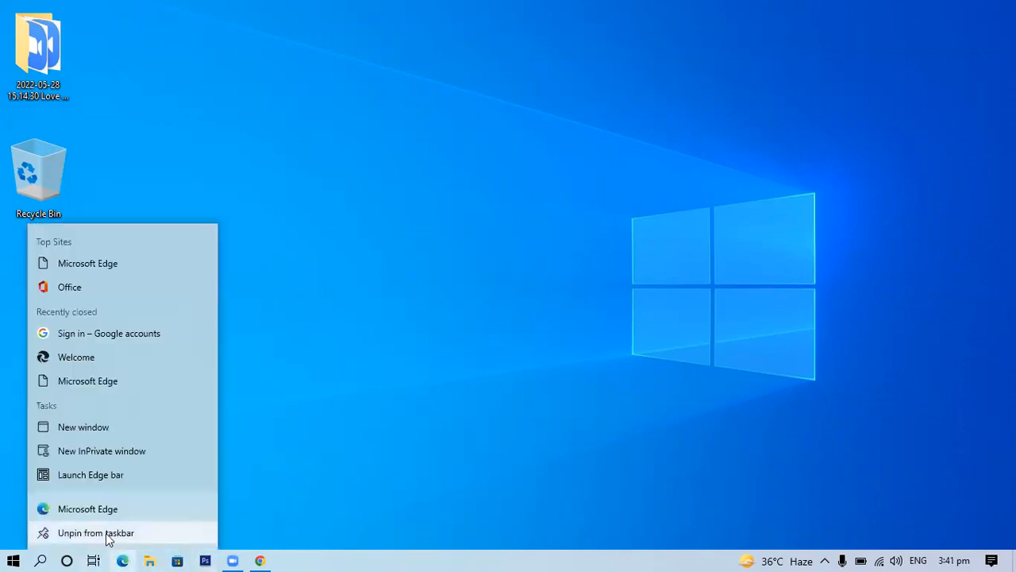
left_click(108, 535)
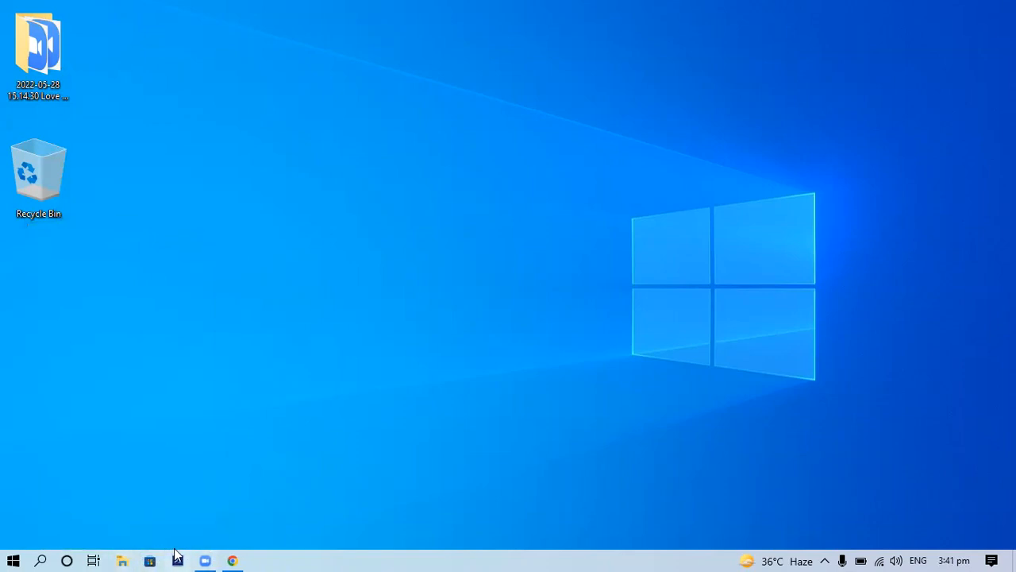
right_click(151, 554)
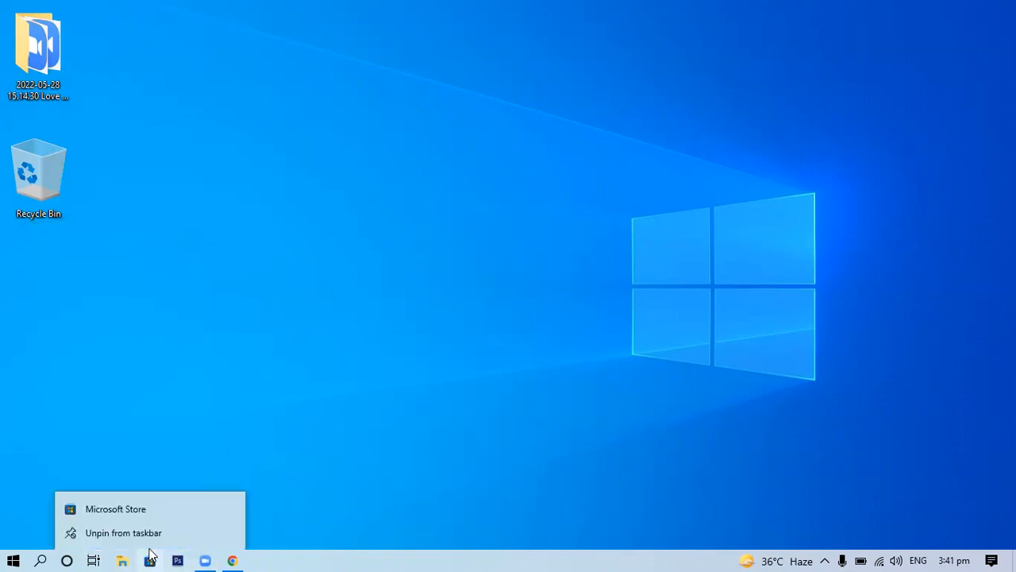
left_click(137, 537)
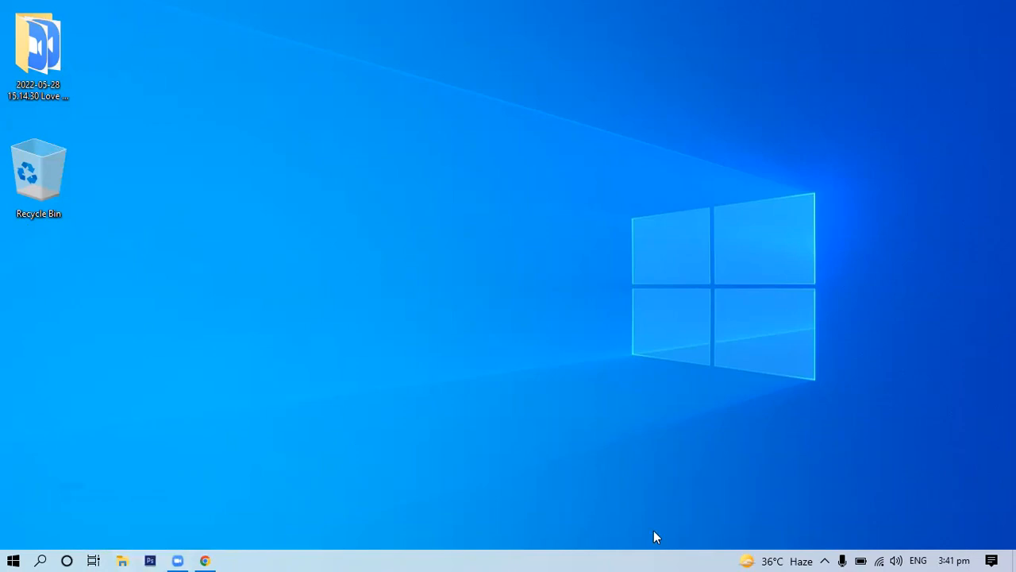
- Show the open windows in Task View, bring up the Chrome window, and minimise it
left_click(92, 554)
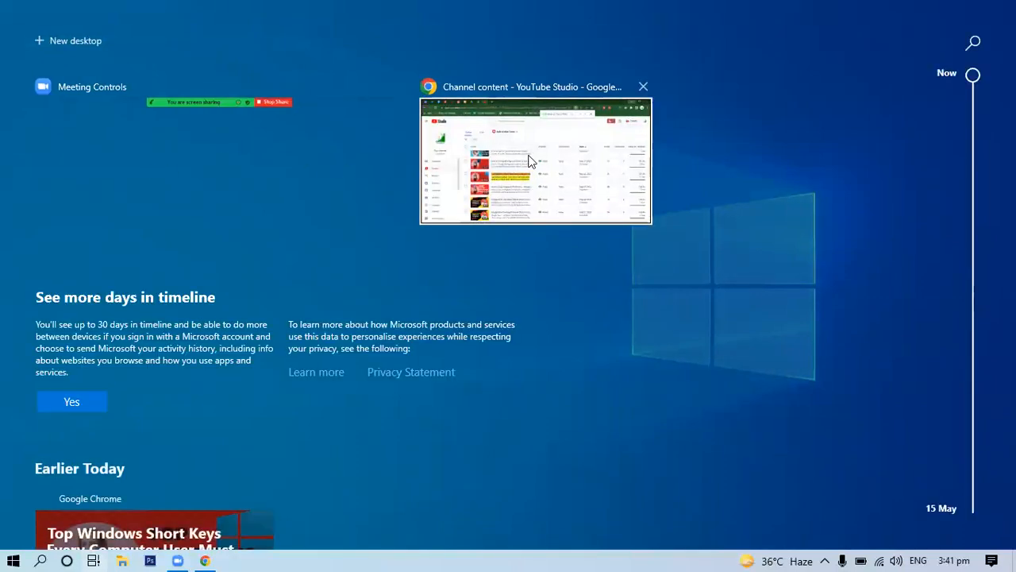
left_click(705, 120)
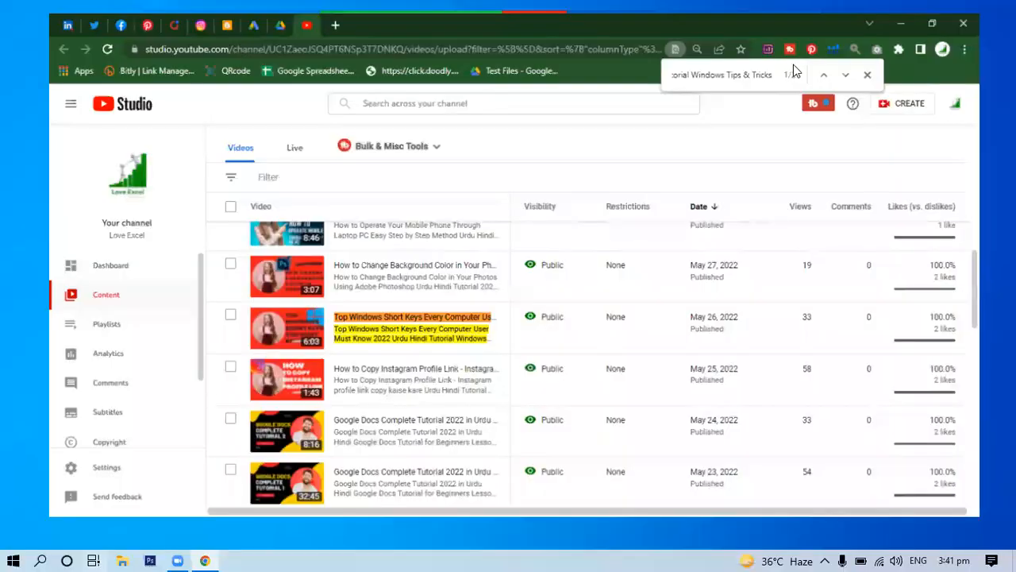
left_click(932, 11)
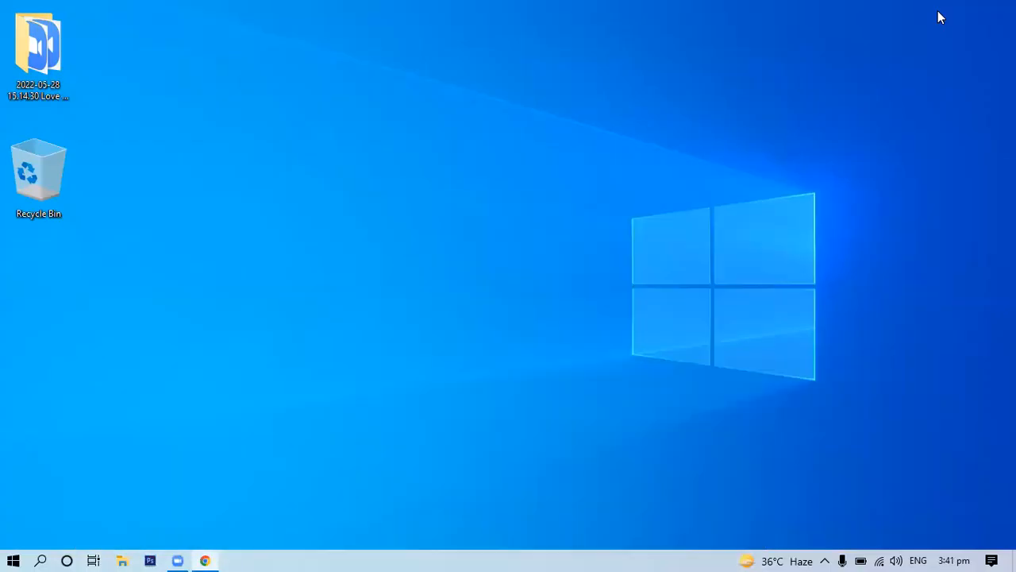
- Open Cortana, hide its button from the taskbar, and close the Cortana window
left_click(69, 558)
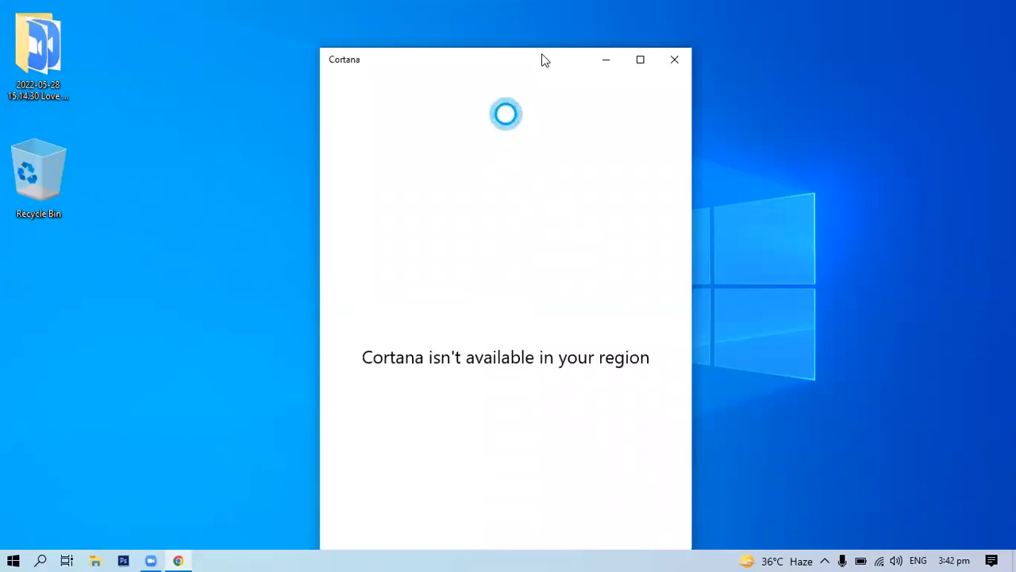
left_click(679, 69)
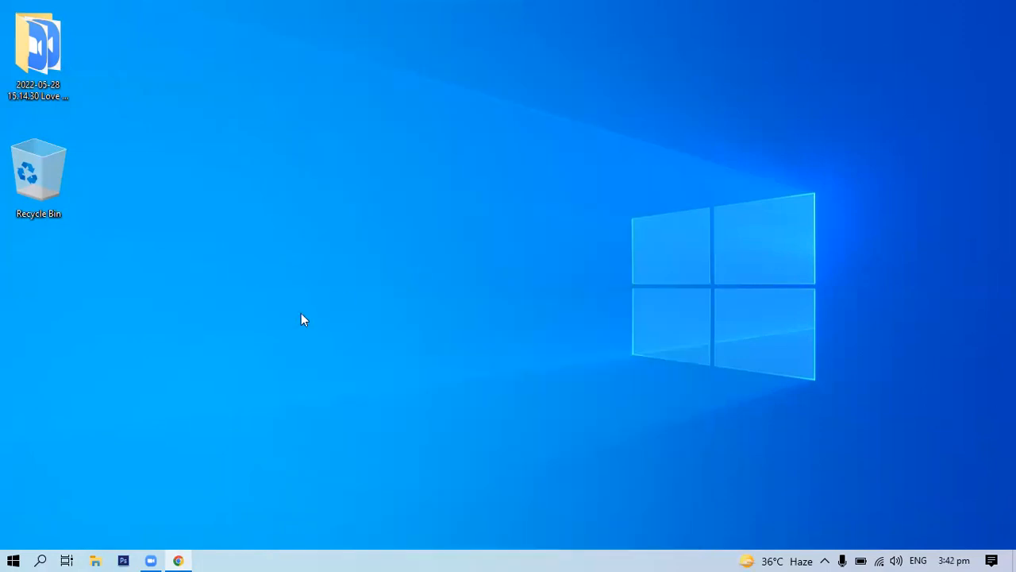
- Open the Start menu, look over its account, Documents, Pictures, Settings and Power entries, and close it
left_click(11, 554)
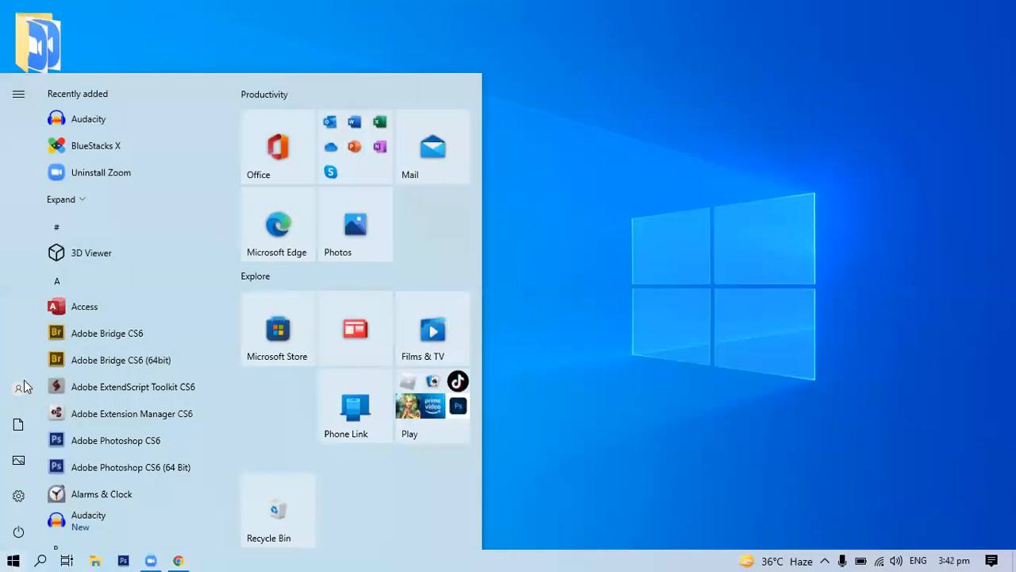
mouse_move(18, 425)
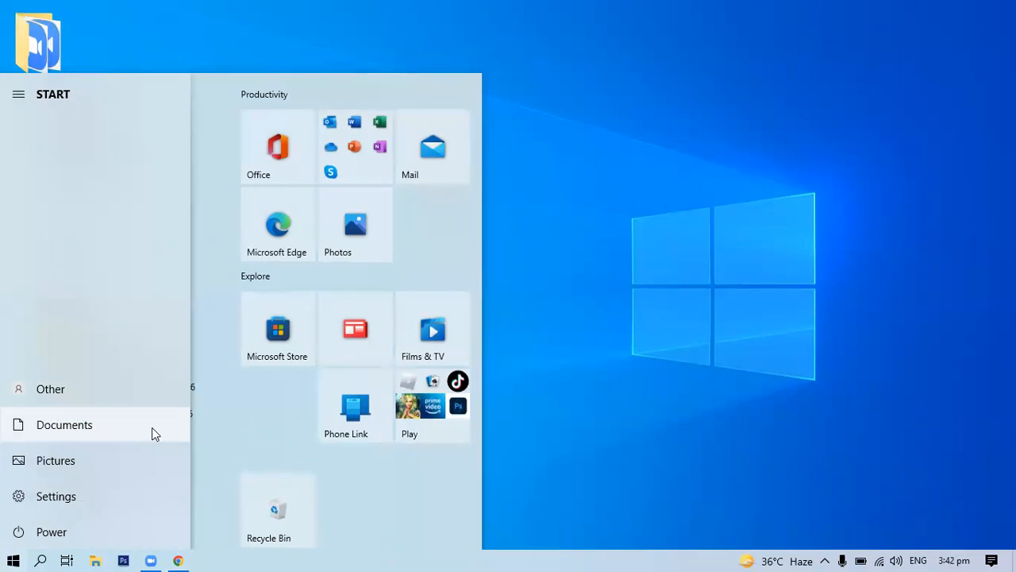
left_click(678, 274)
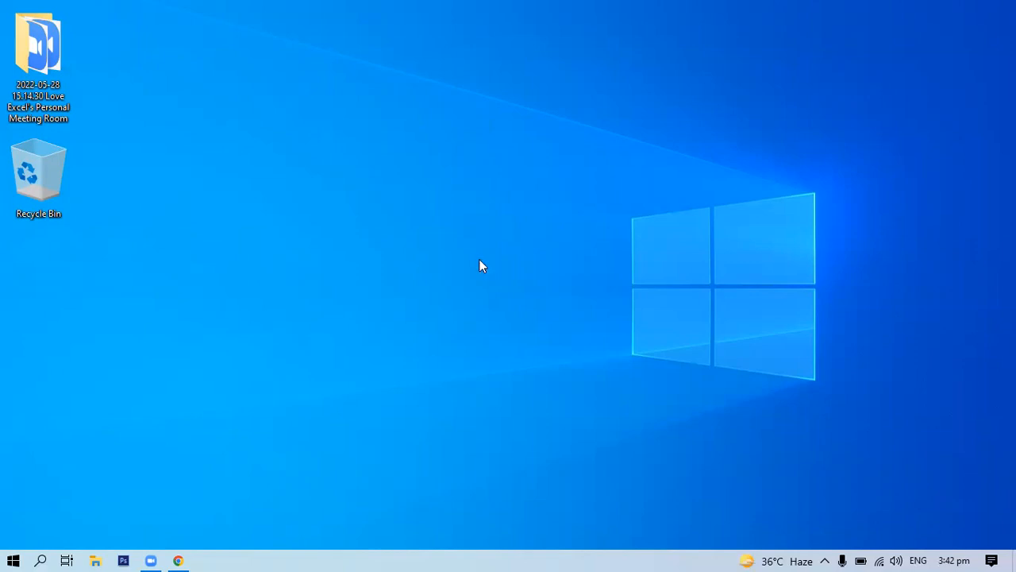
left_click(528, 75)
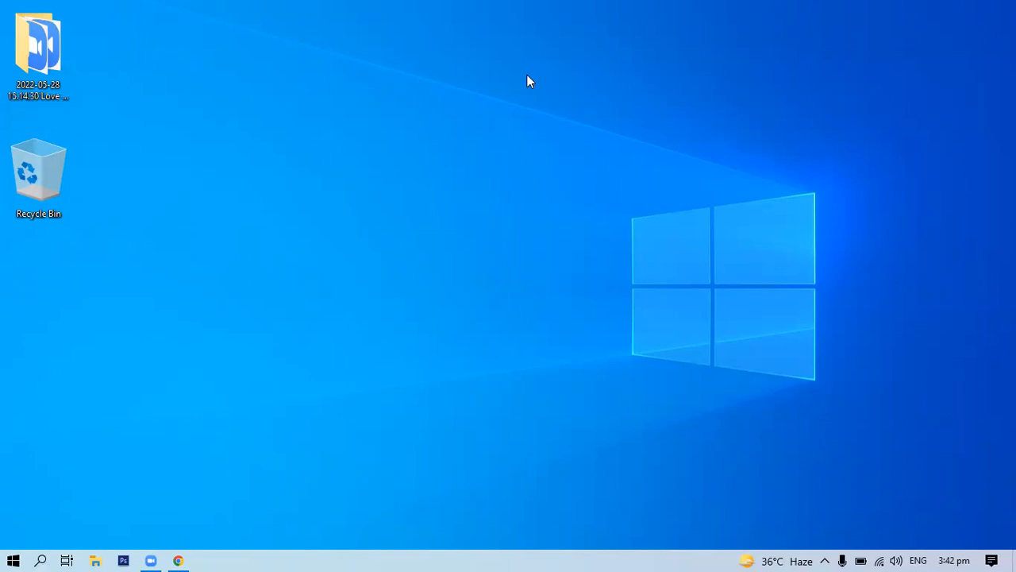